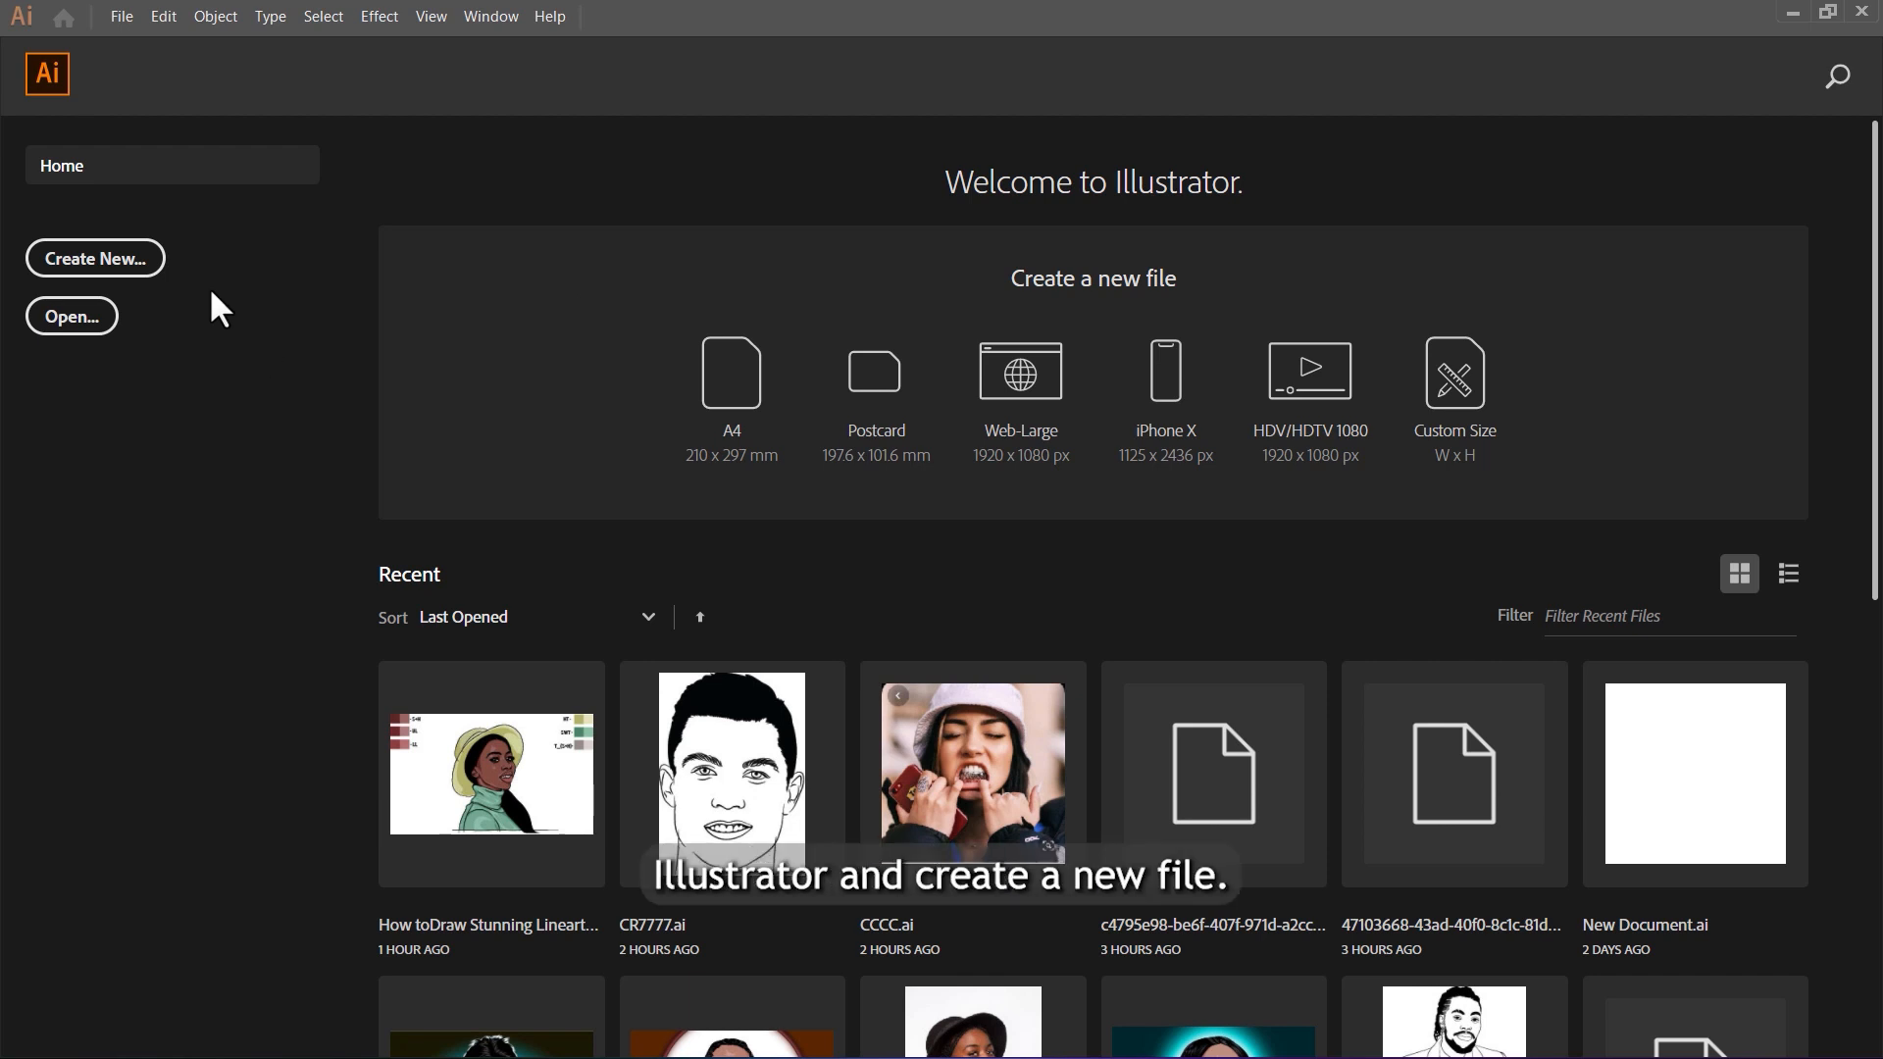
Step: Create a new 1920 x 1080 px landscape document from the recent 1920 x 1080 preset
click(137, 258)
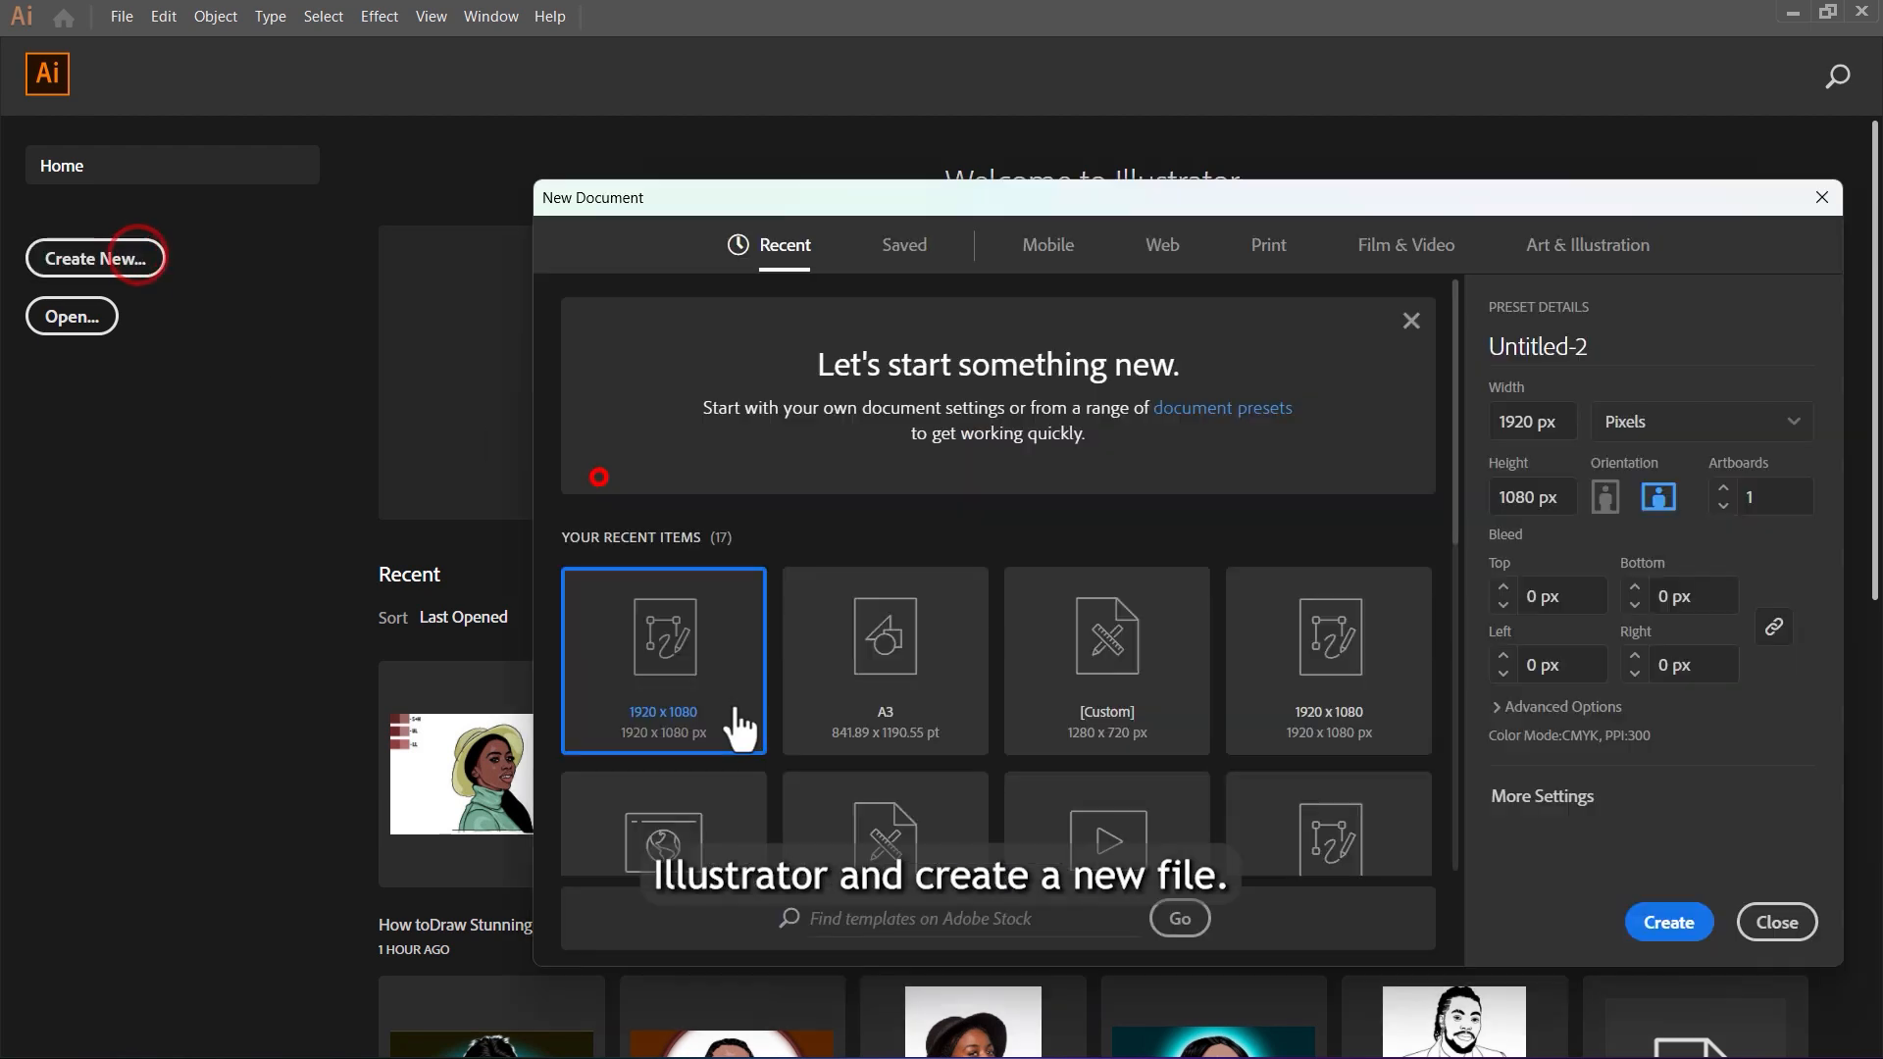
click(716, 690)
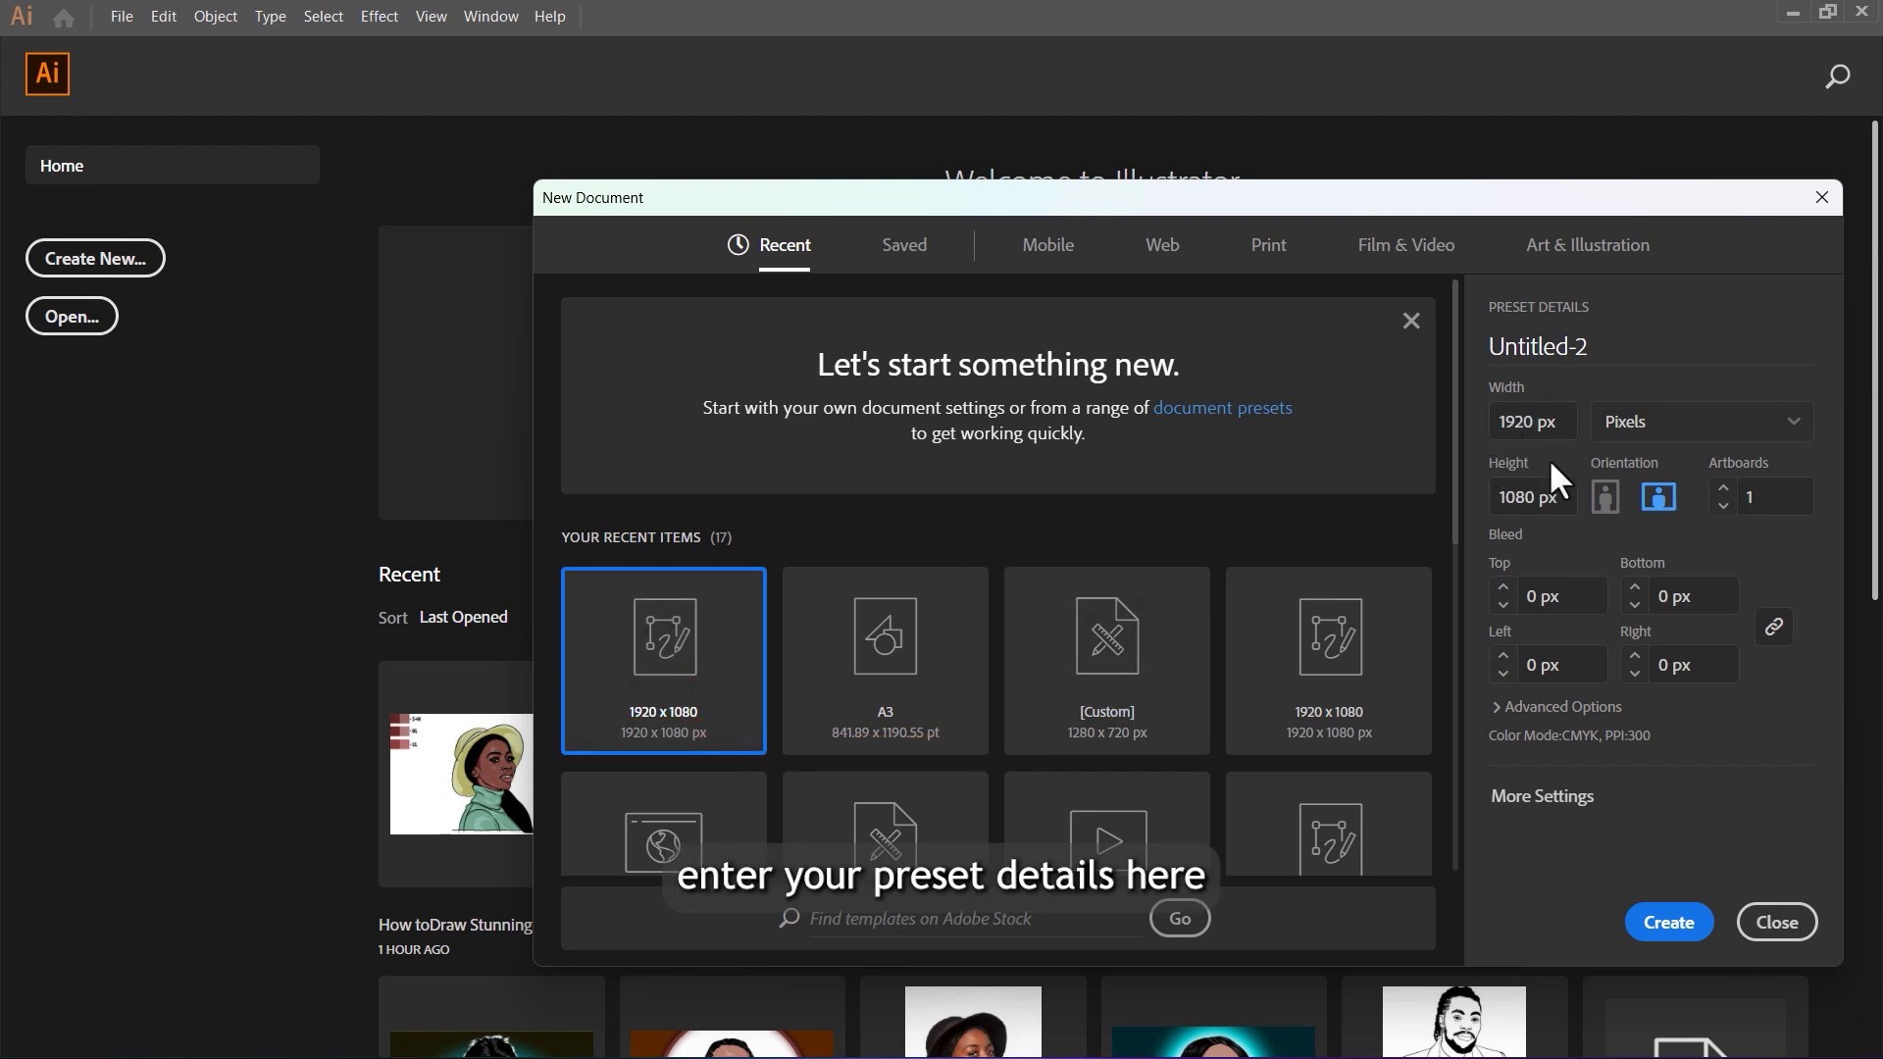
click(1667, 922)
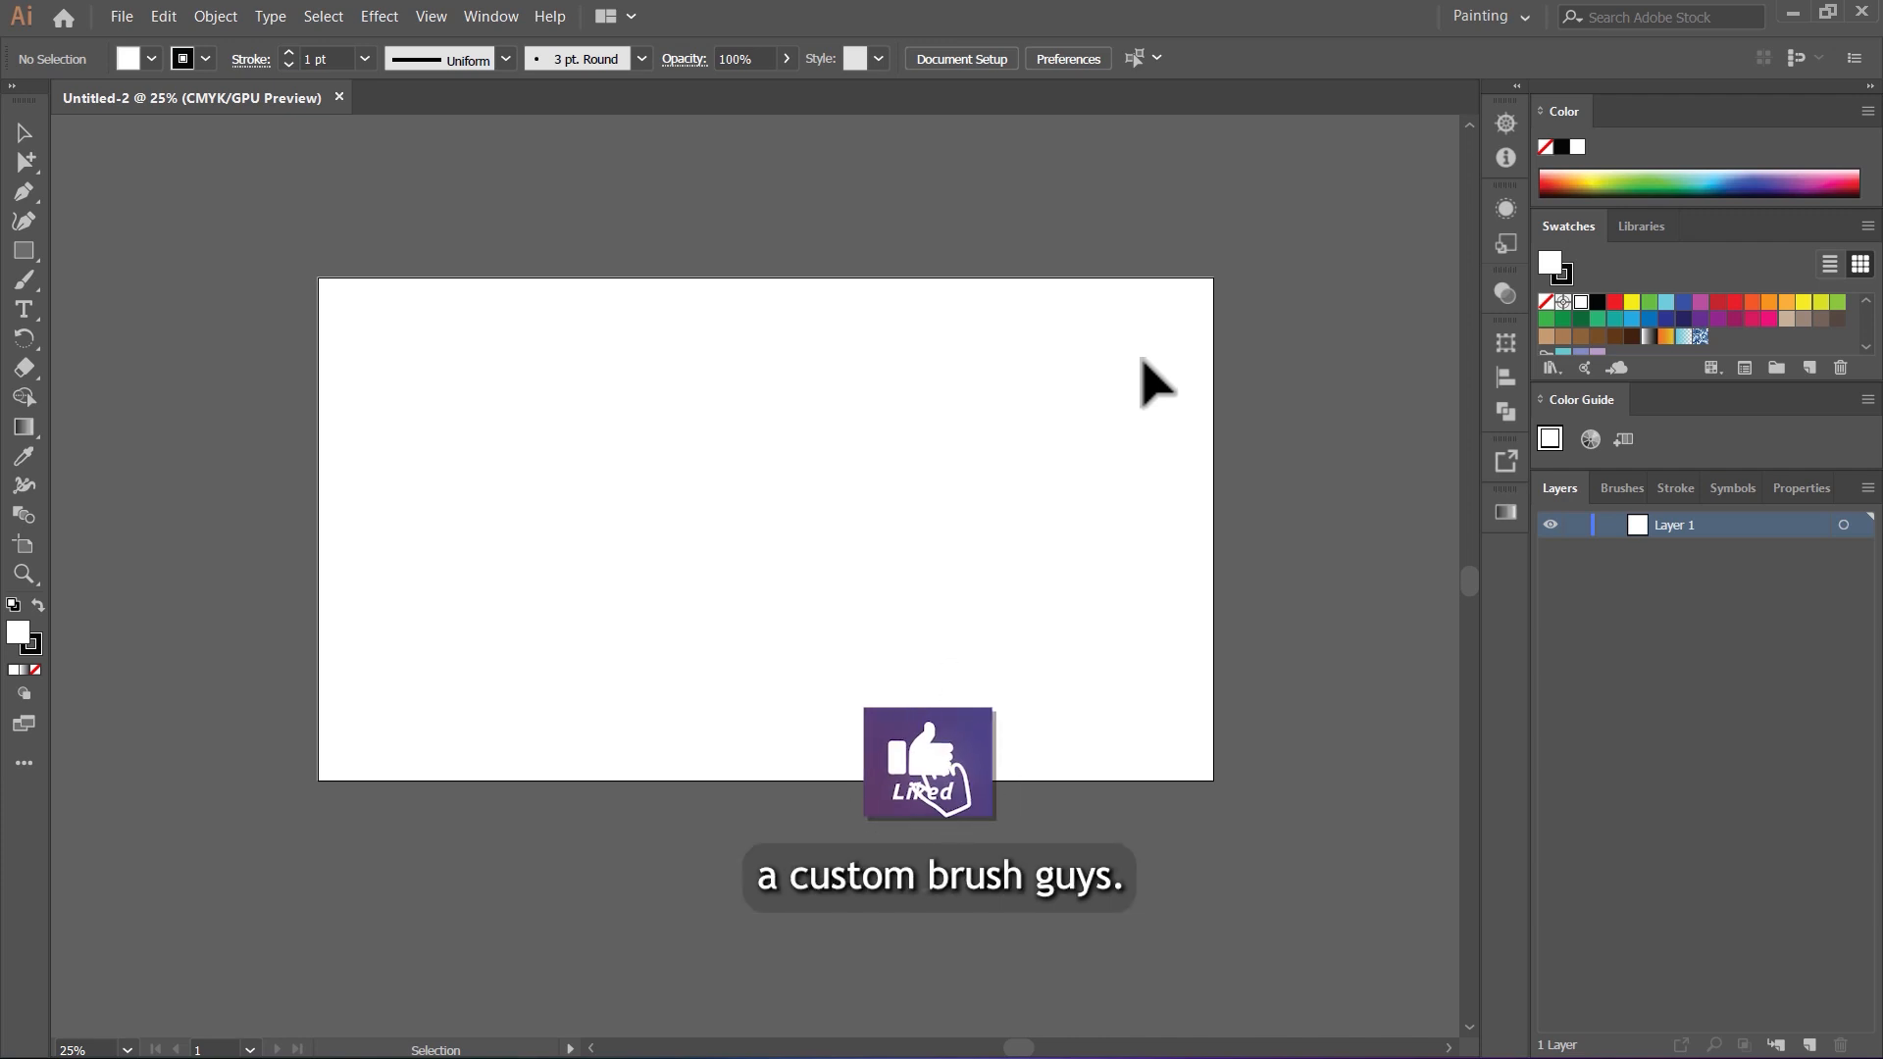
Step: Draw a long, thin horizontal ellipse about 1825 px wide and 107 px high across the artboard's upper edge
scroll(1079, 377, up, 1)
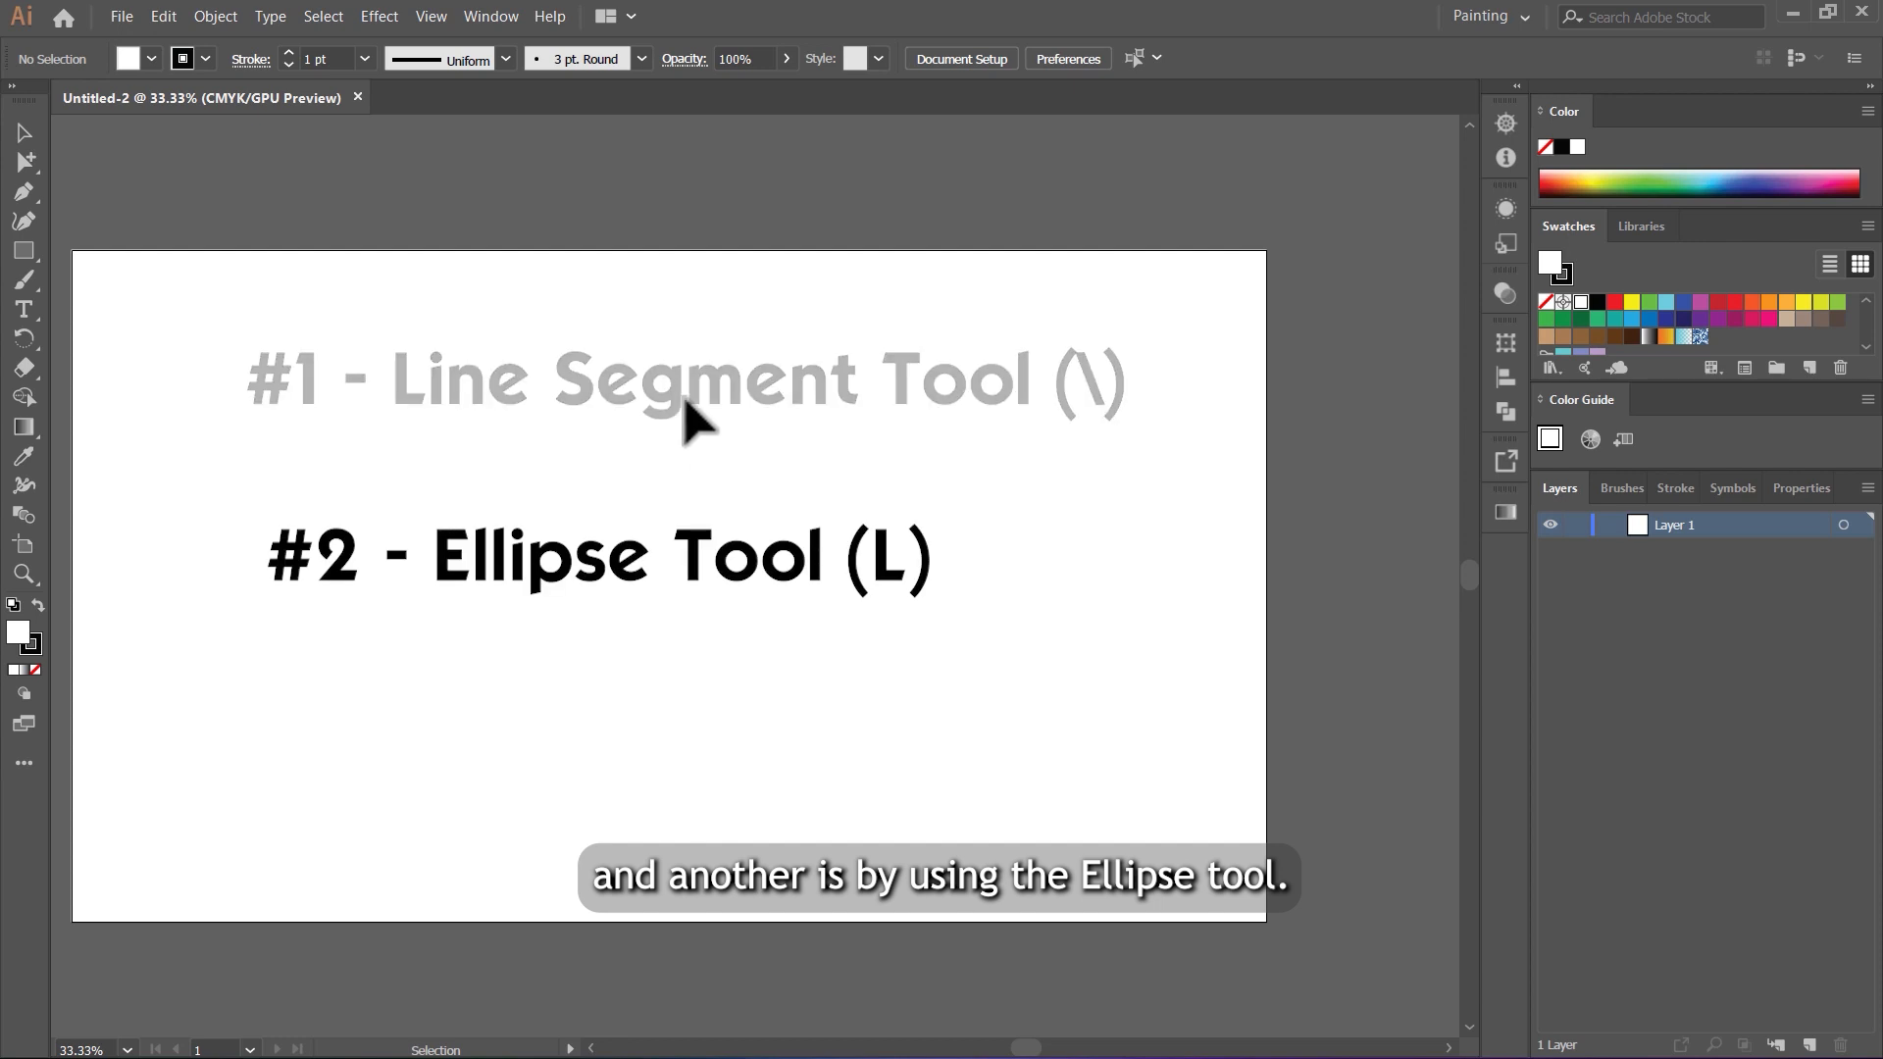
click(15, 257)
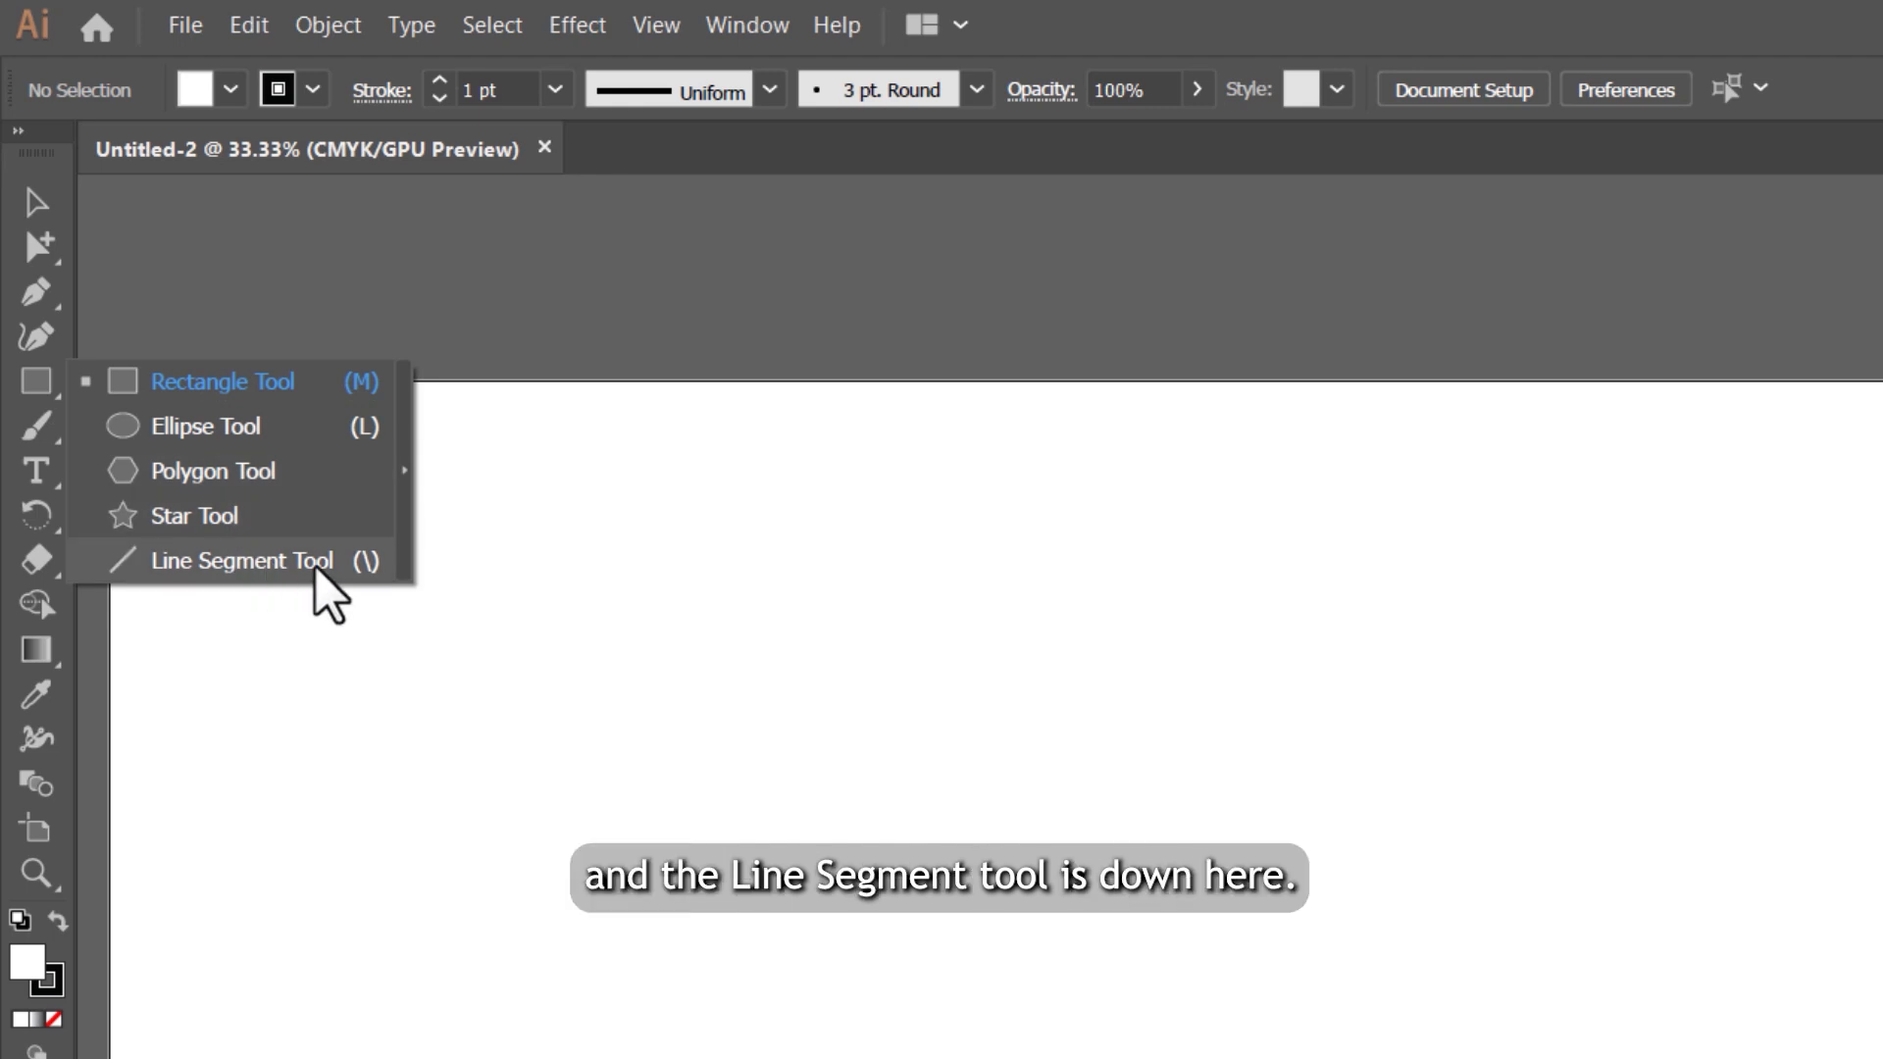
click(258, 432)
key(l)
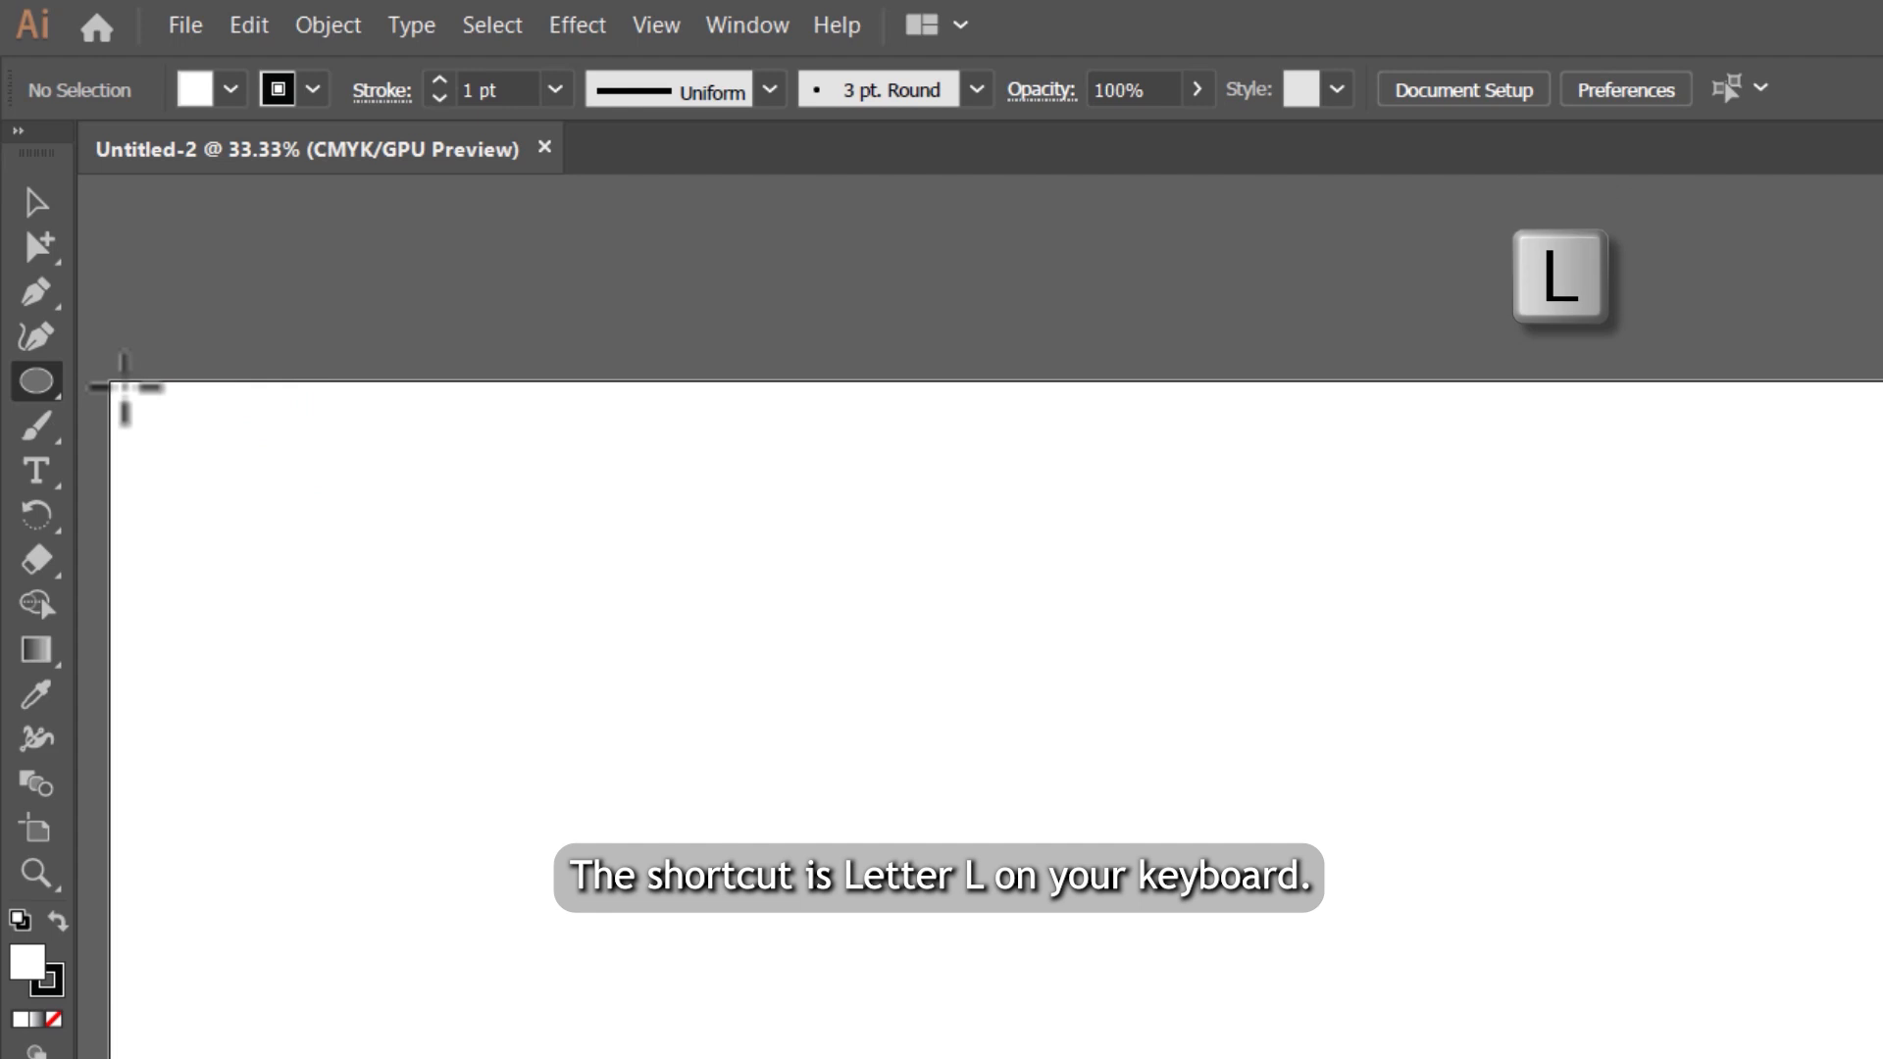
scroll(398, 353, down, 1)
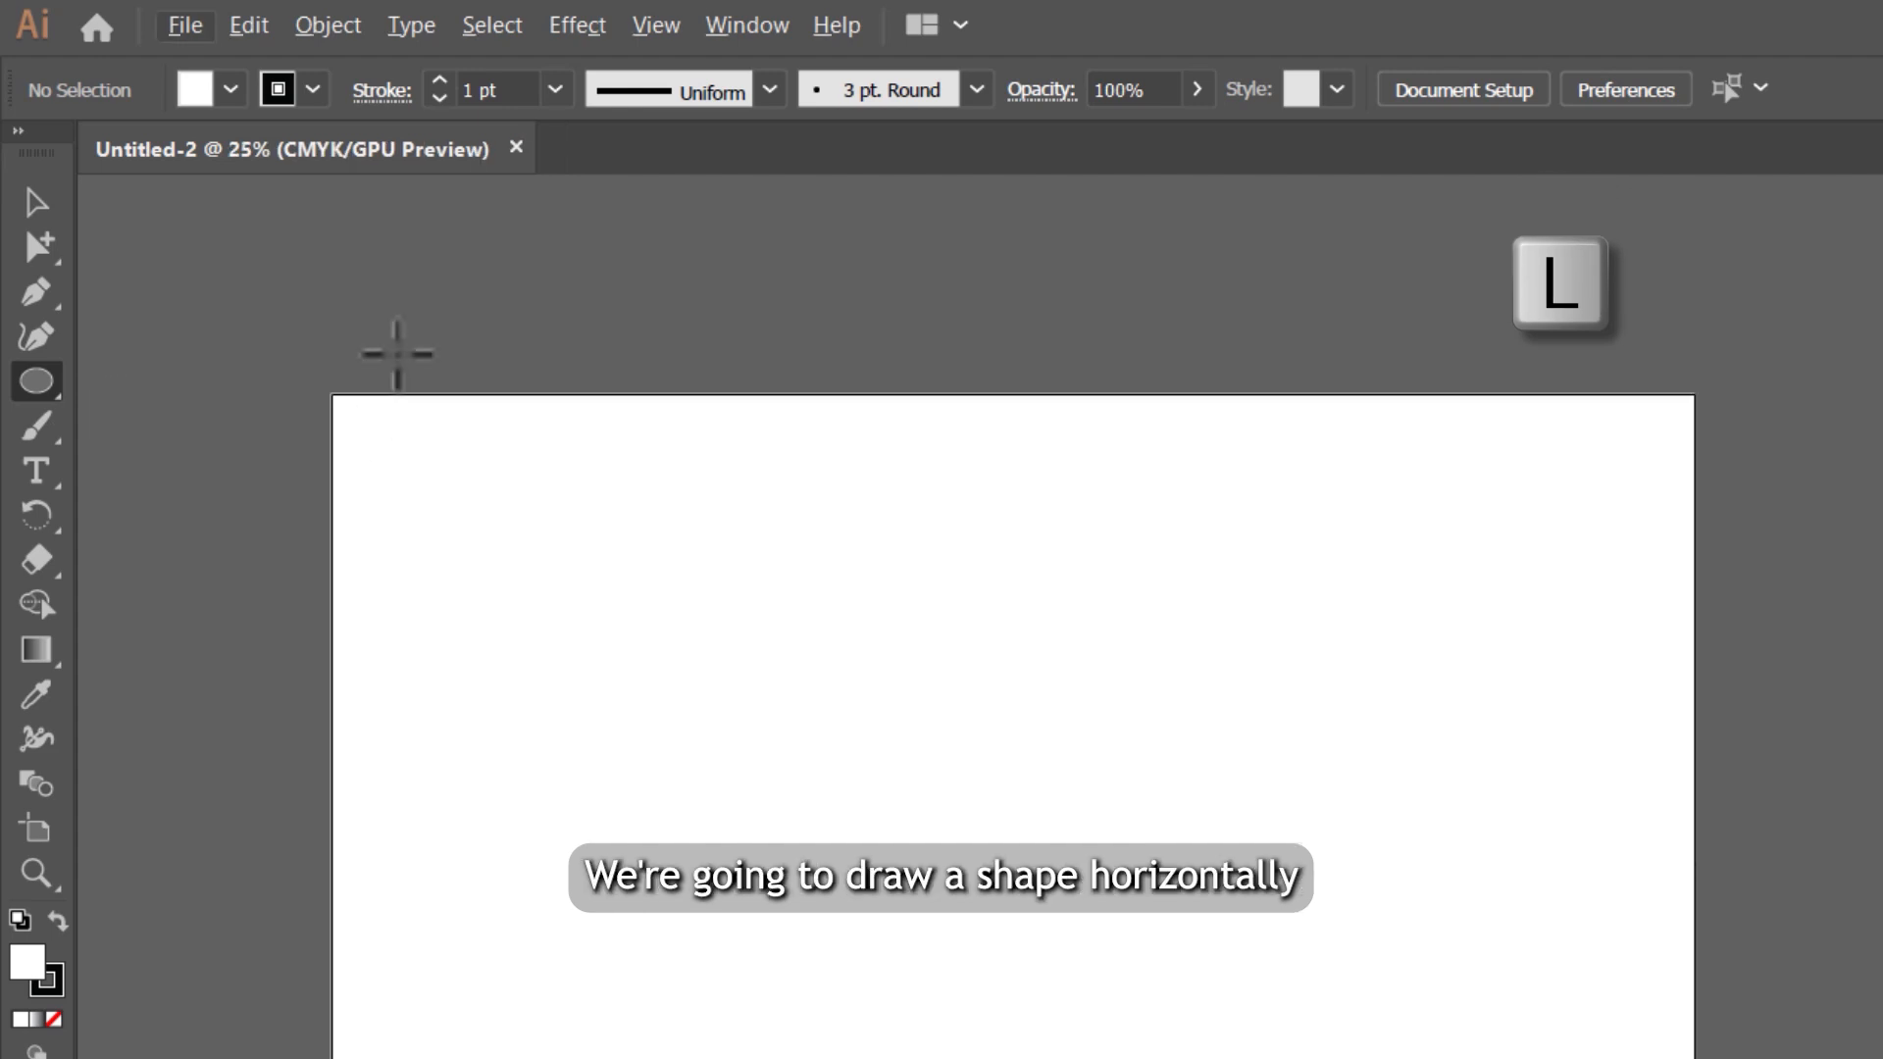
drag(397, 355, 1694, 430)
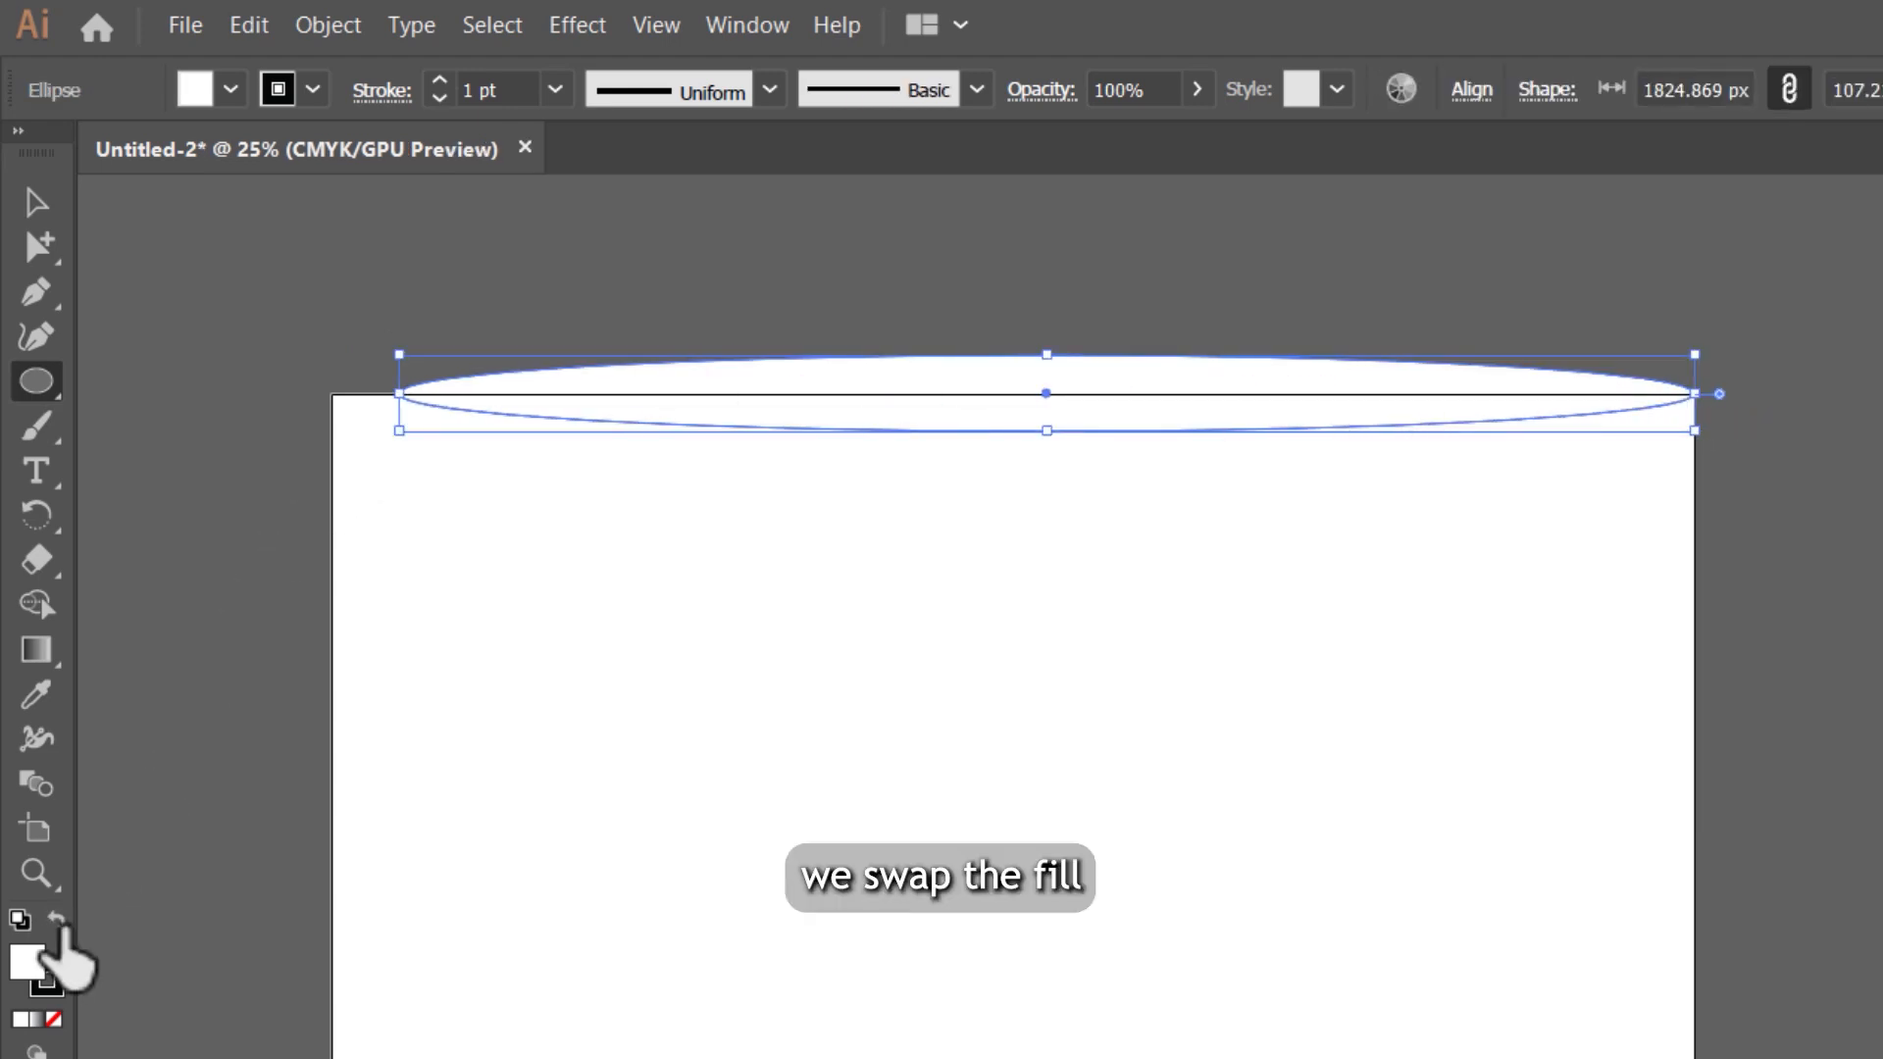
Step: Swap the ellipse's fill and stroke so the fill is black, and set its stroke to none
click(57, 922)
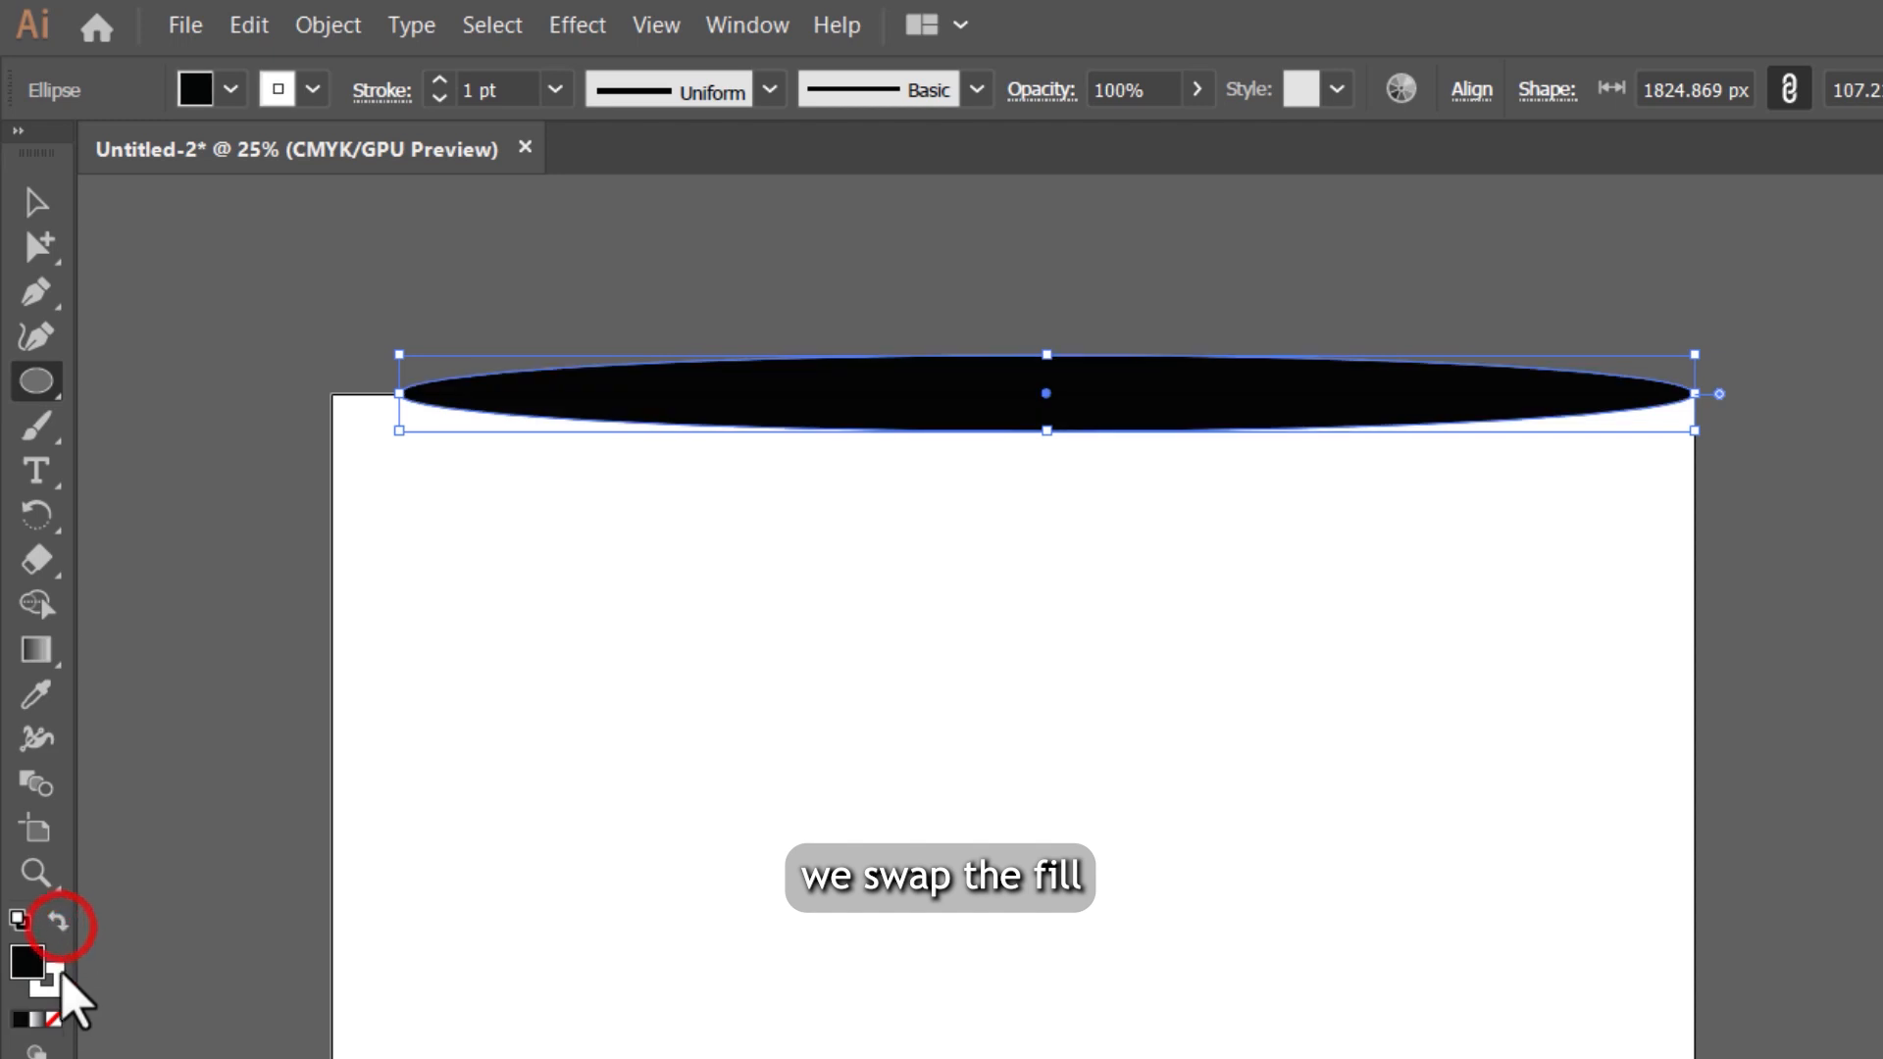
click(53, 976)
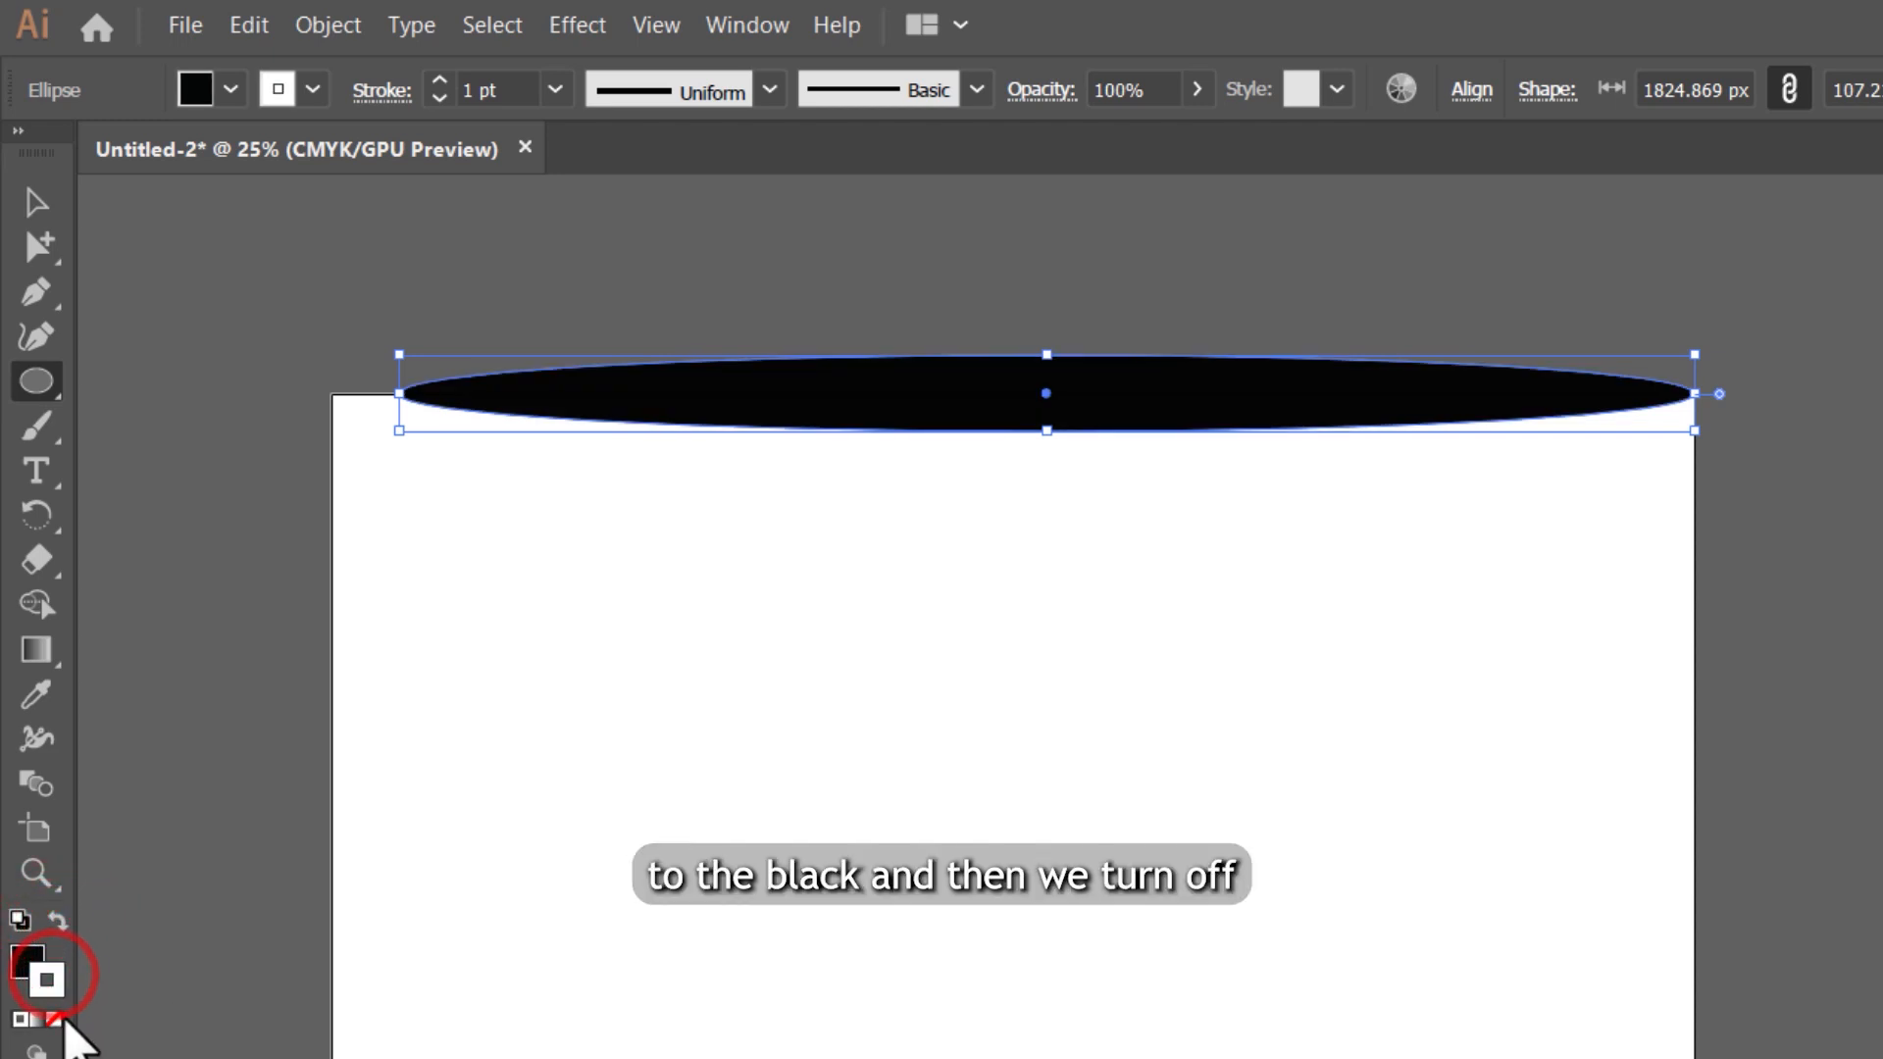
click(53, 1020)
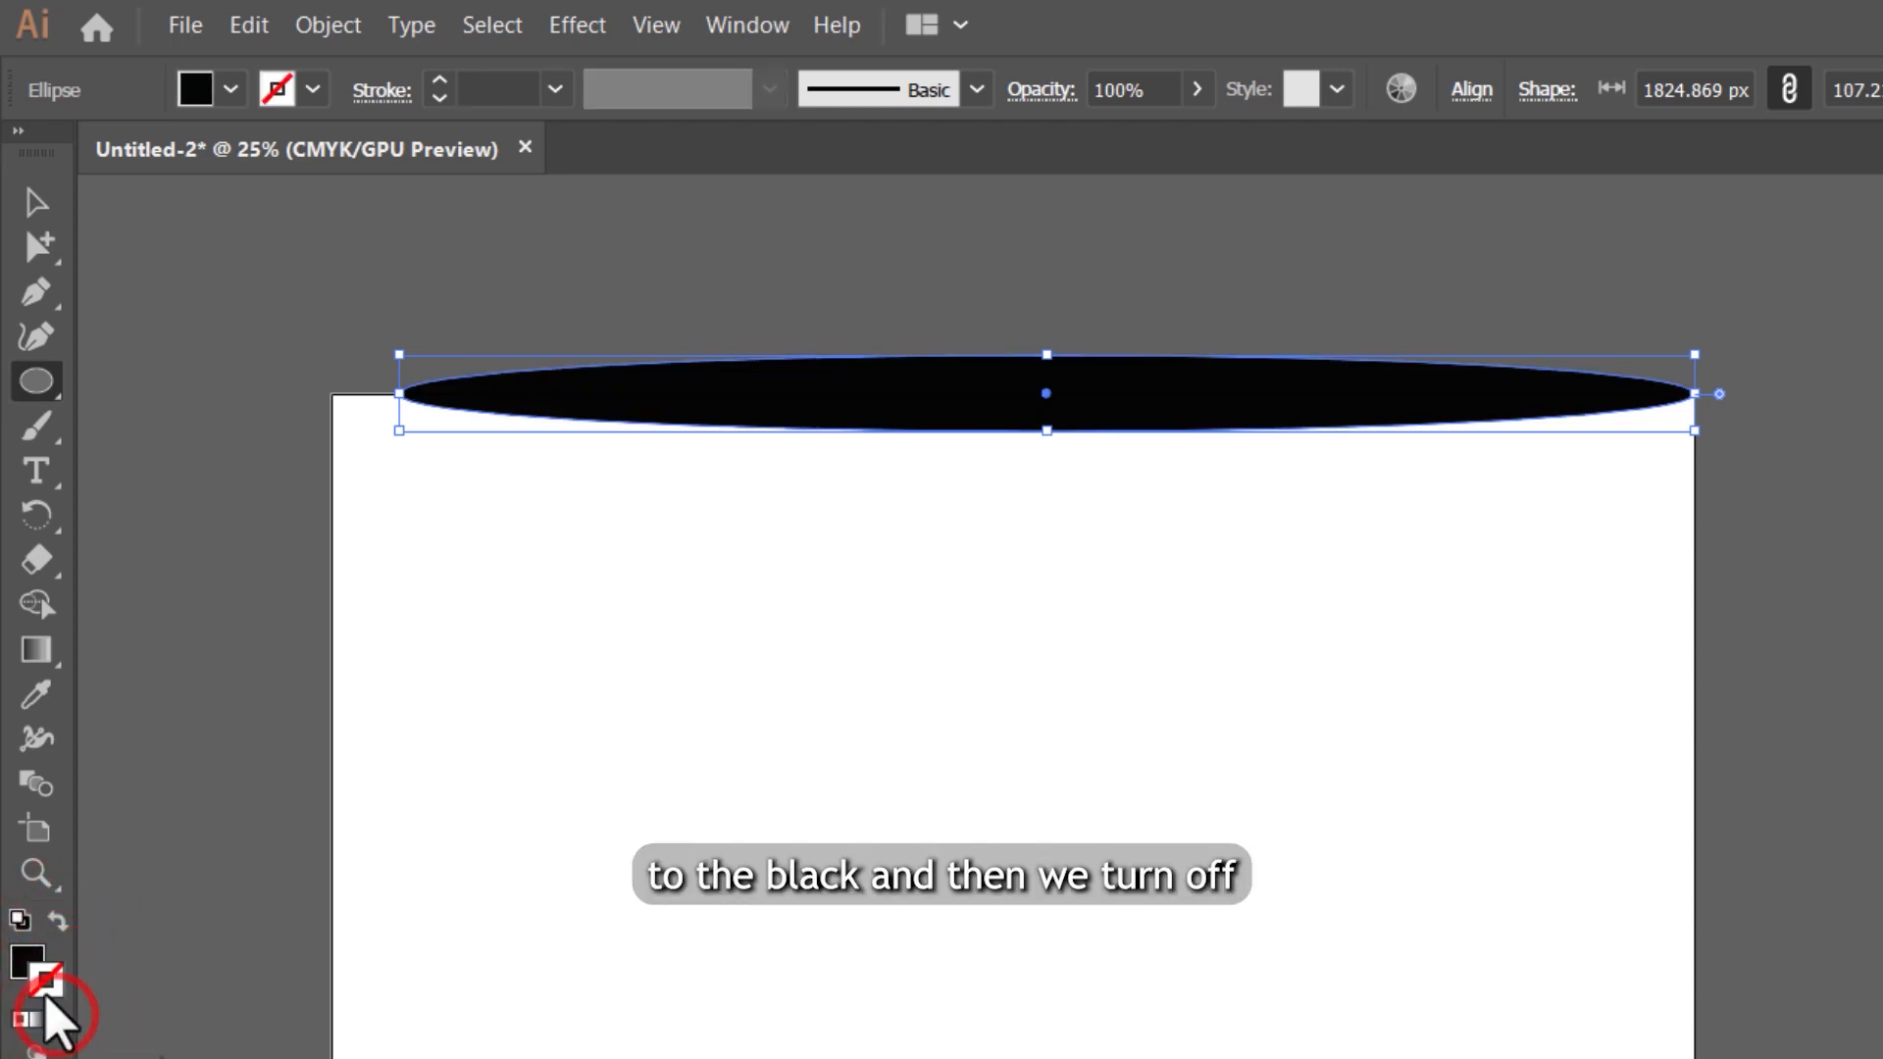
click(24, 955)
Step: Flatten the black ellipse to about 12 px high, keeping its width, so that its ends taper to sharp points
key(v)
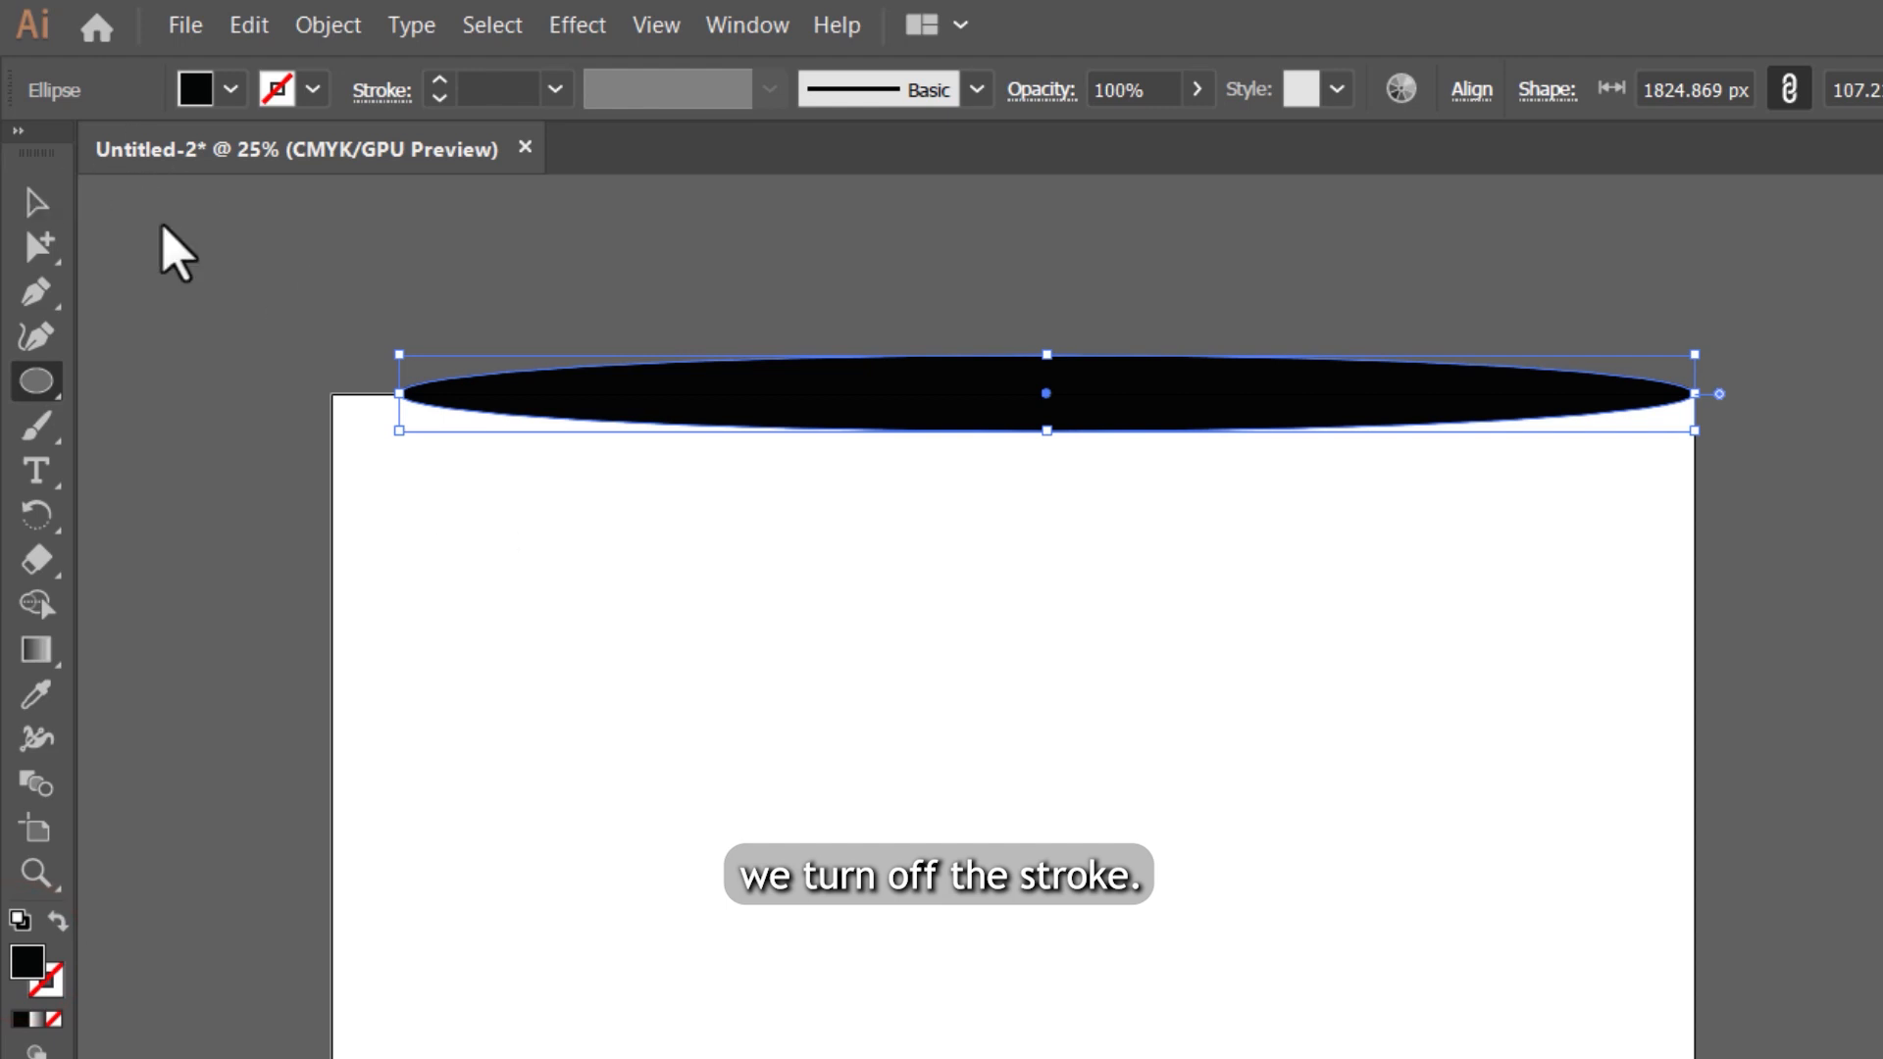
scroll(1014, 314, up, 1)
drag(1067, 483, 1079, 399)
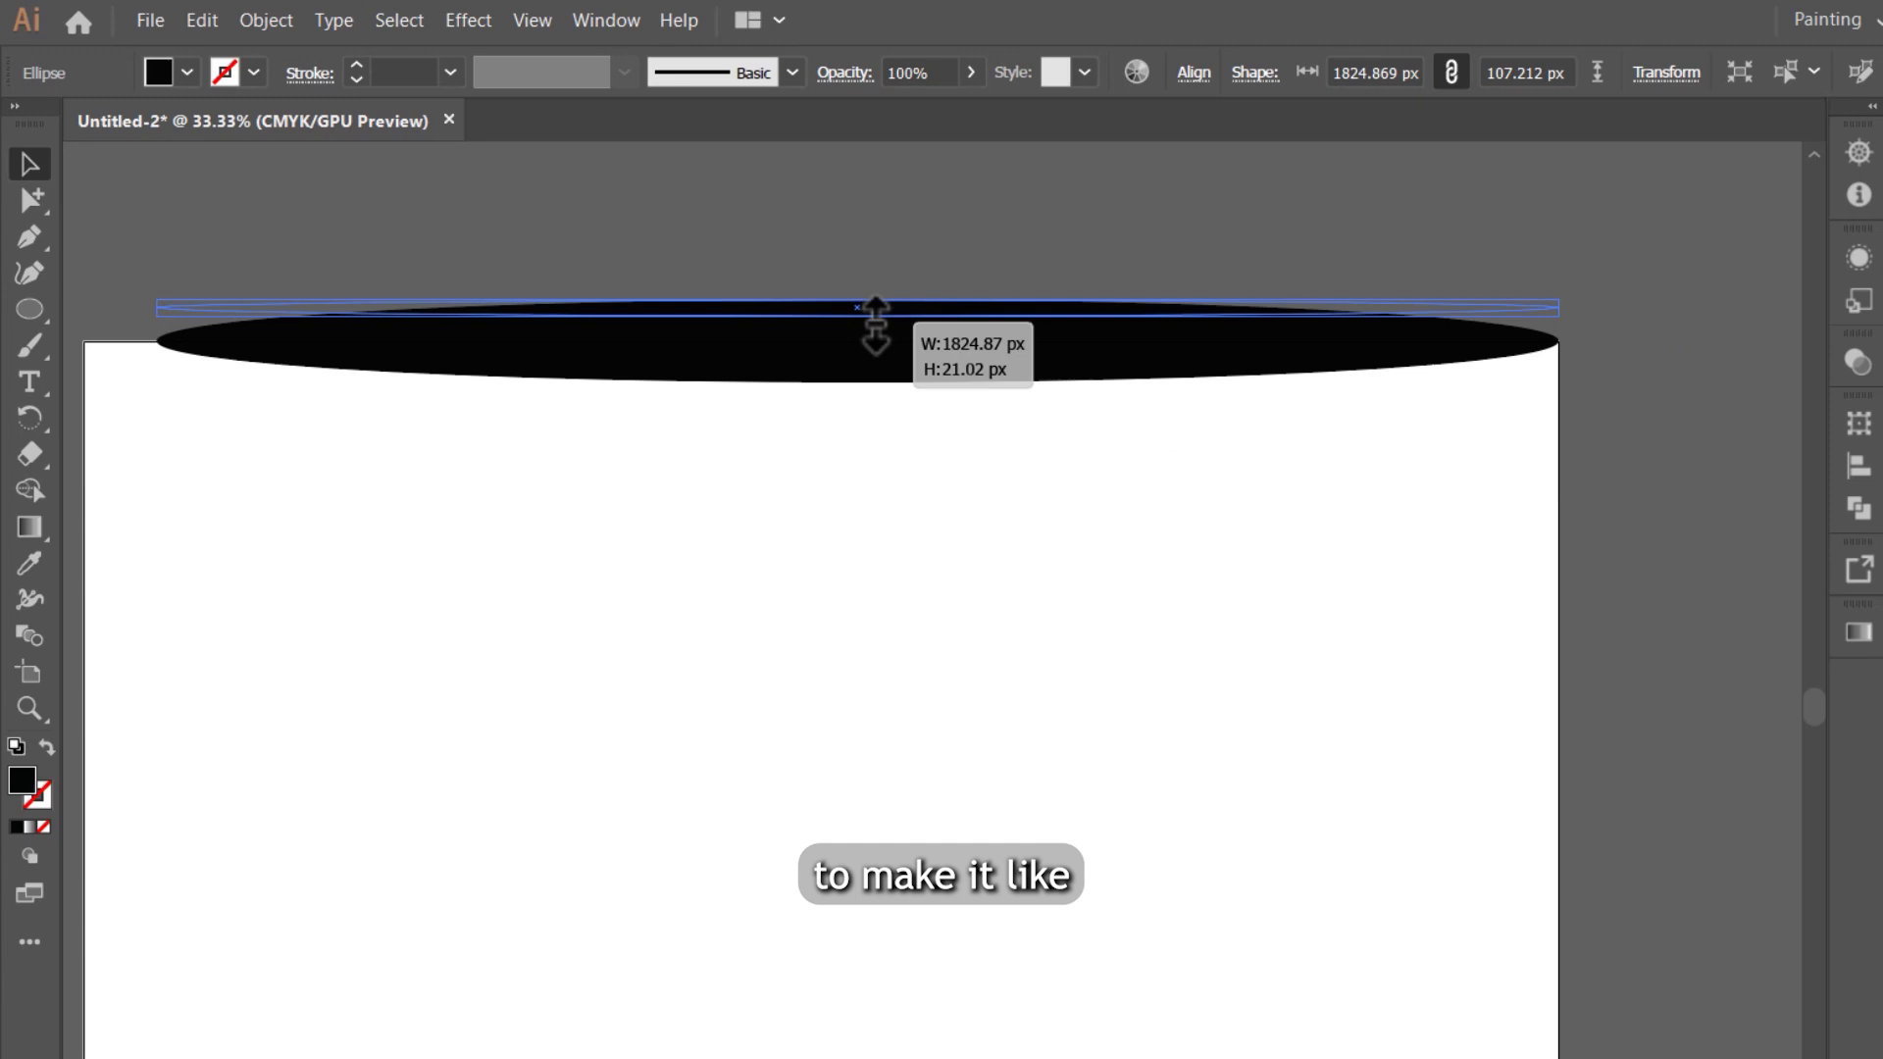
drag(875, 323, 875, 328)
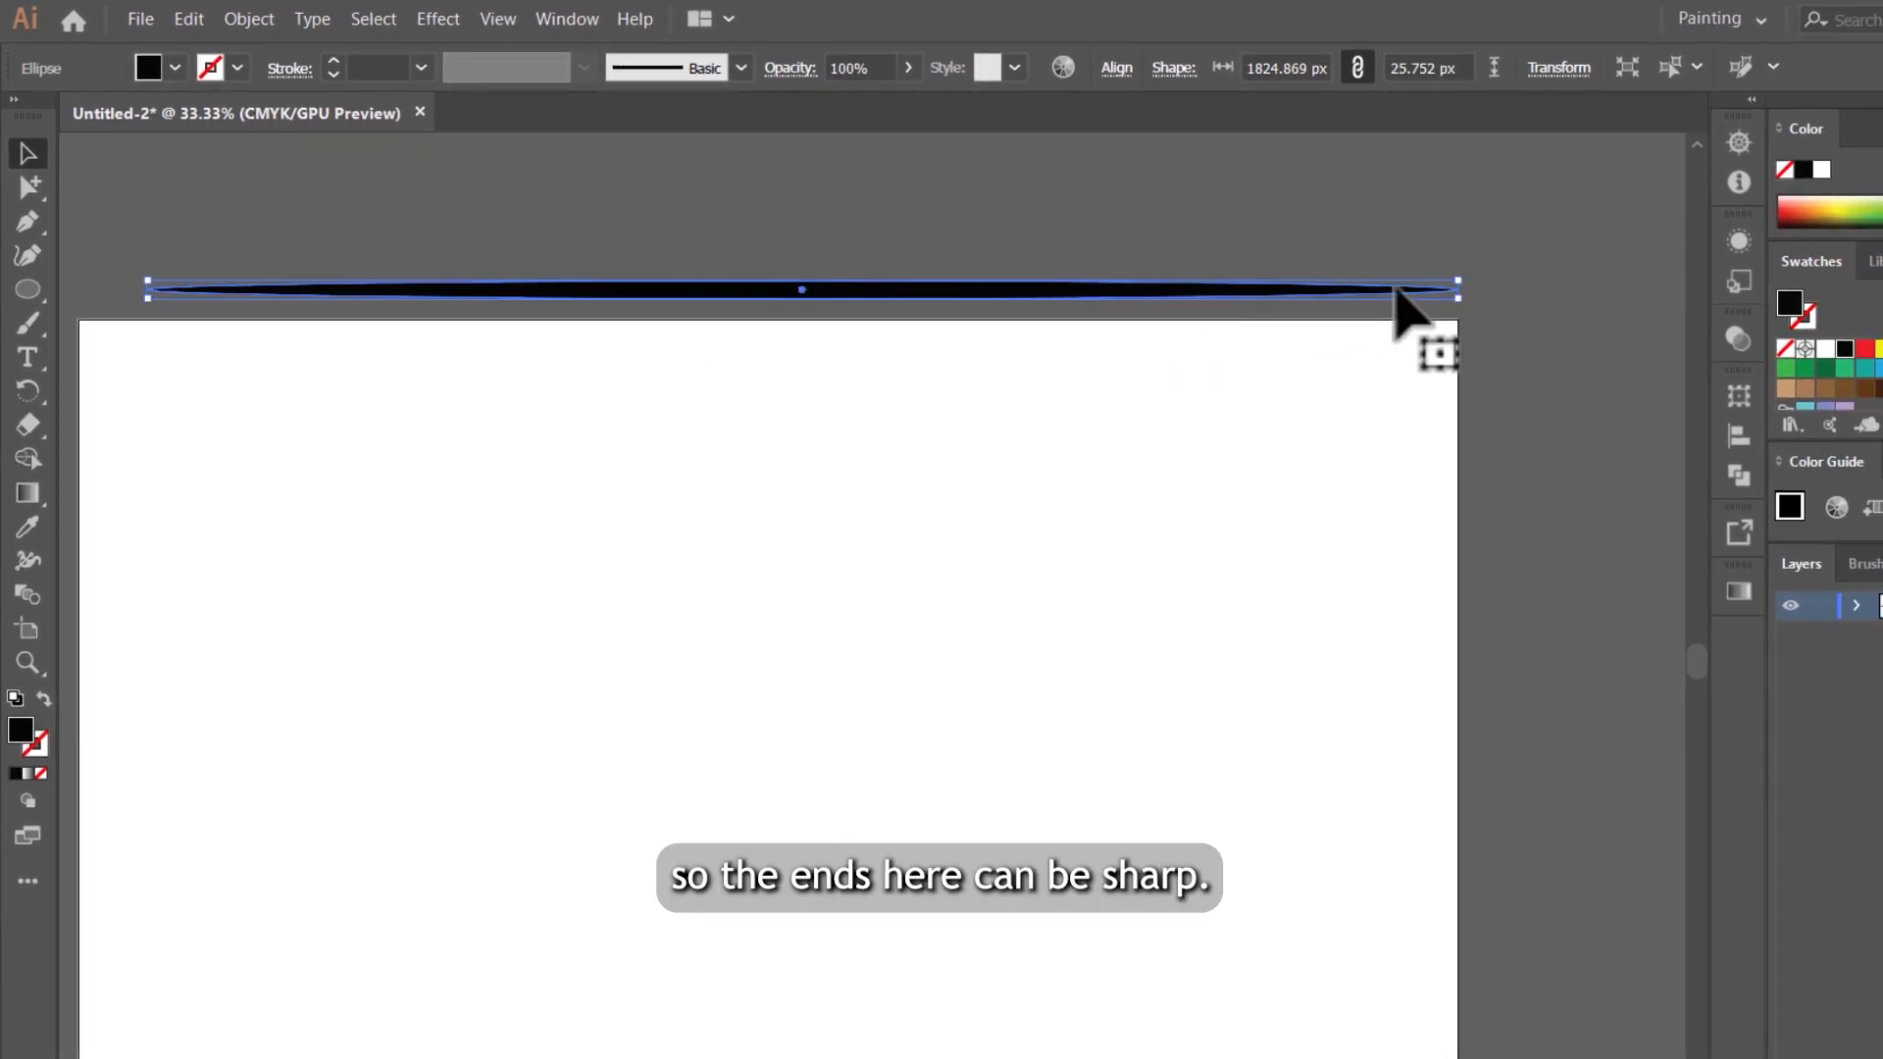
scroll(1468, 293, up, 4)
scroll(1085, 392, down, 5)
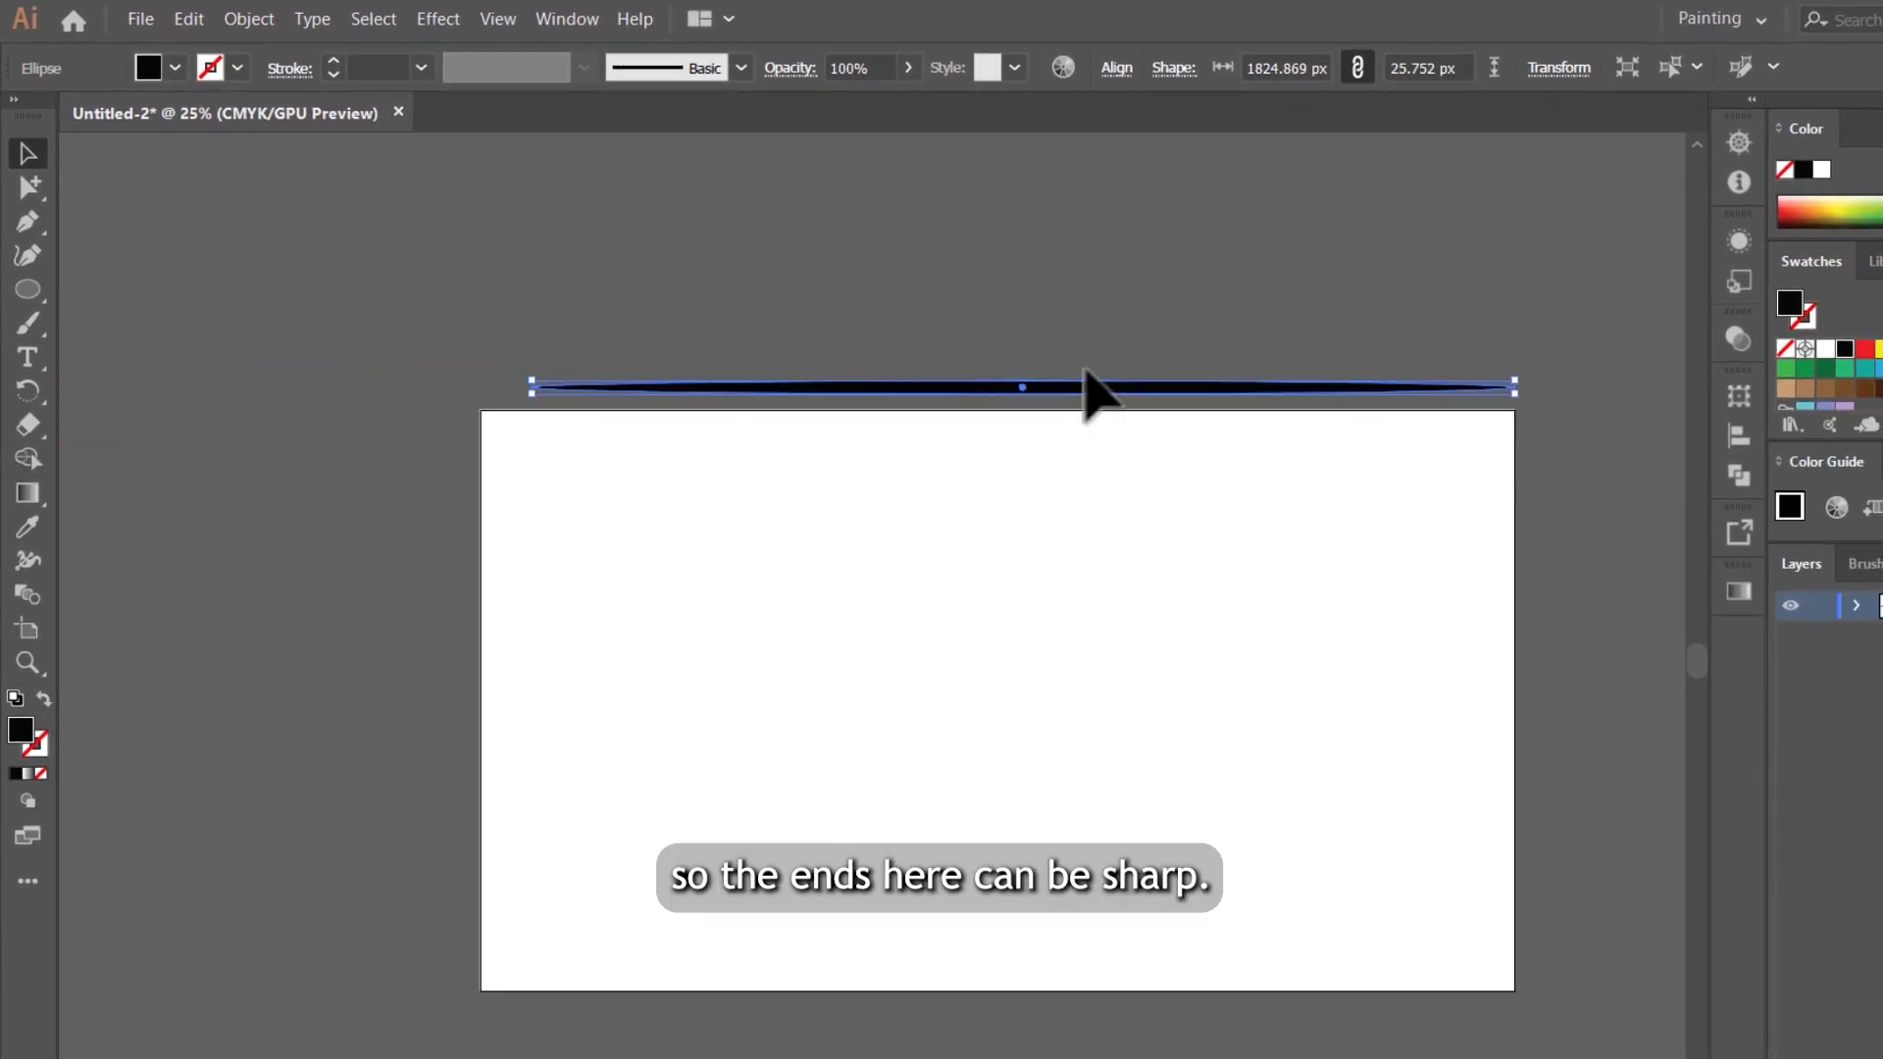
scroll(1043, 421, up, 7)
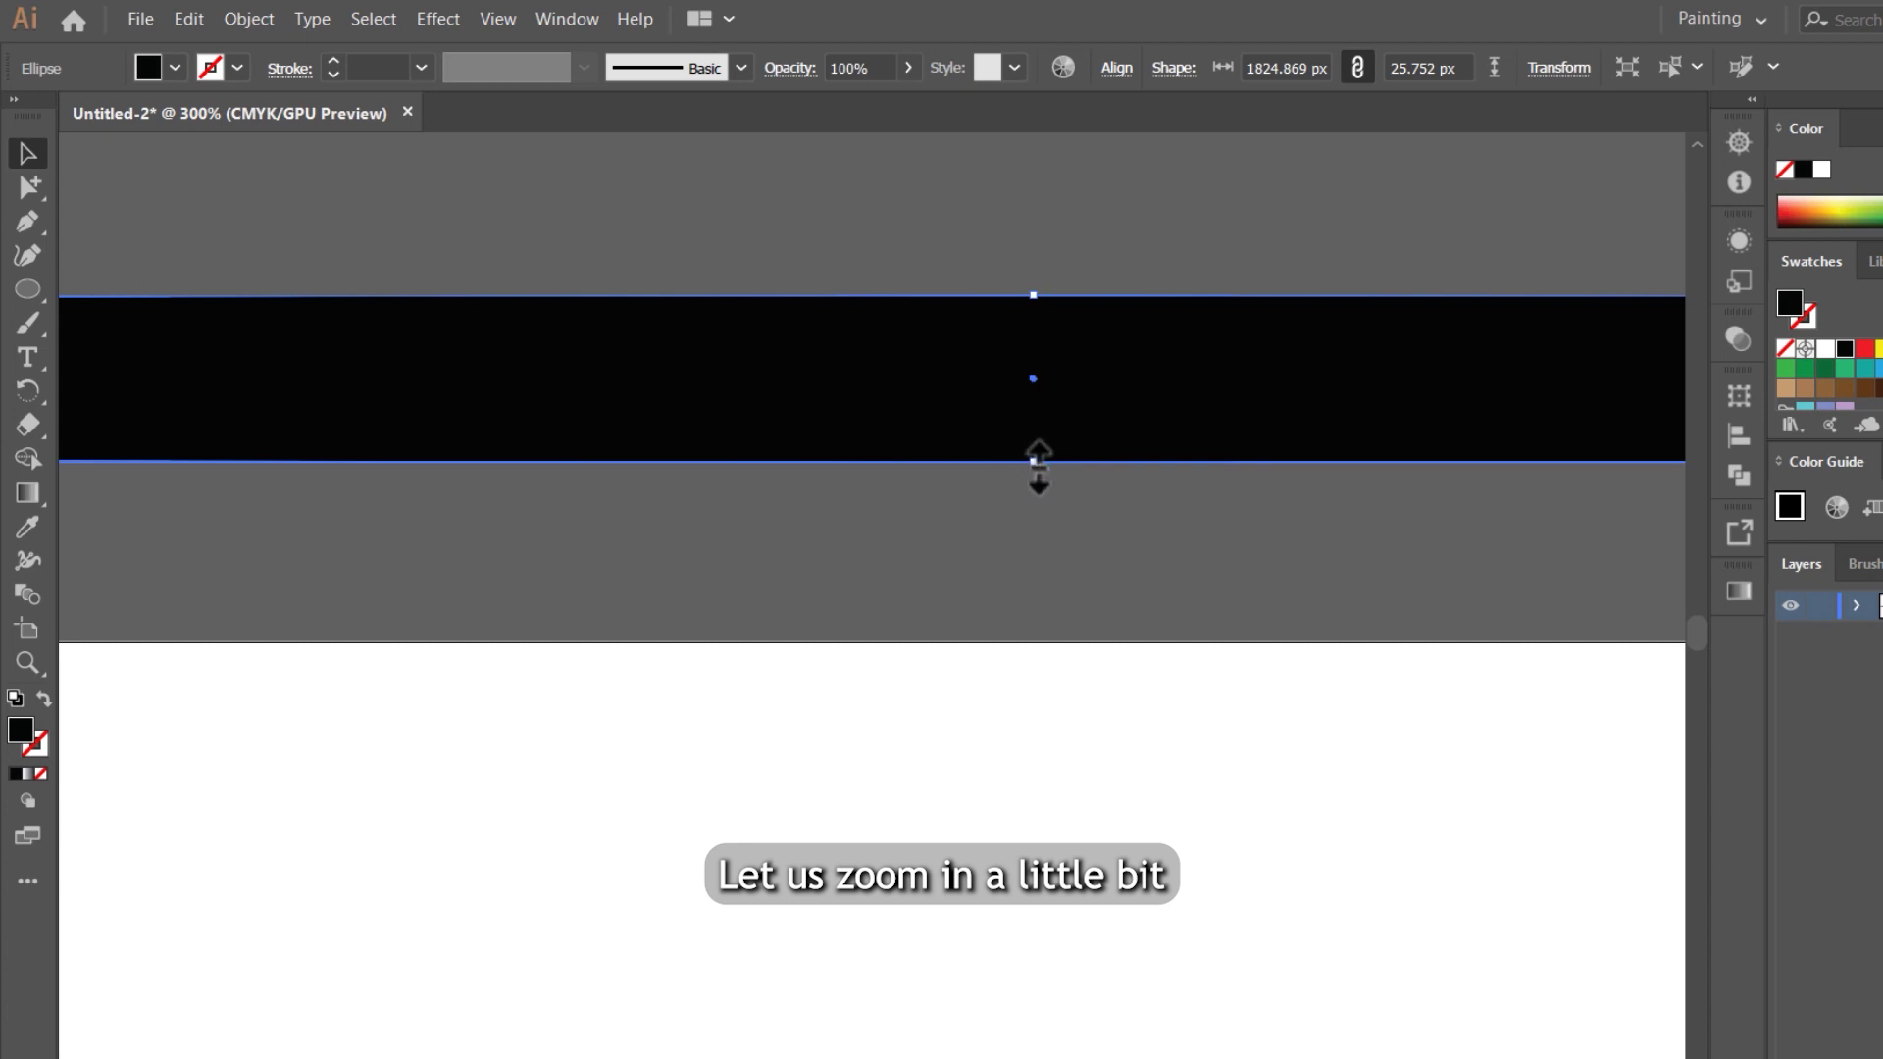
drag(1035, 463, 1033, 369)
scroll(911, 505, down, 6)
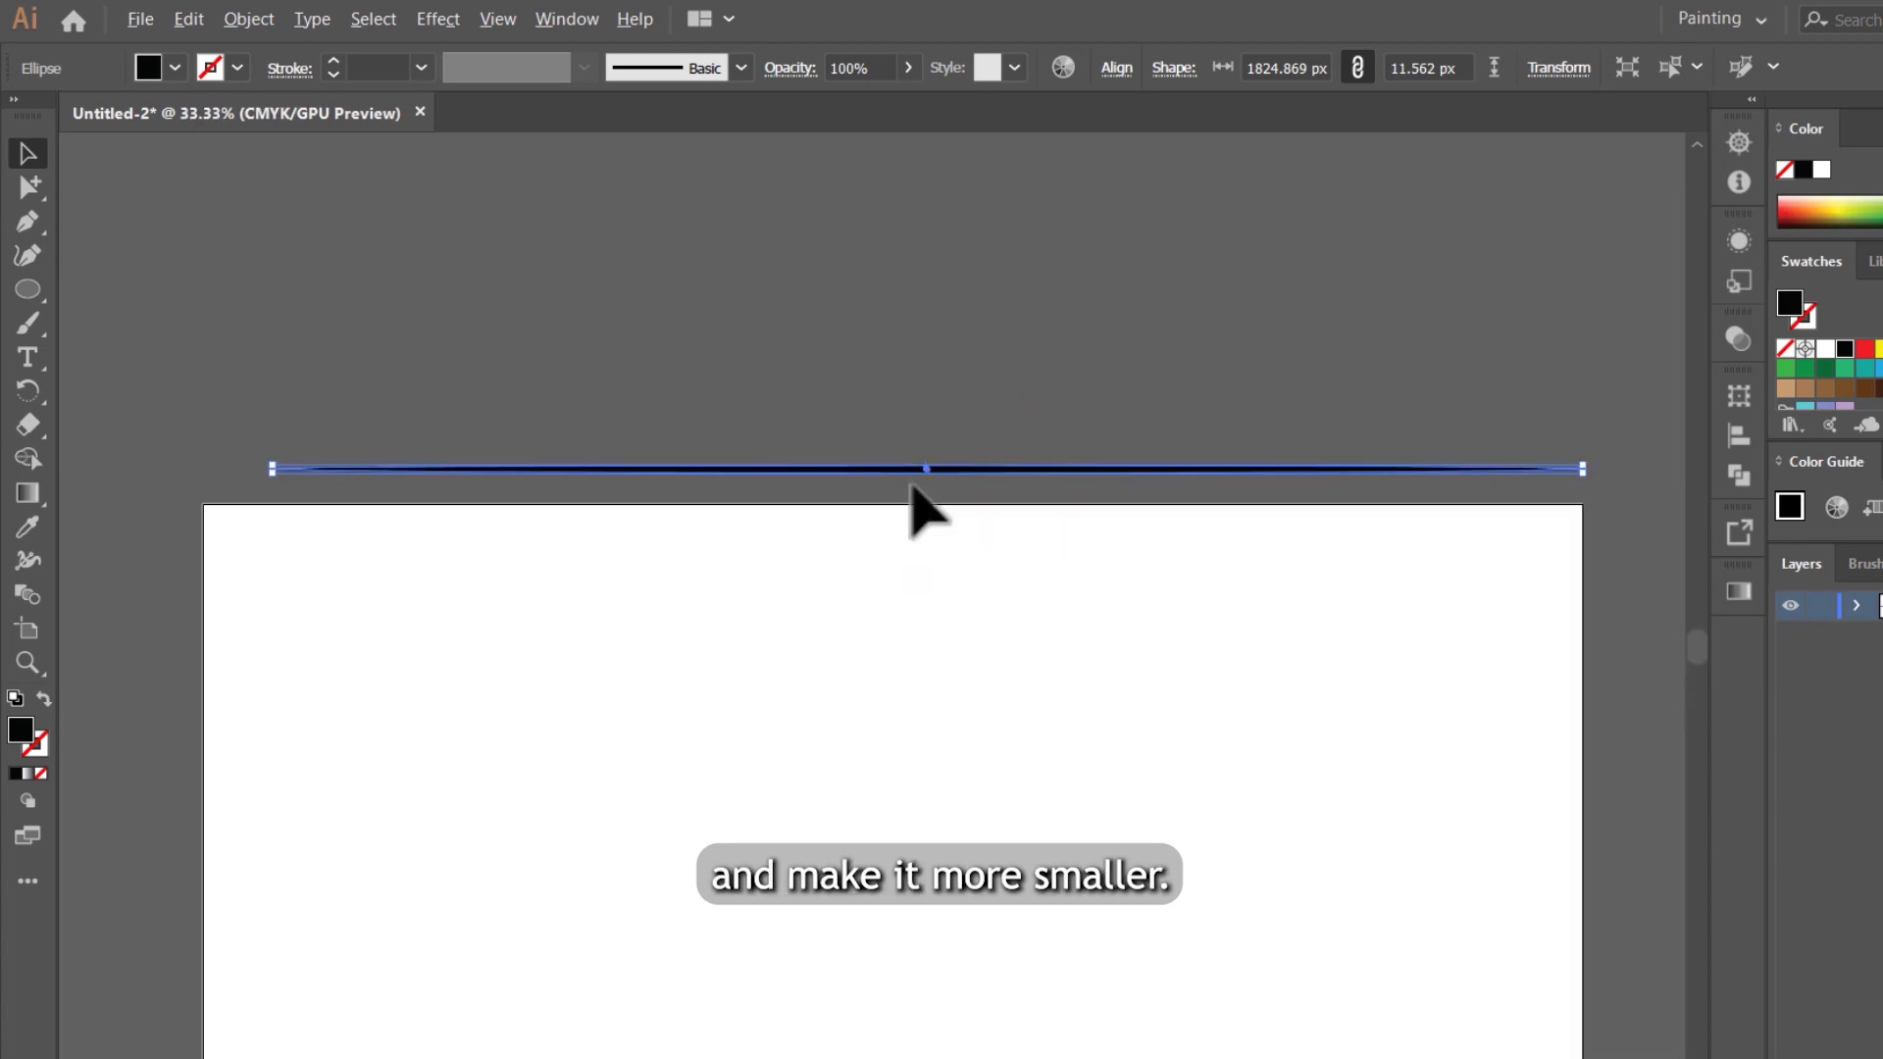
scroll(677, 404, down, 1)
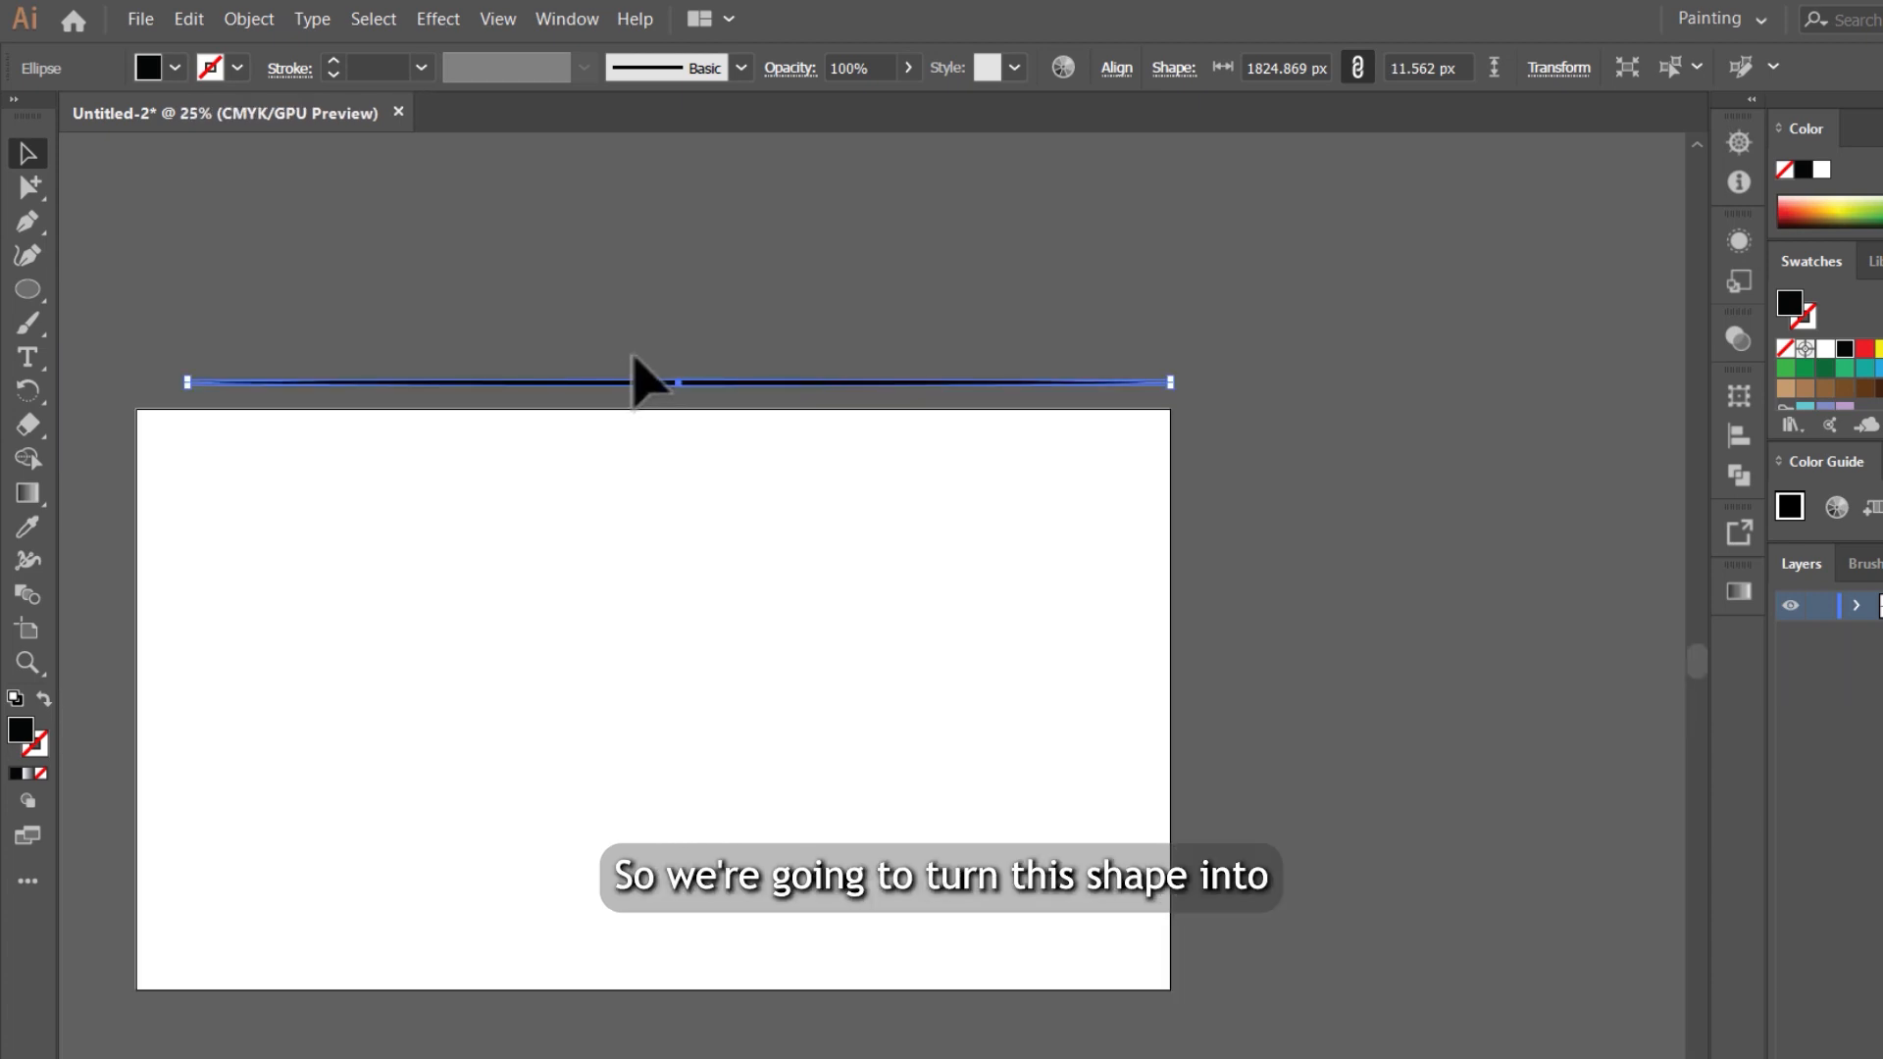
Step: Create an art brush from the flattened ellipse, with left-to-right direction, Stretch to Fit Stroke Length and colorization method None
click(663, 75)
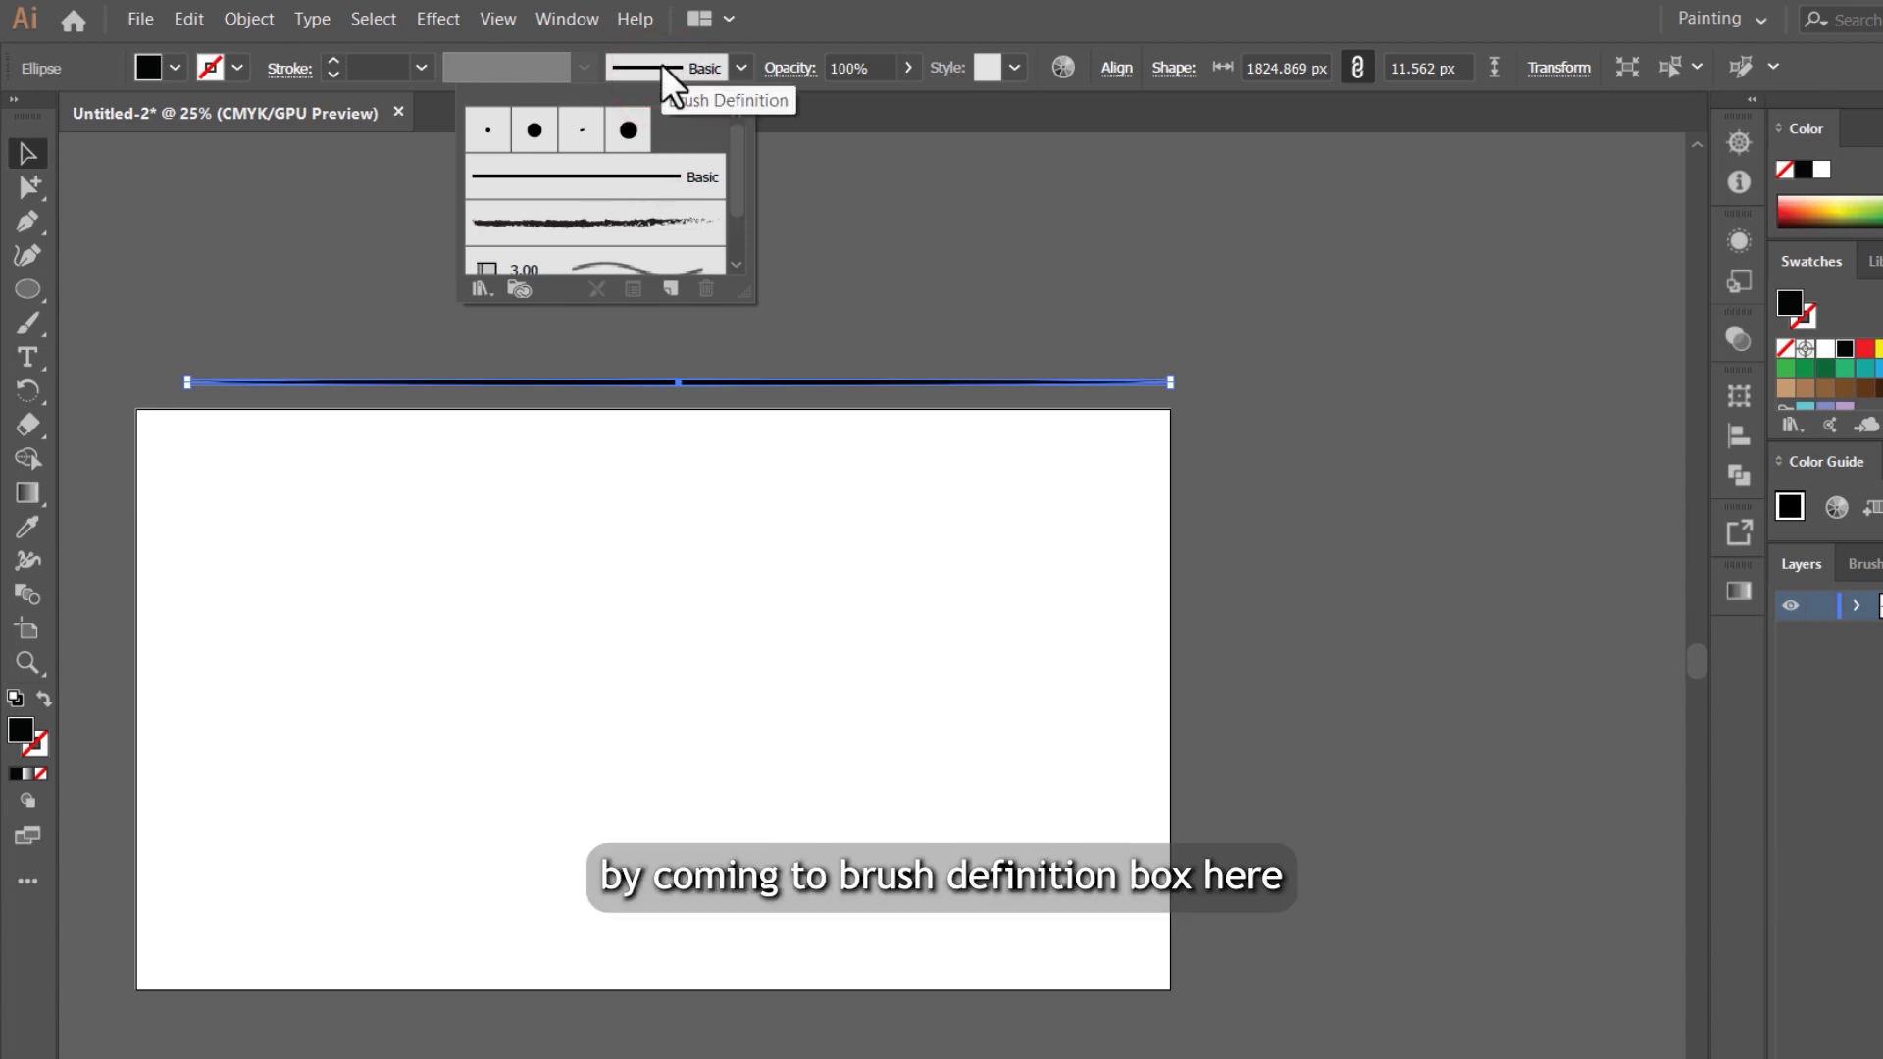
click(680, 291)
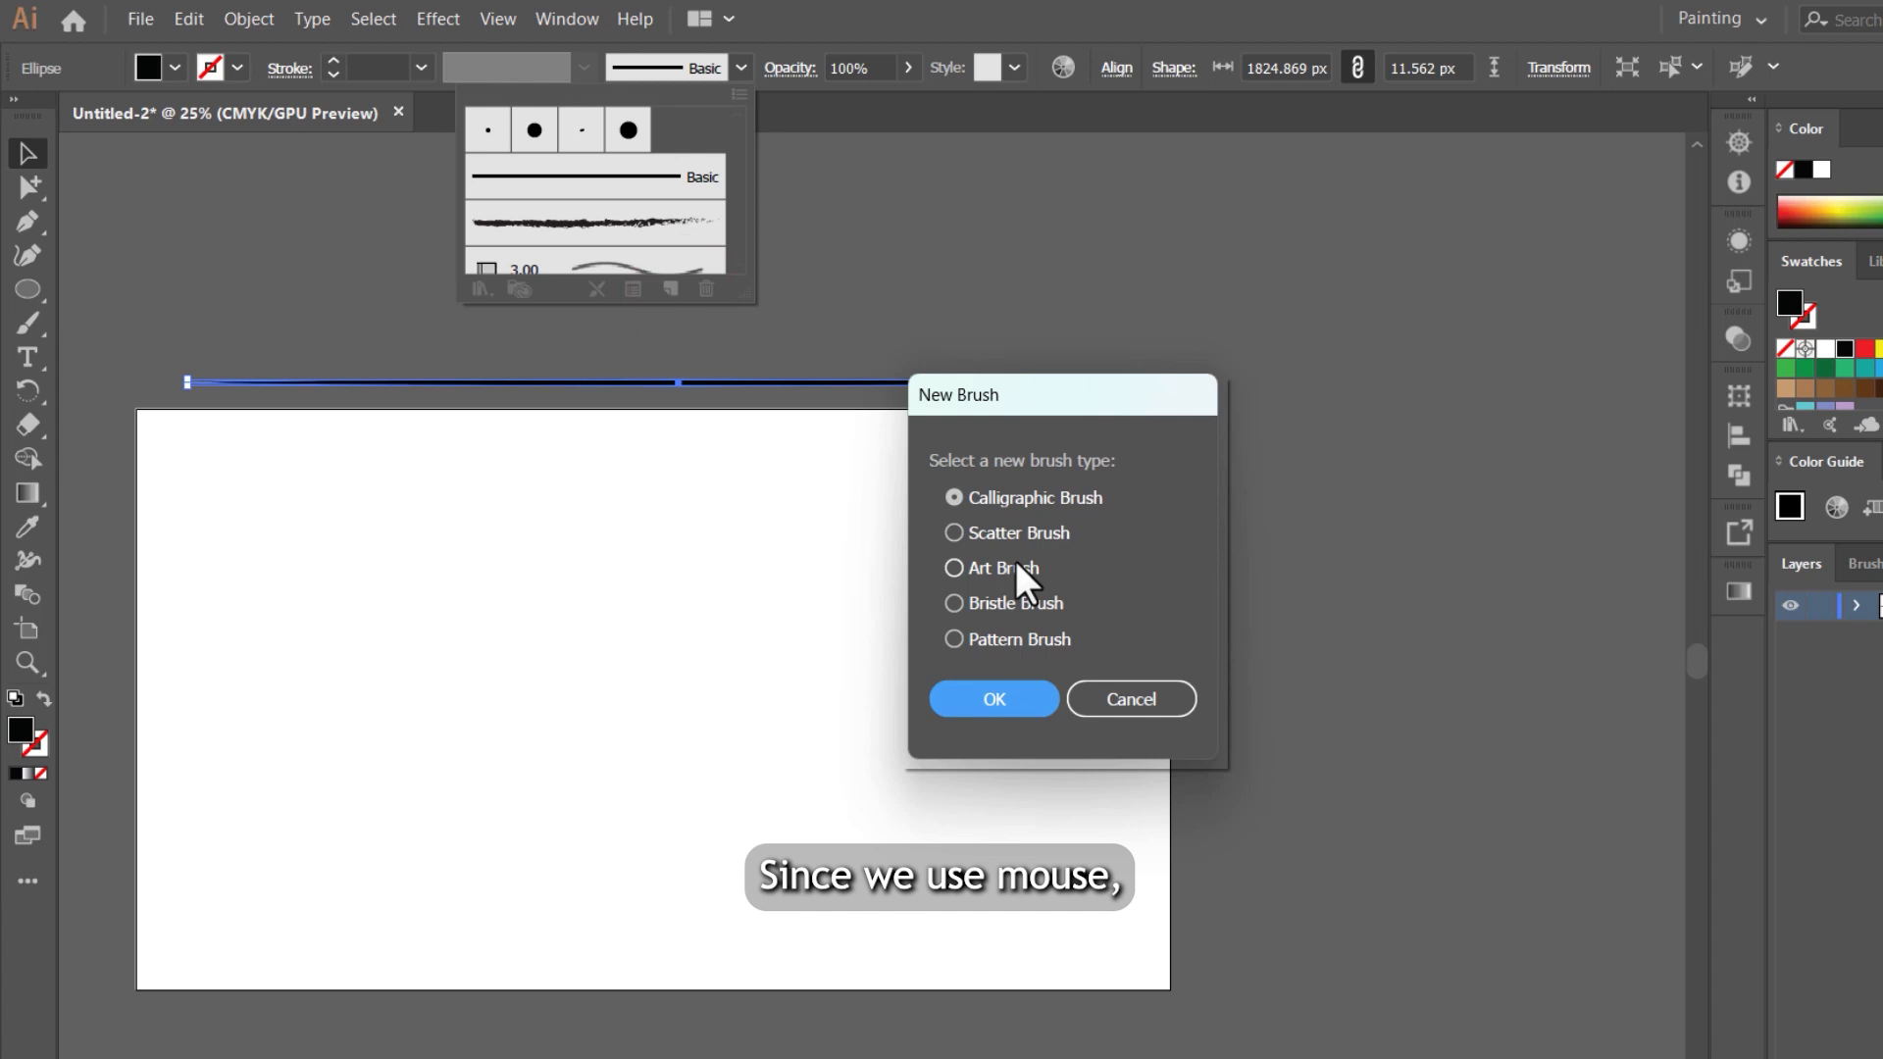
click(1015, 561)
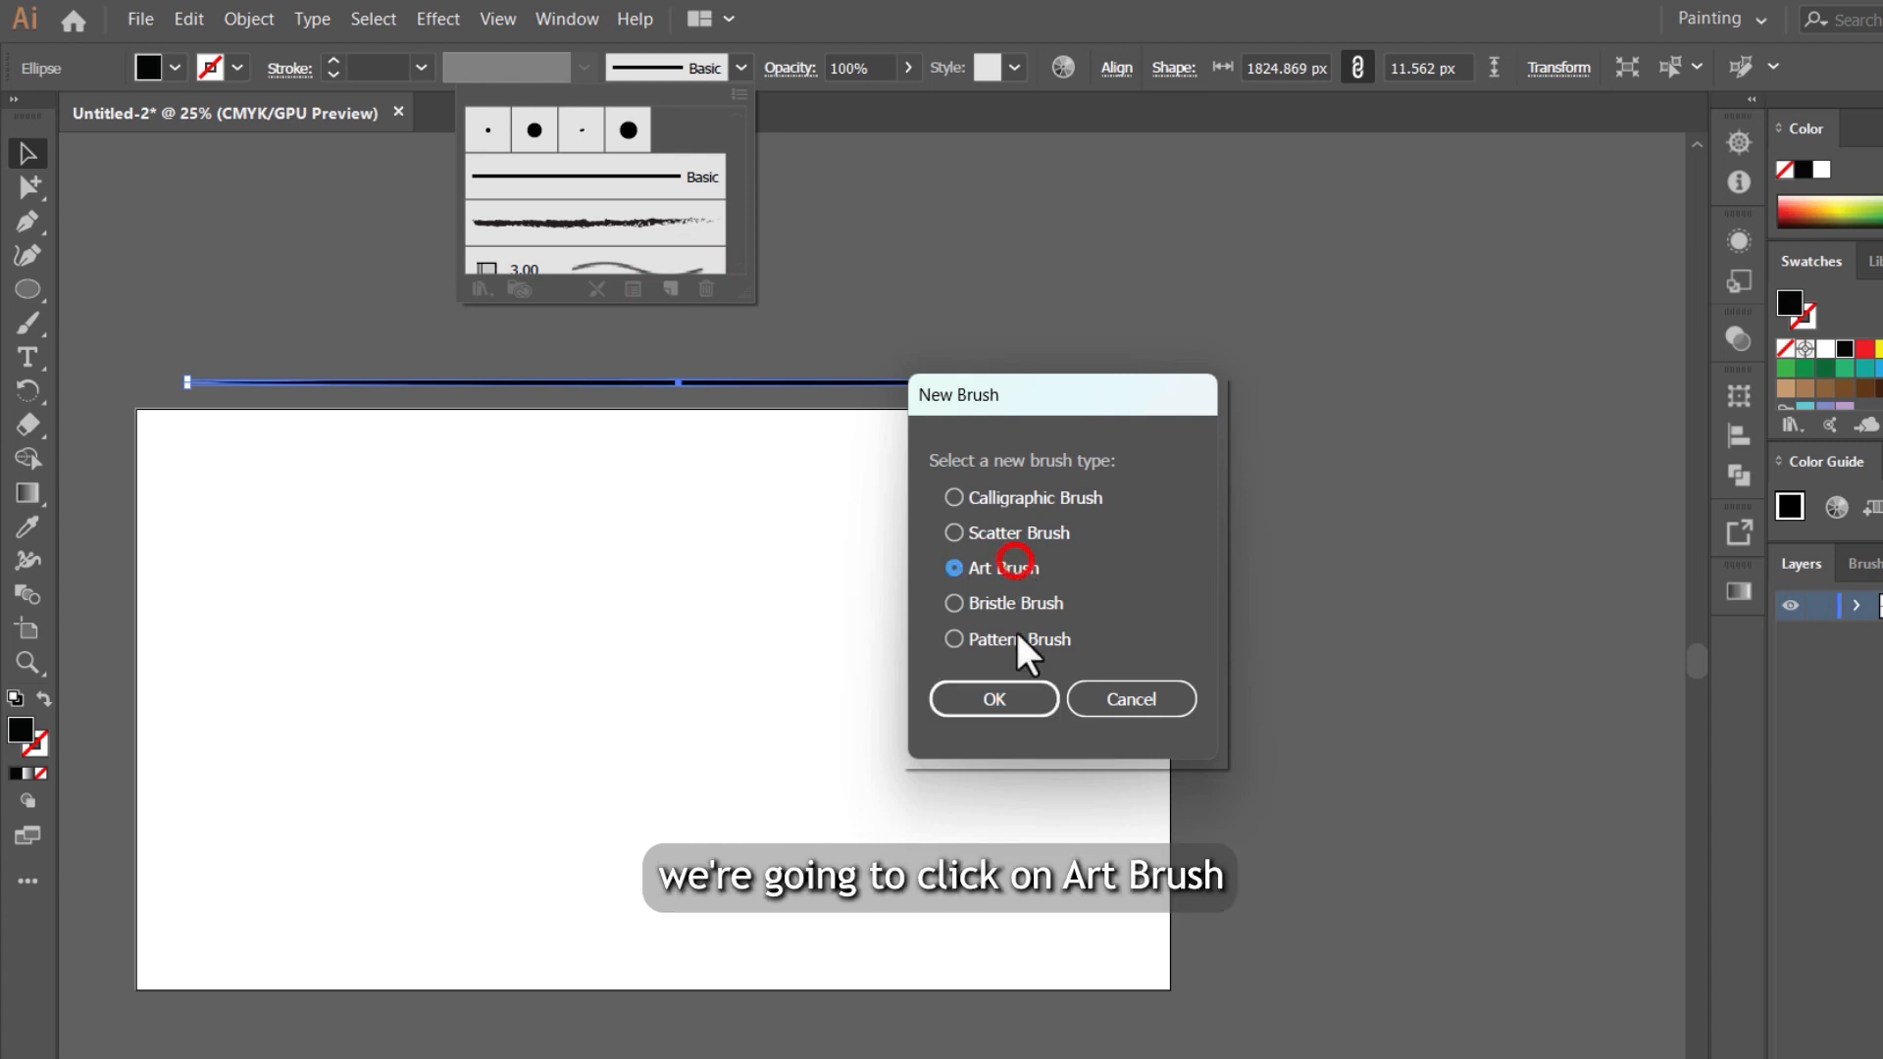
click(1052, 692)
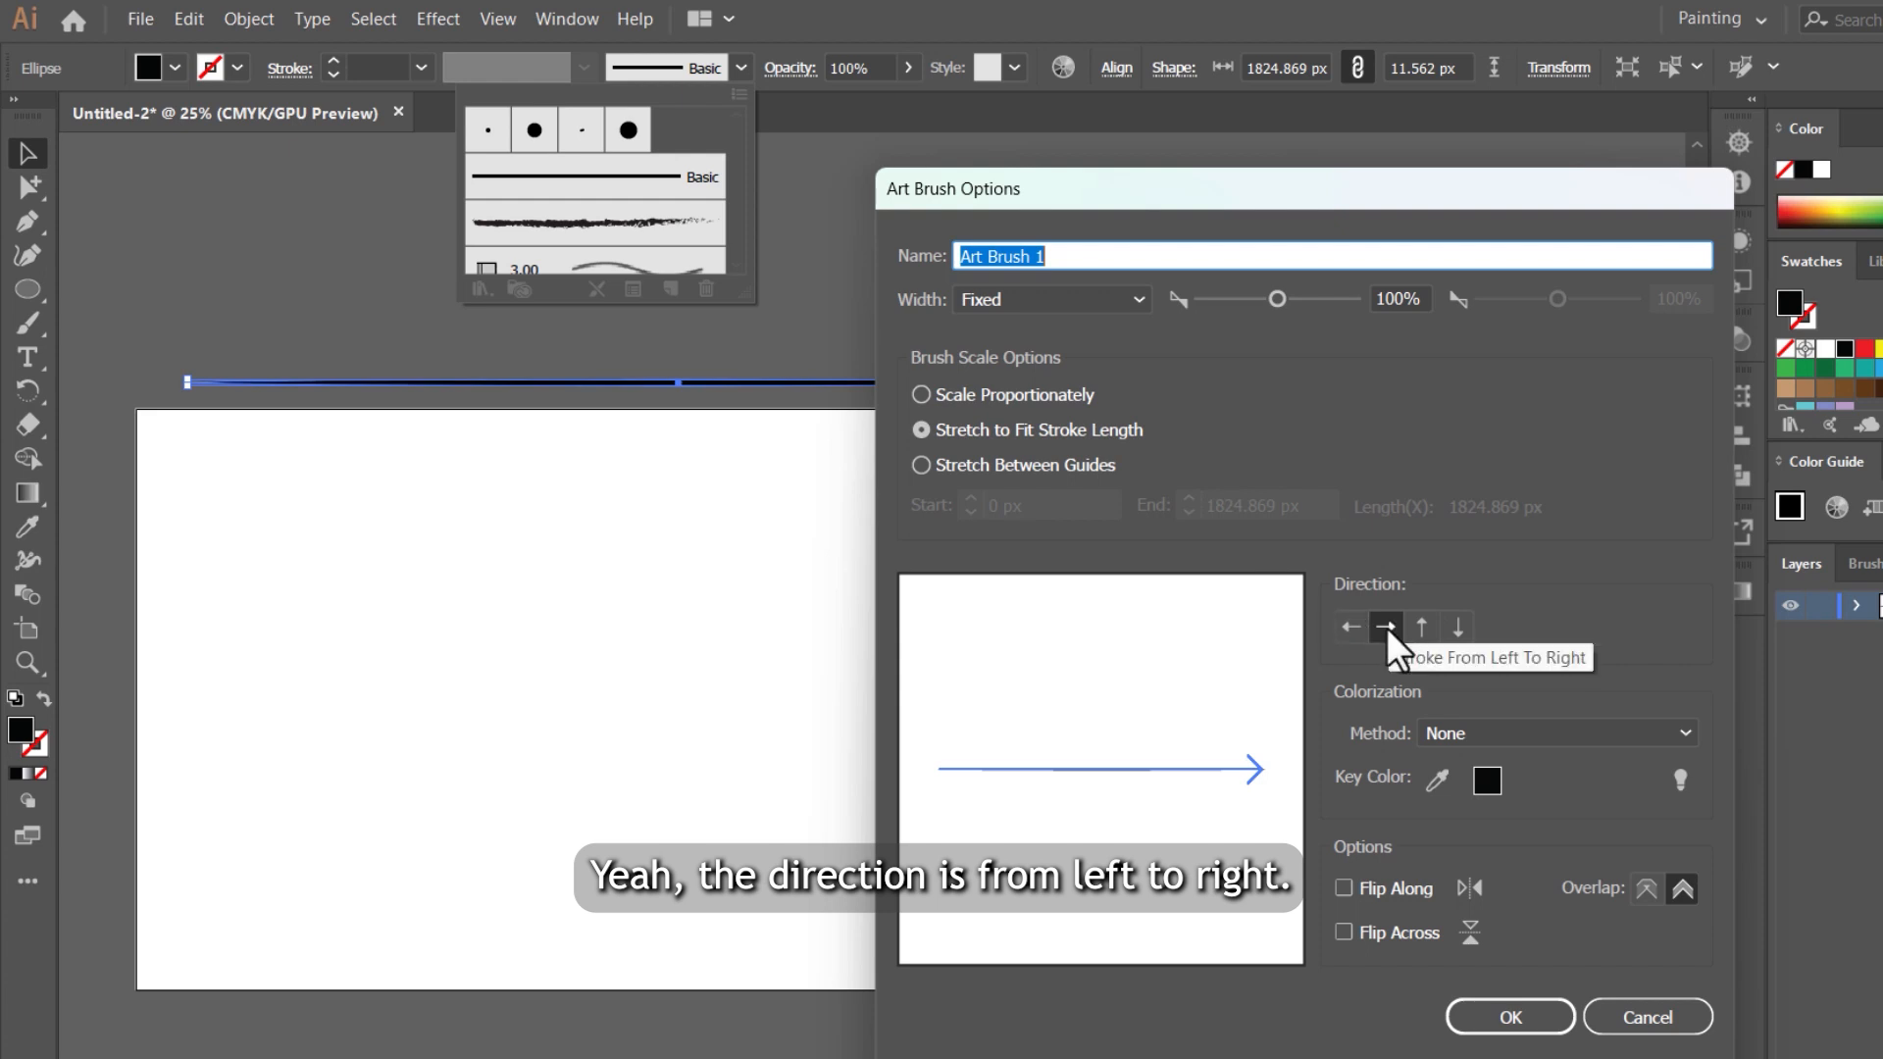
click(1461, 730)
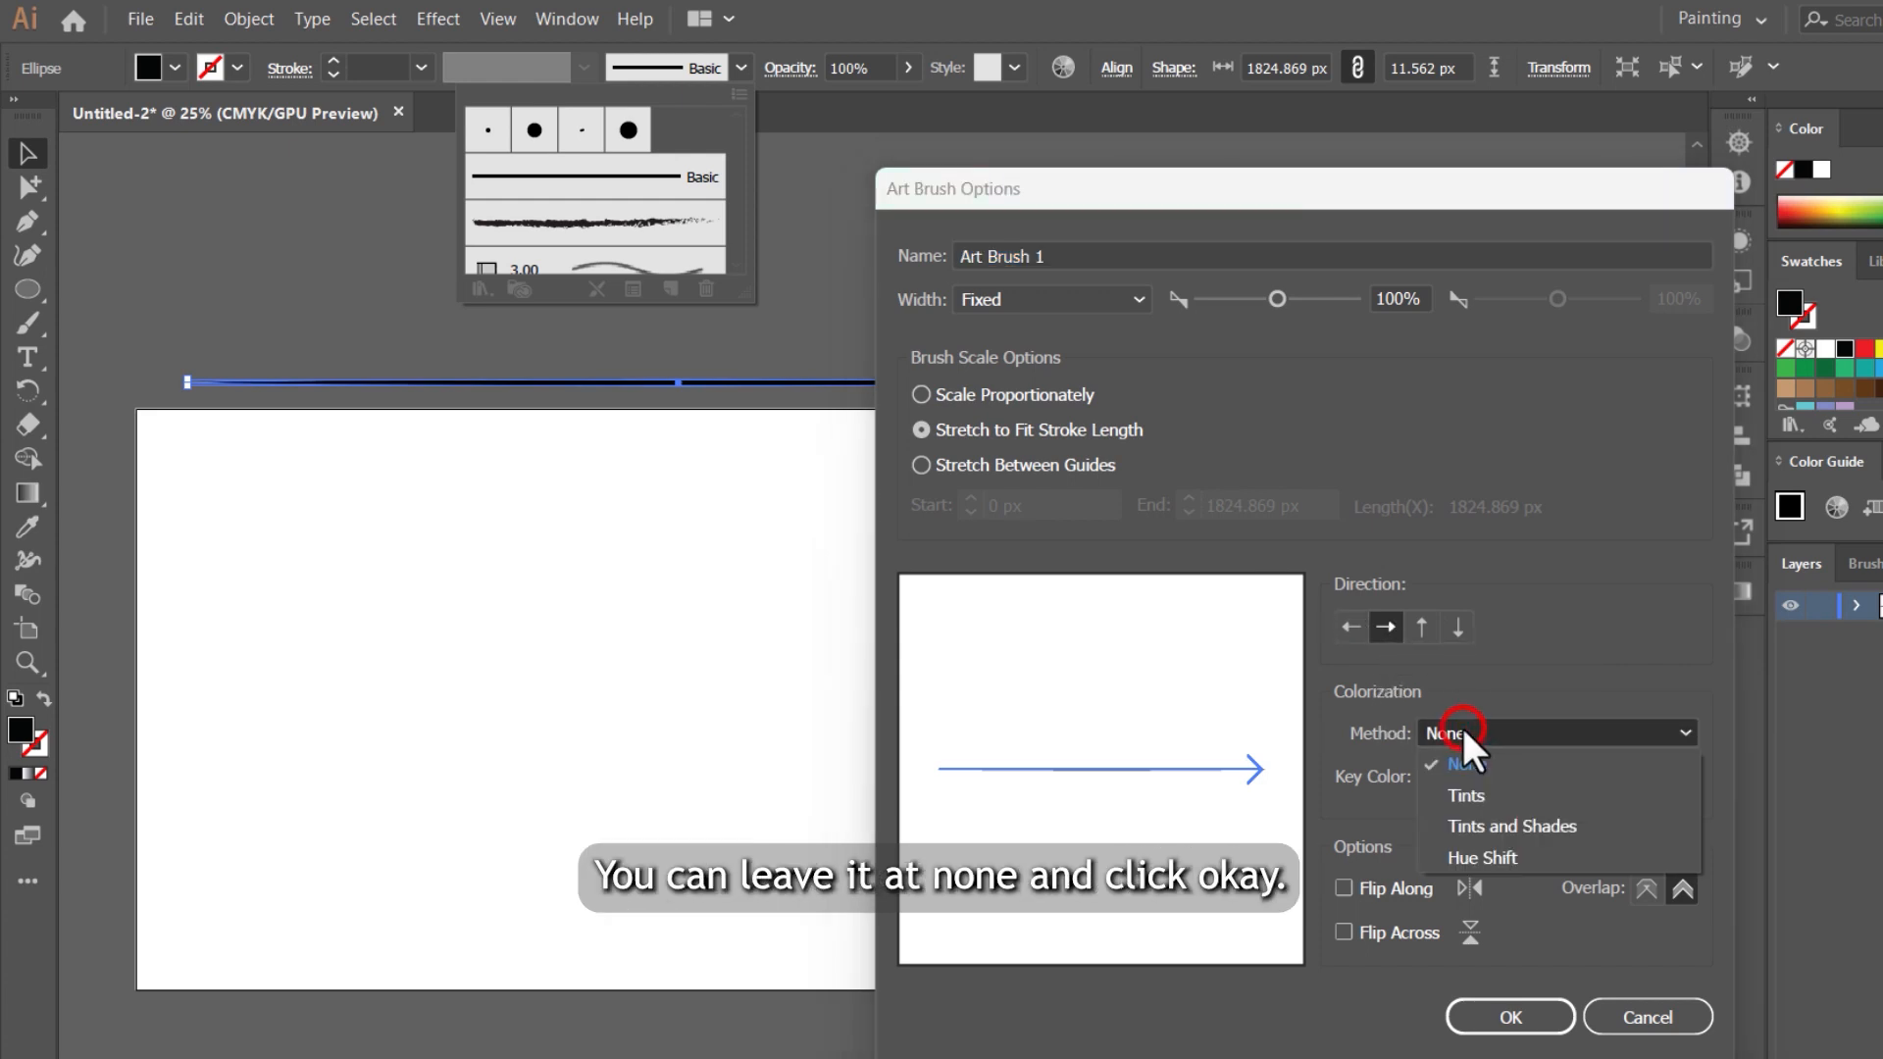
click(1461, 731)
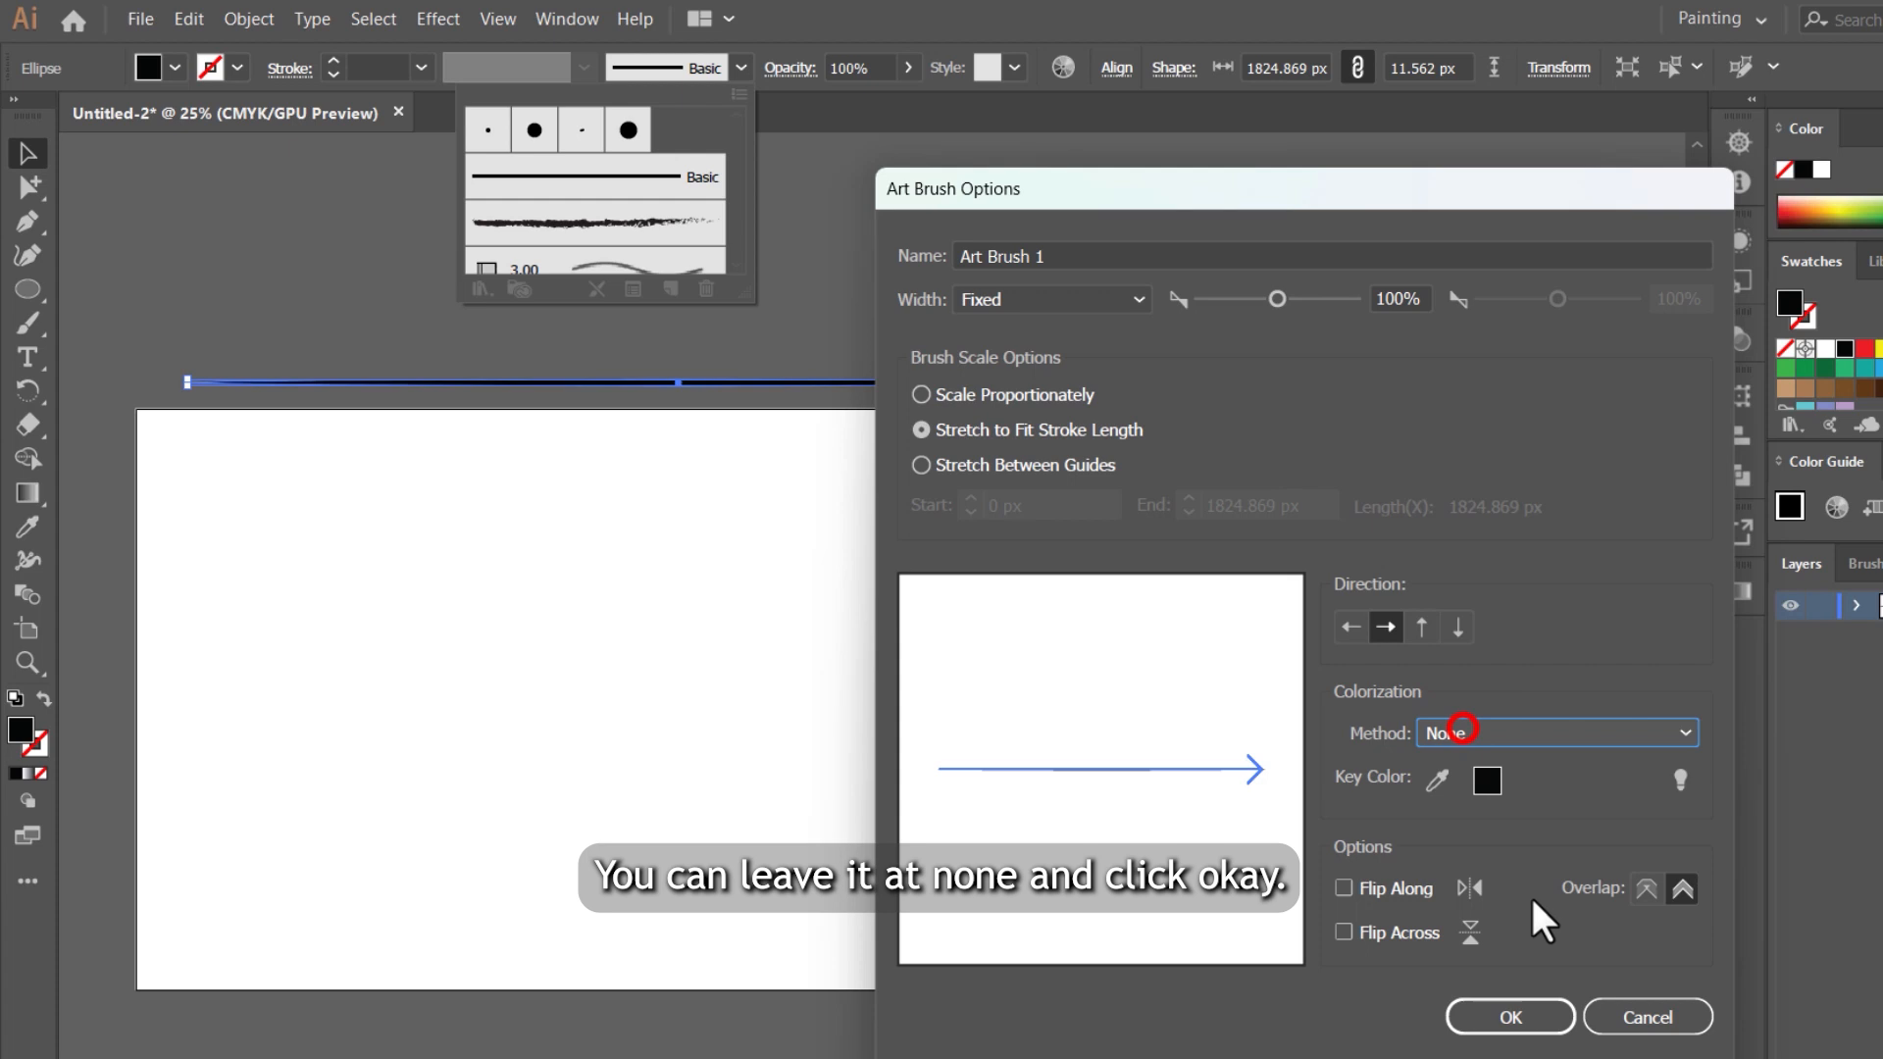
click(1530, 1018)
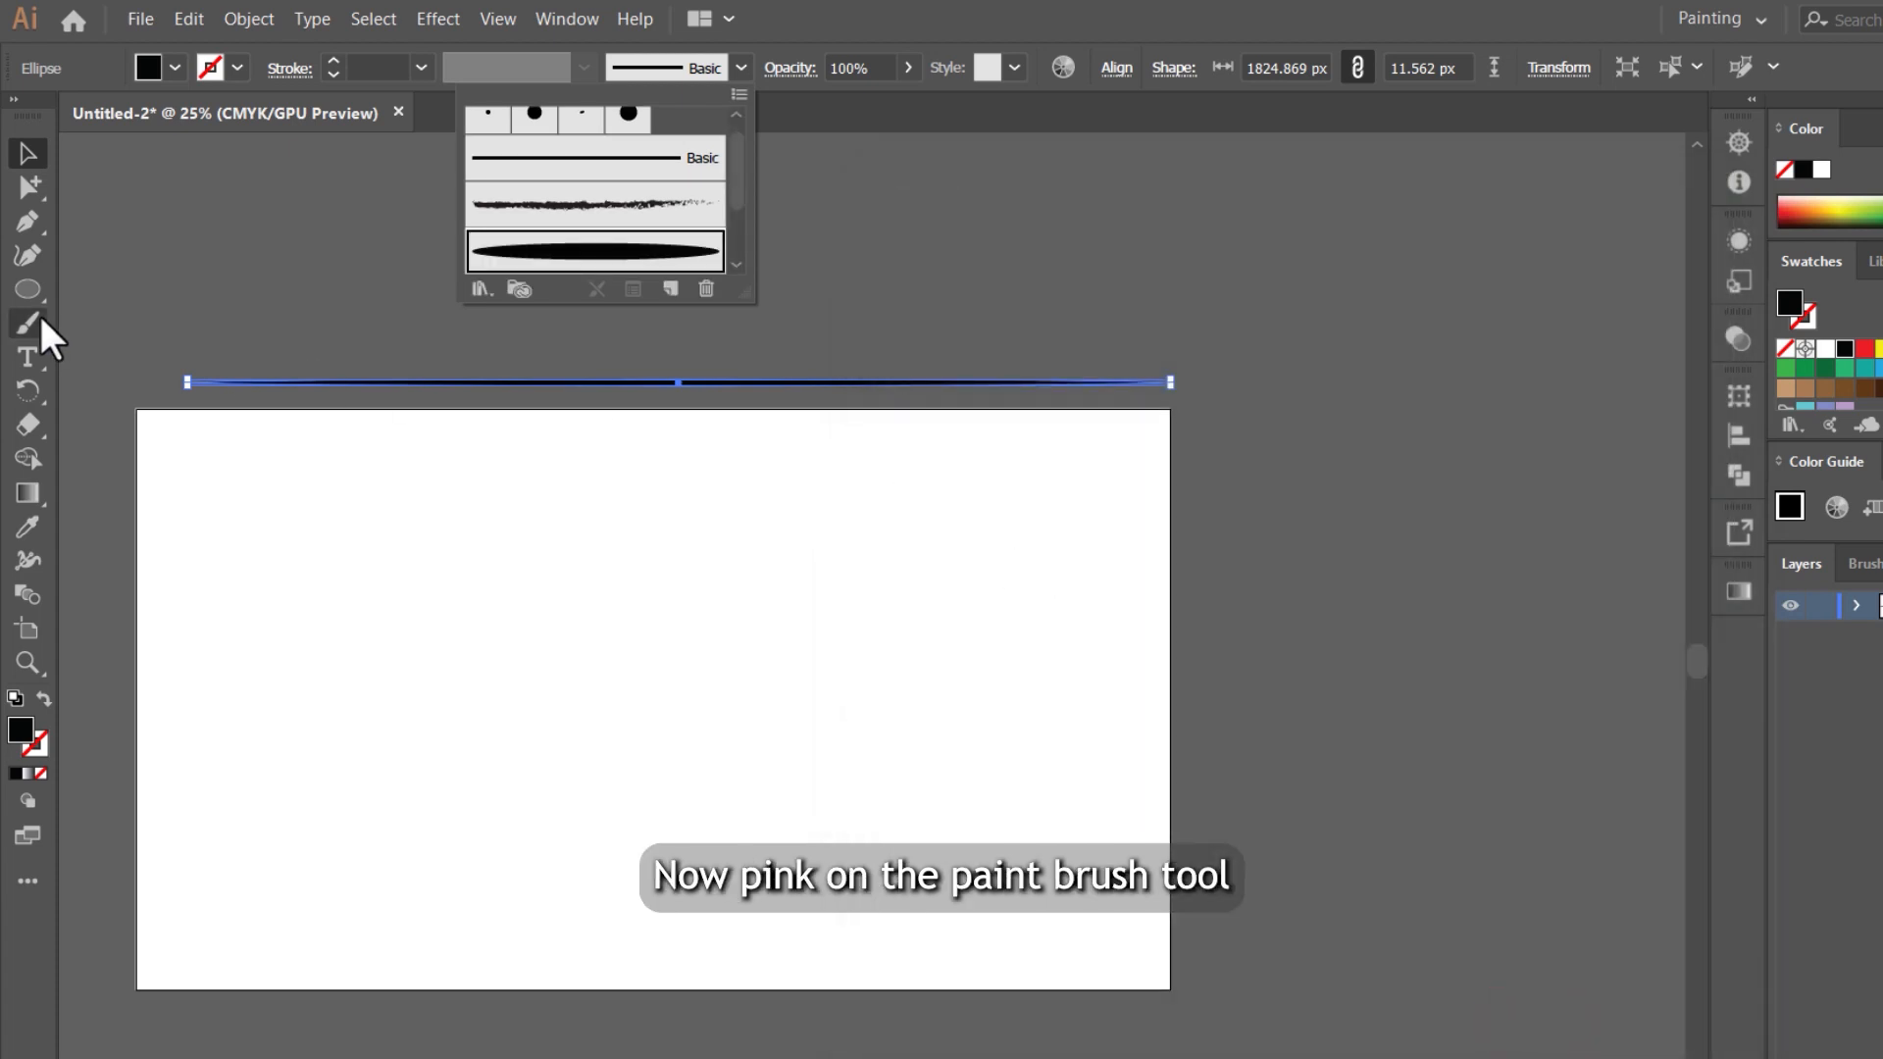
Step: Paint several curved test strokes with the Paintbrush and the new art brush, above the artboard and across its upper part
click(30, 323)
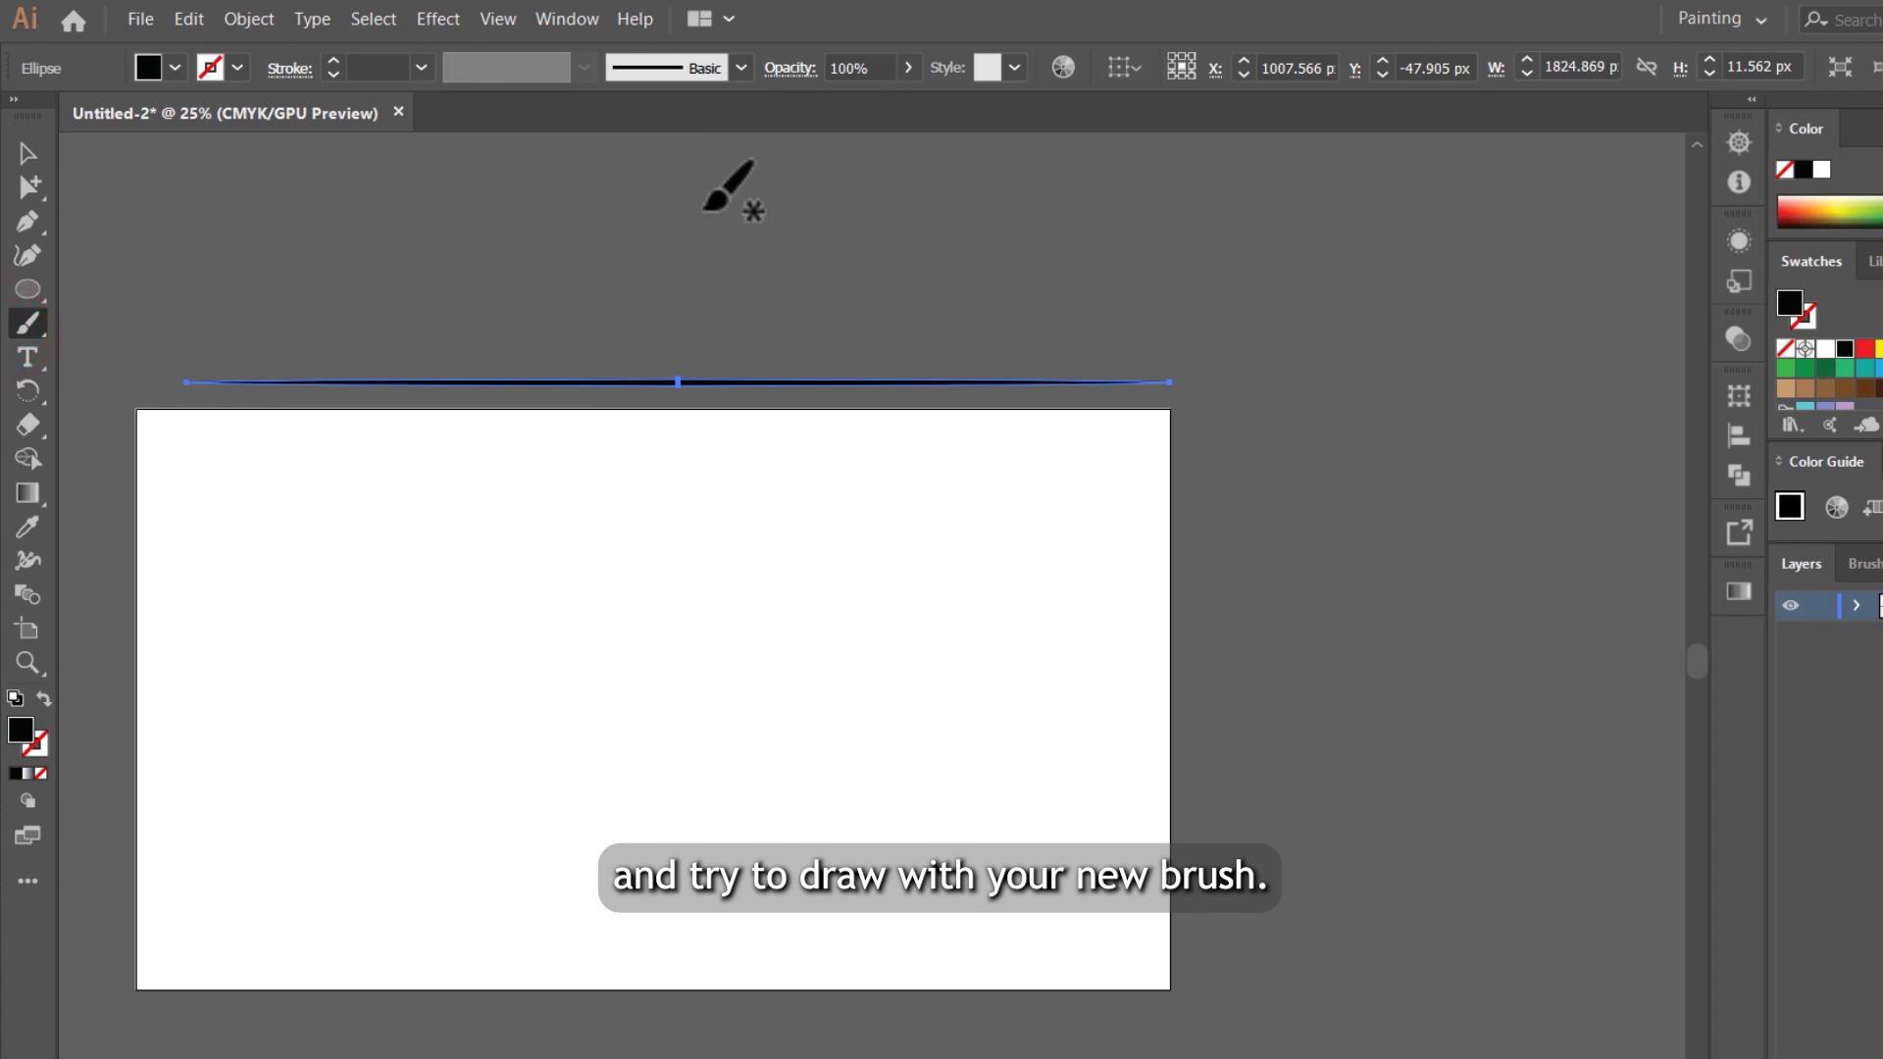
mouse_move(702, 212)
mouse_down()
mouse_move(883, 275)
mouse_move(1363, 234)
mouse_up()
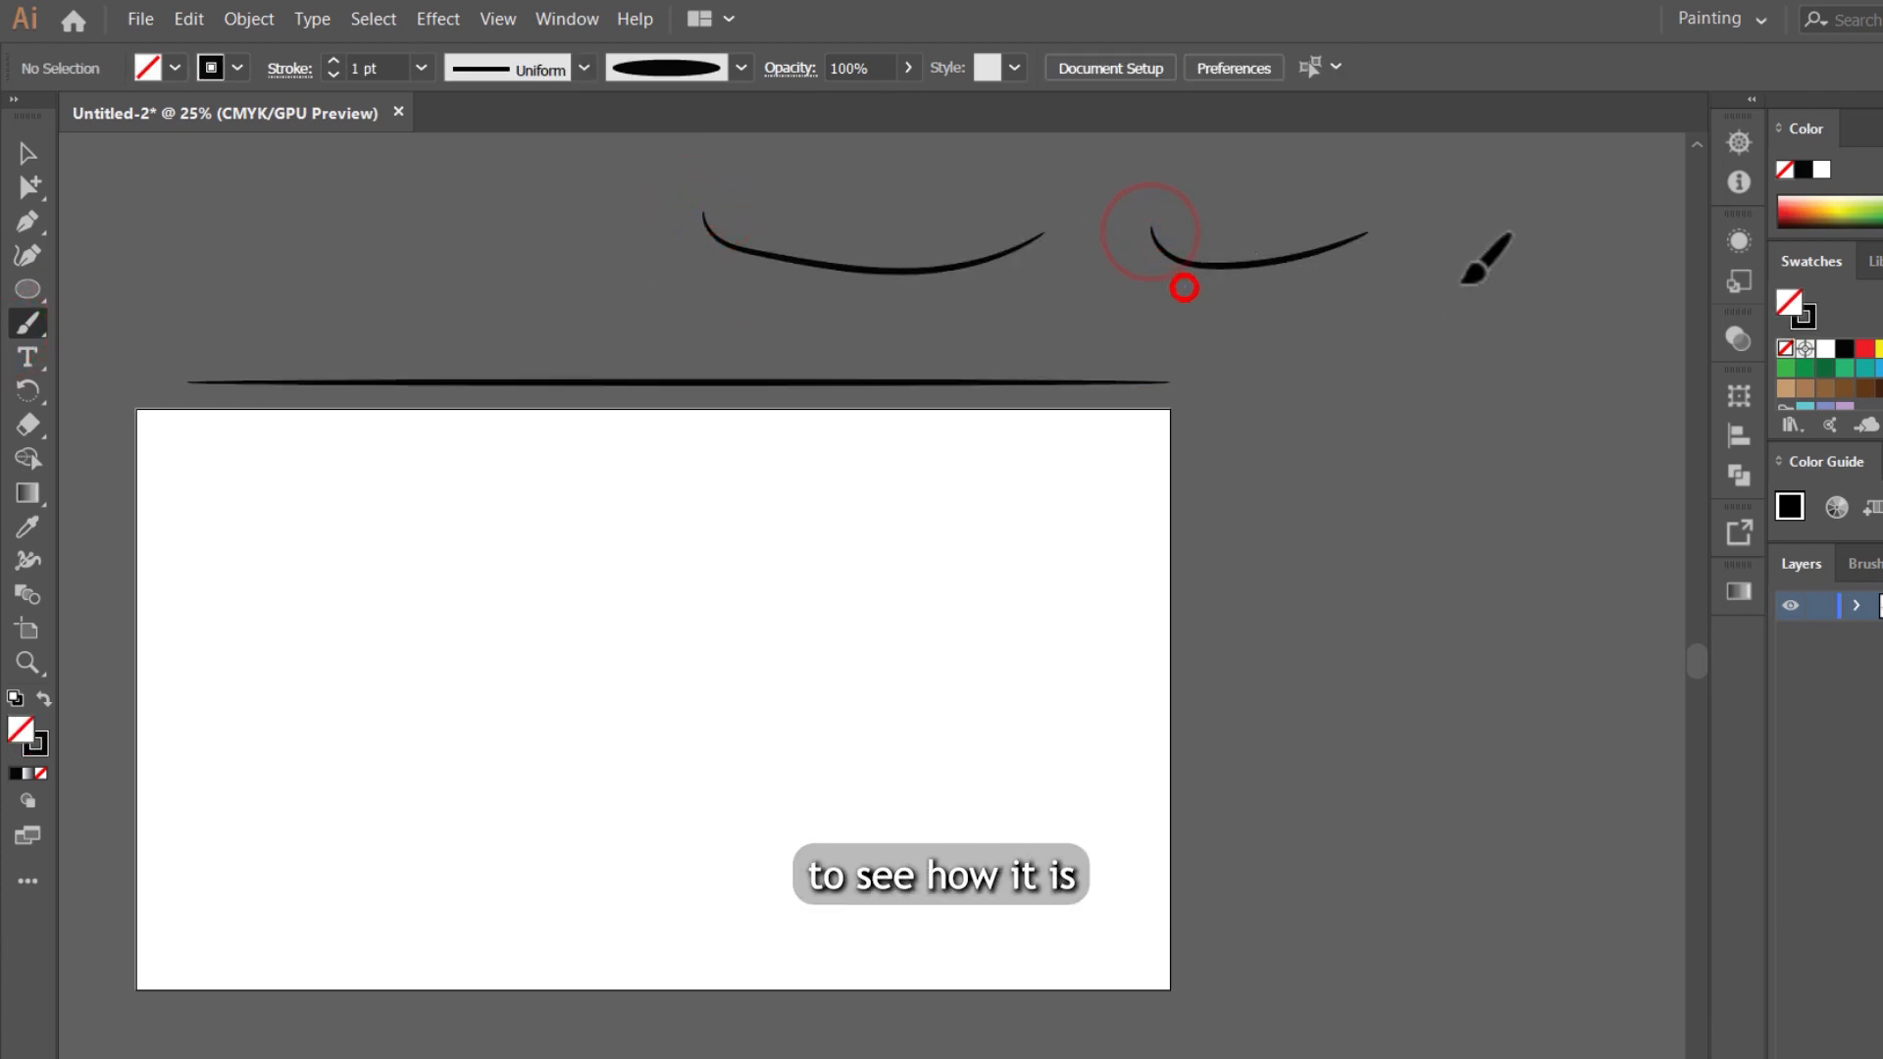
drag(1180, 286, 1441, 295)
key(ctrl+minus)
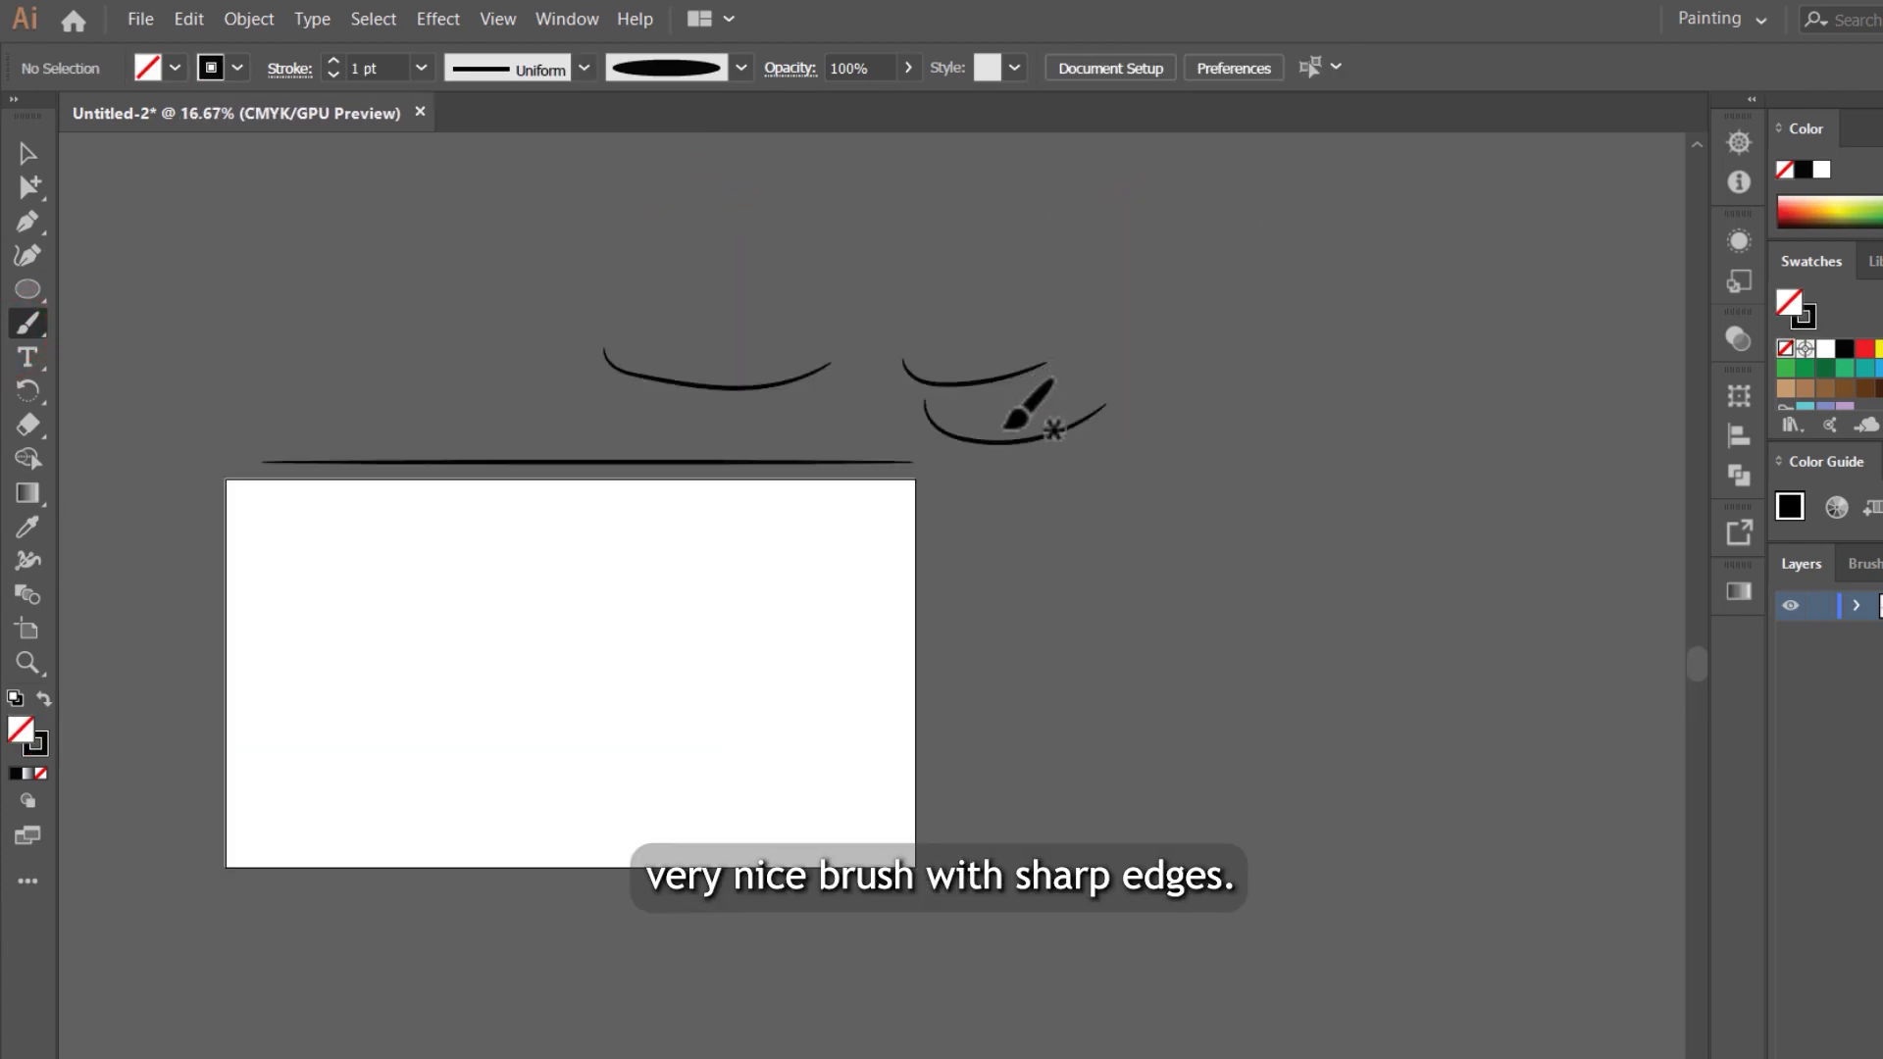
key(ctrl+plus)
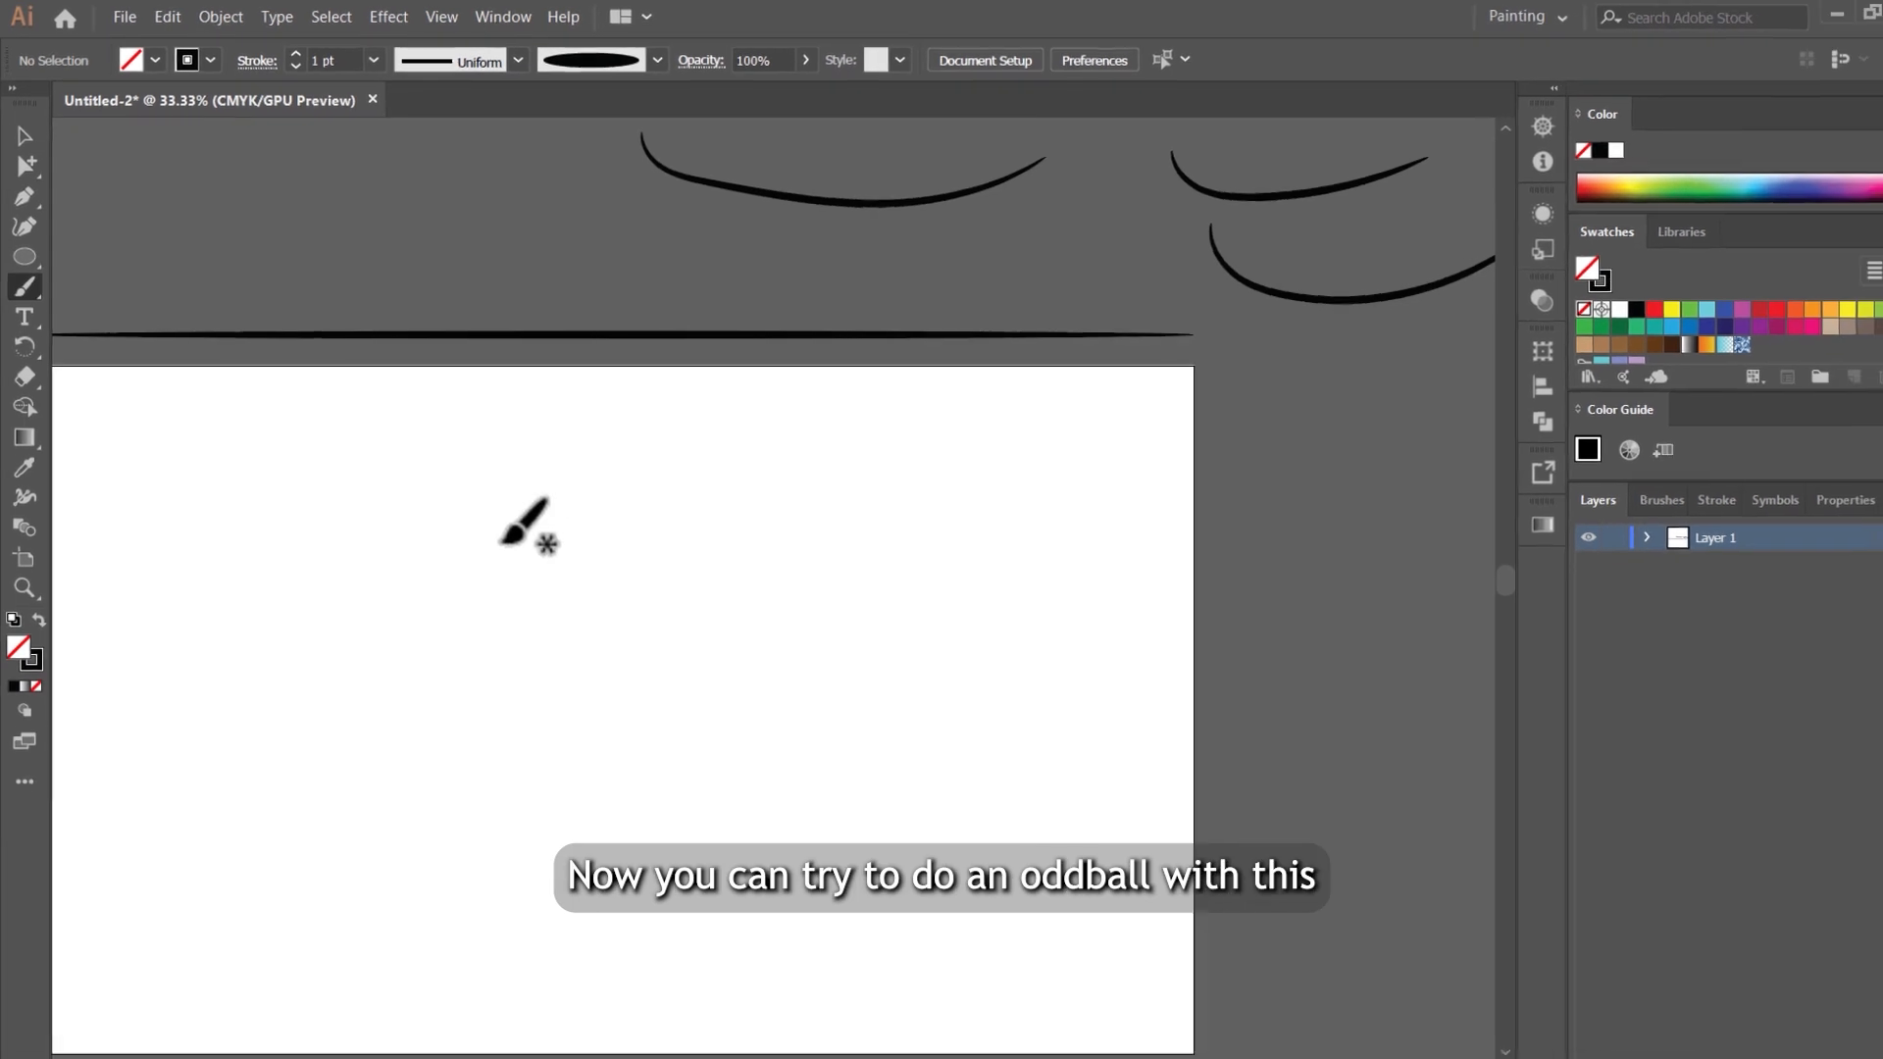
drag(513, 521, 742, 539)
mouse_move(779, 528)
mouse_down()
mouse_move(909, 542)
mouse_move(967, 516)
mouse_up()
mouse_move(933, 513)
mouse_down()
mouse_move(1096, 547)
mouse_move(1176, 532)
mouse_up()
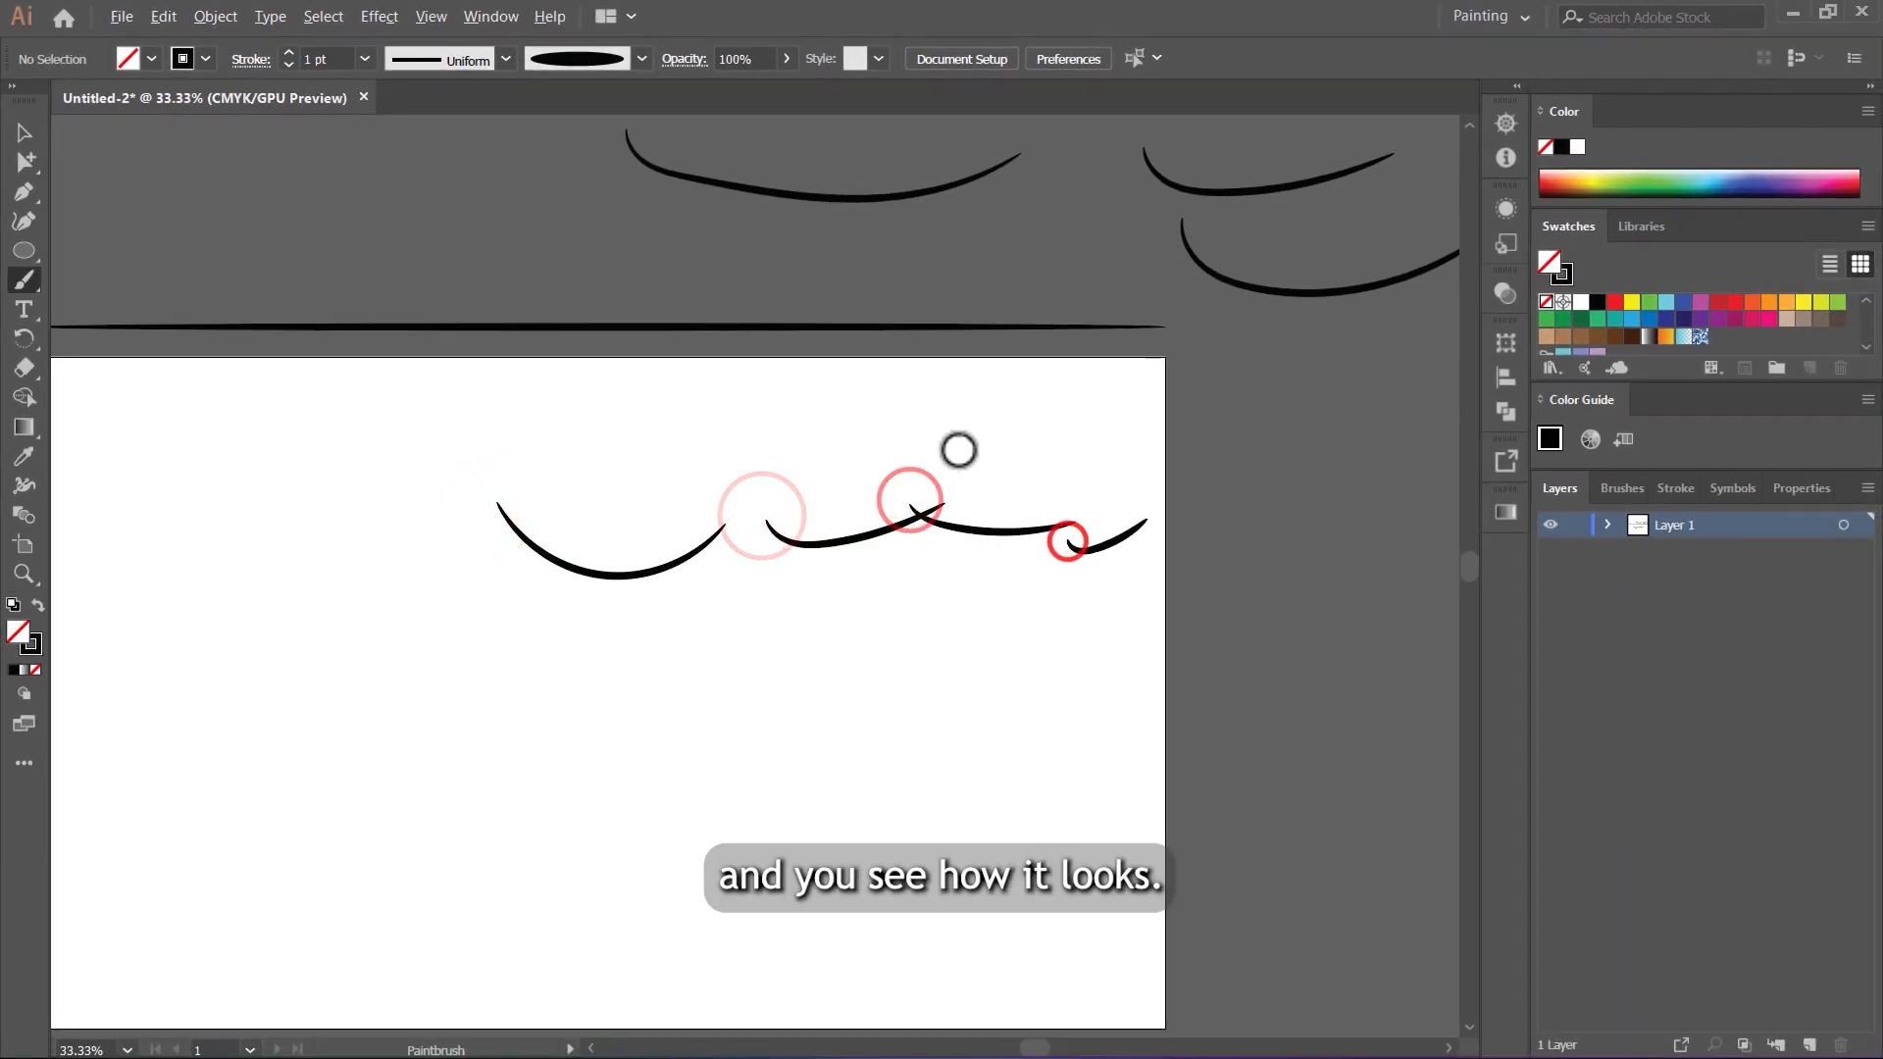
Step: Select the flattened ellipse and all the test strokes and delete them
key(ctrl+minus)
key(ctrl+minus)
key(ctrl+minus)
key(v)
drag(535, 262, 1216, 651)
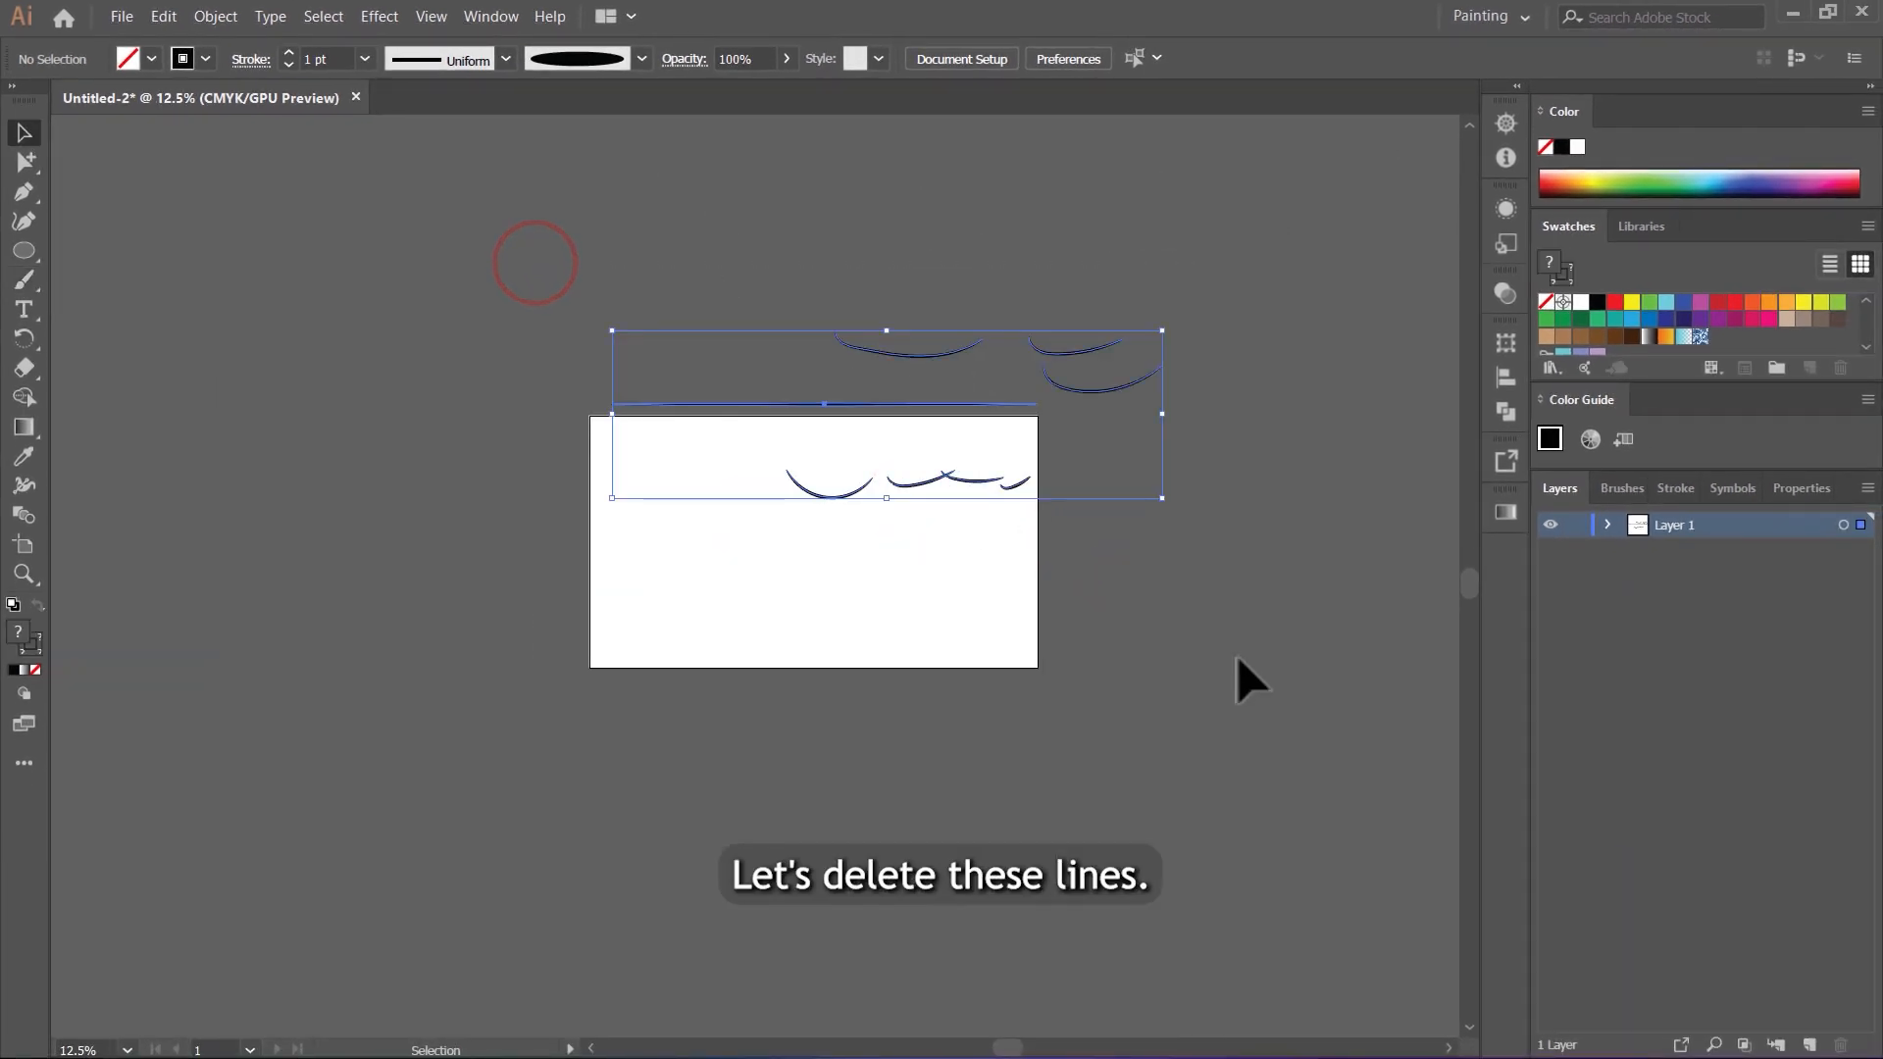
key(Delete)
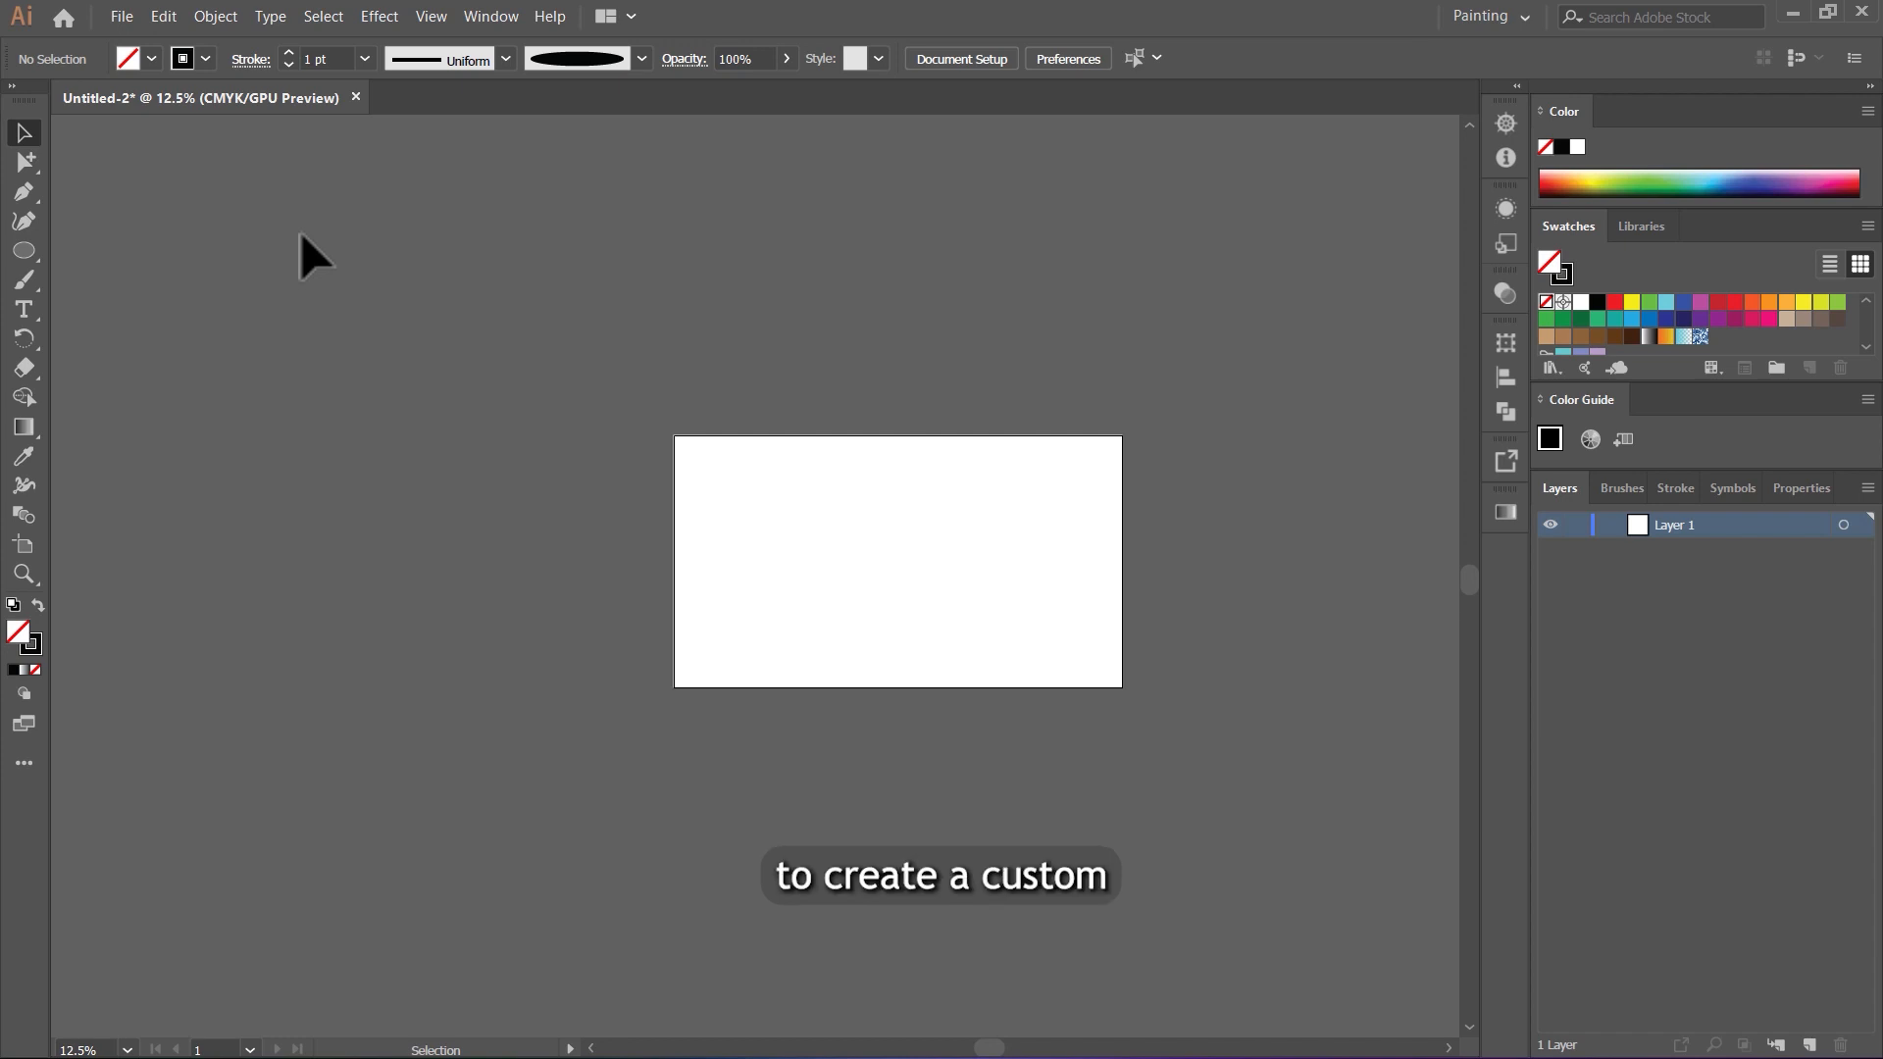
Step: Draw a long, straight horizontal line with the Line Segment tool in the empty area above and left of the artboard
click(26, 250)
click(106, 372)
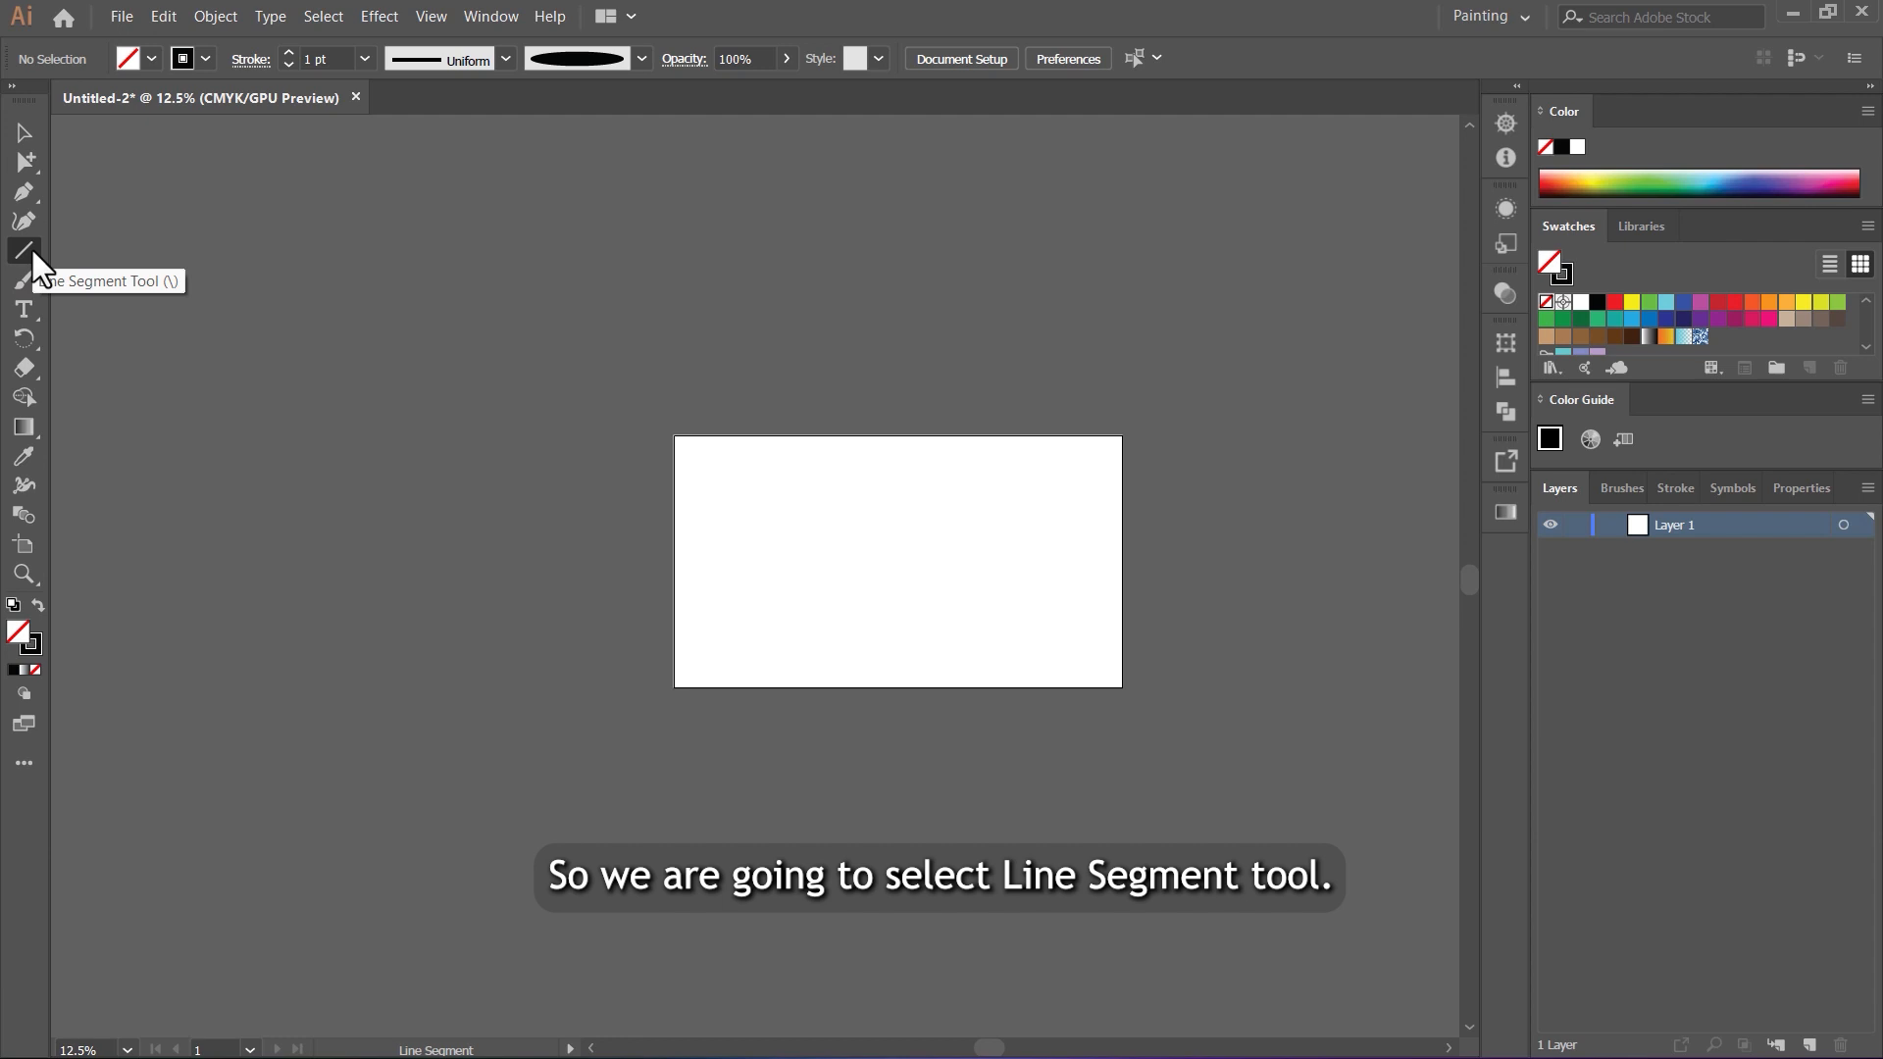
click(31, 247)
click(165, 359)
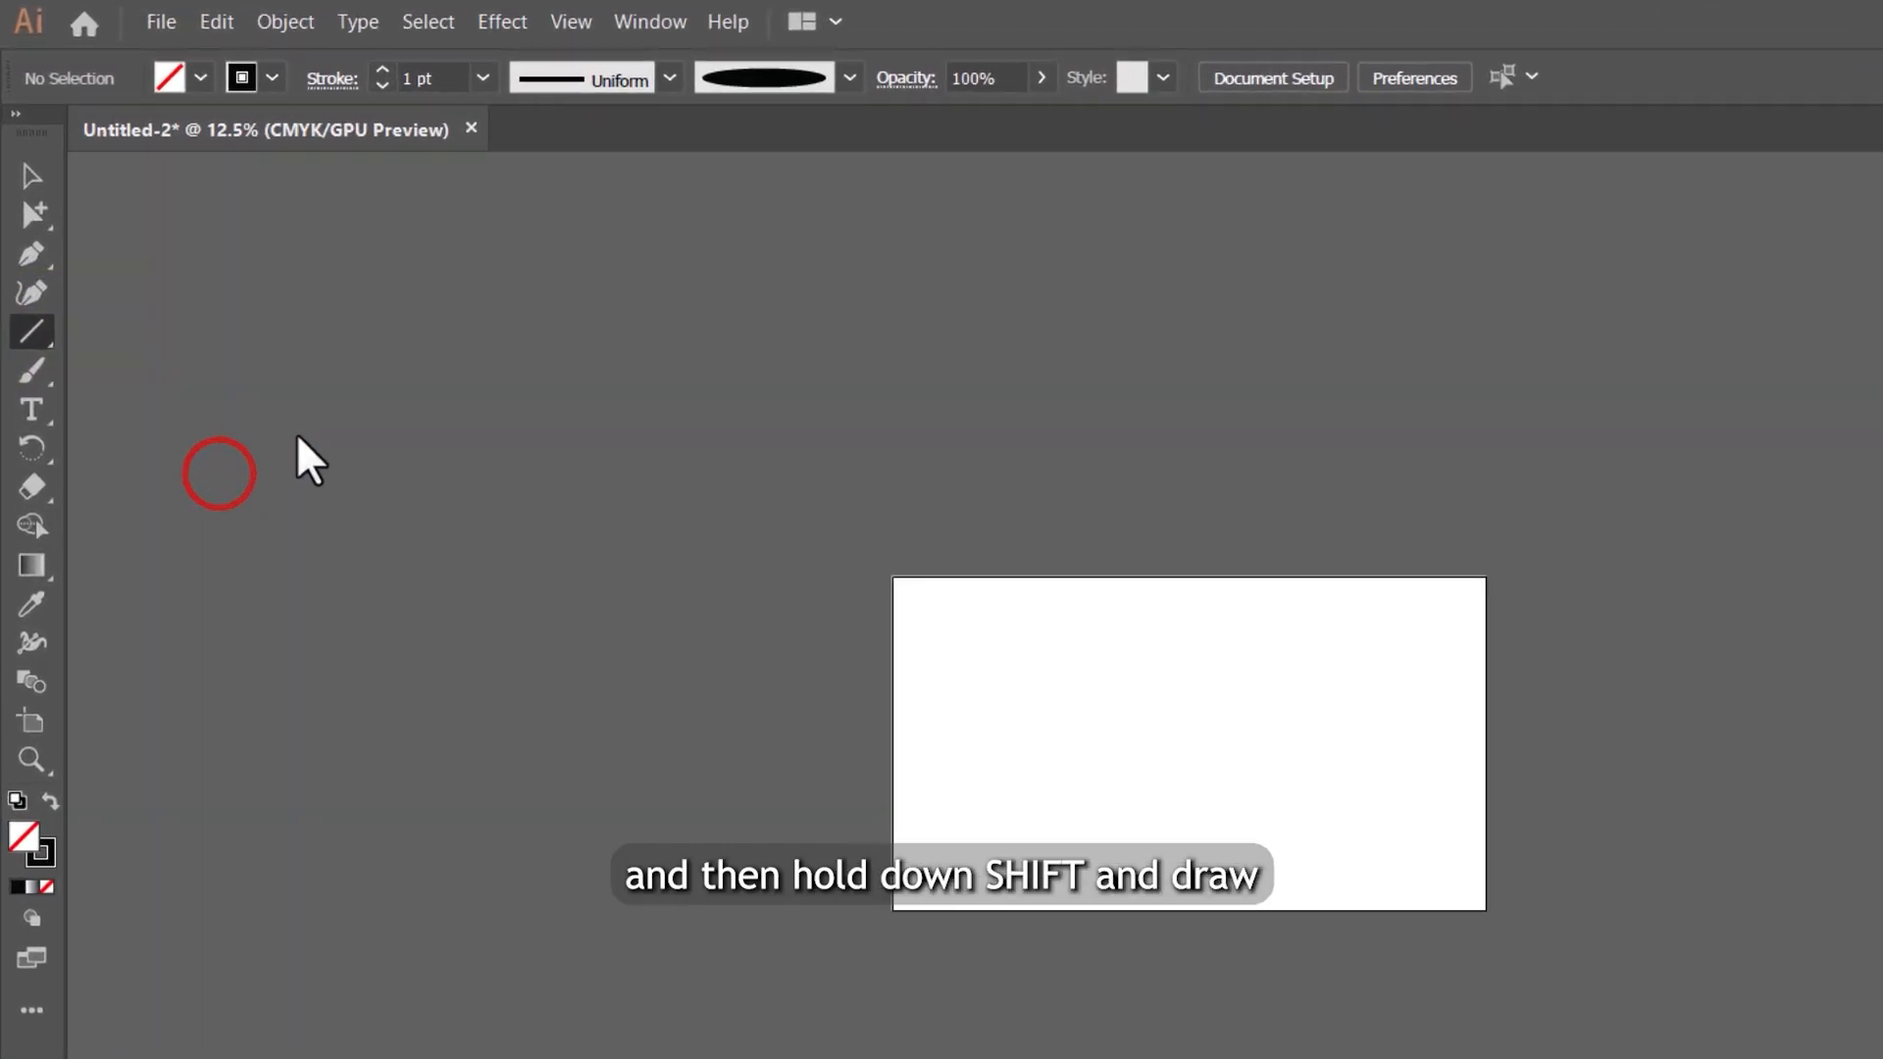
drag(174, 363, 1186, 373)
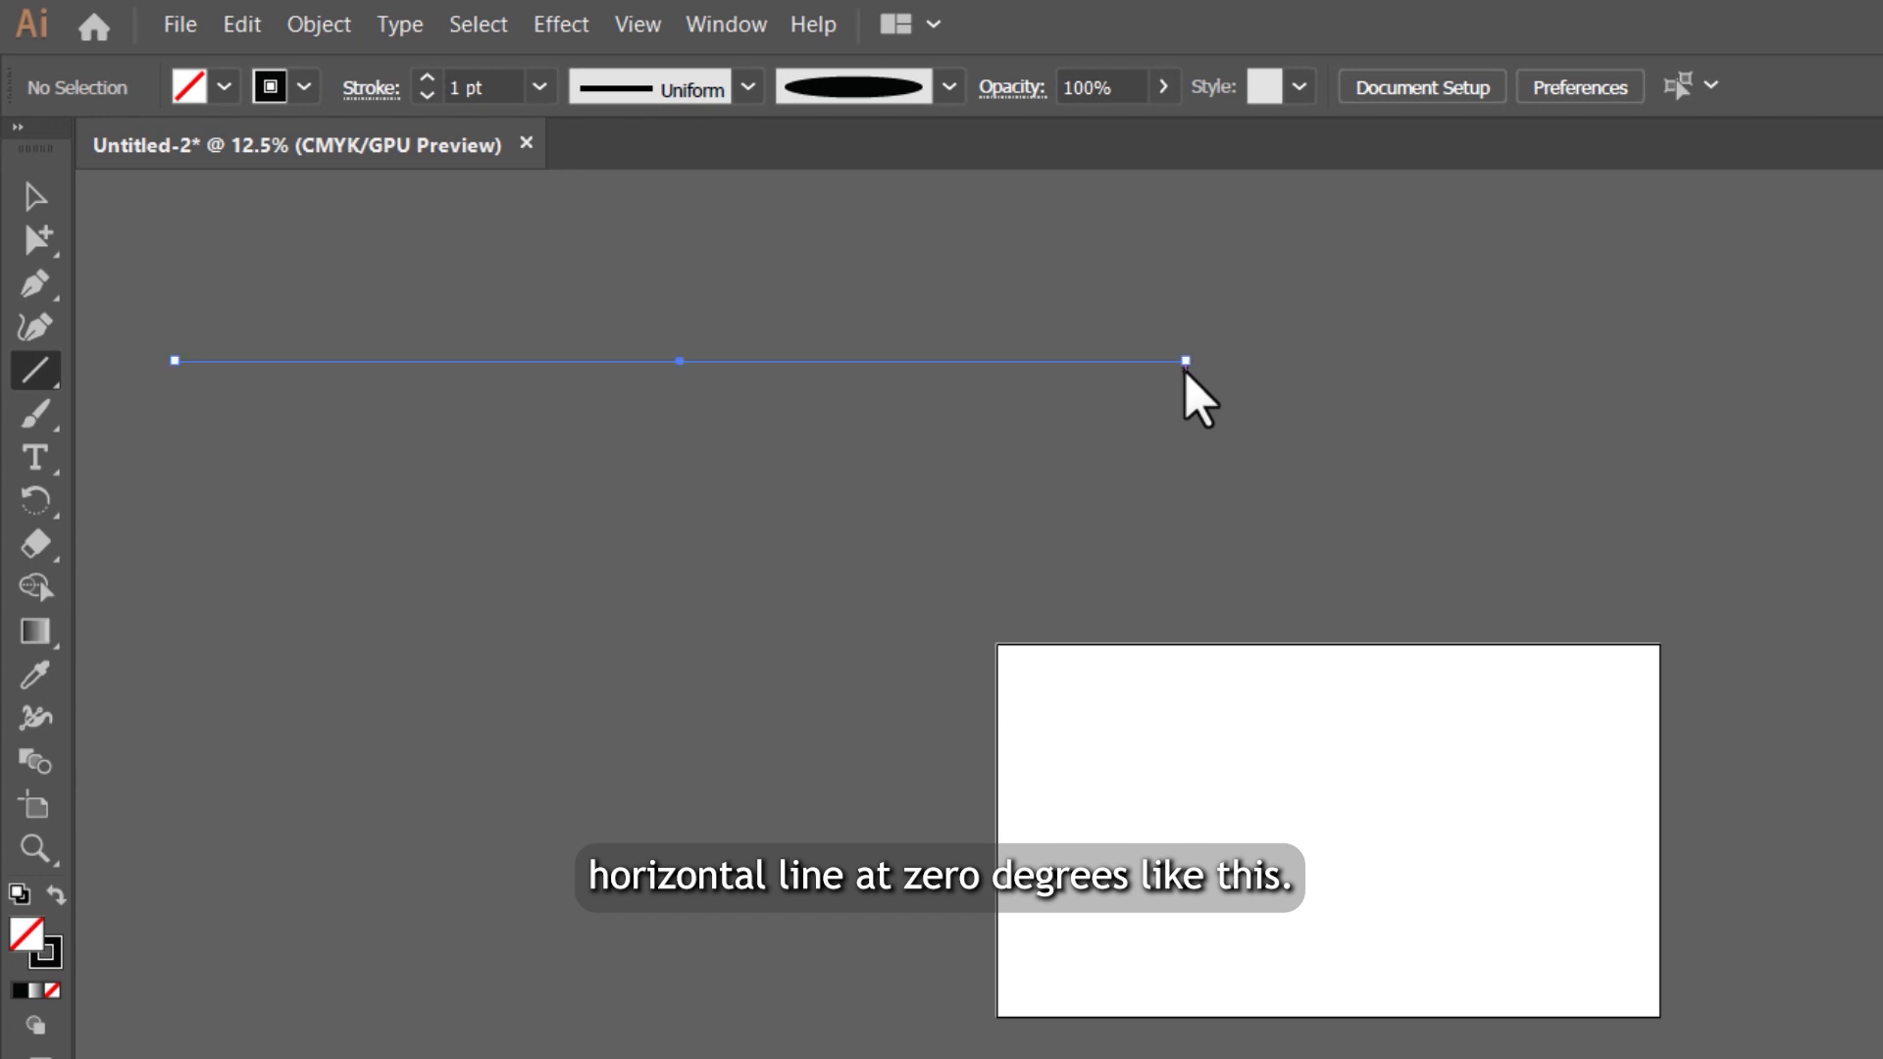
Step: Give the line a 3 pt stroke and apply Width Profile 1, which tapers both ends
click(538, 88)
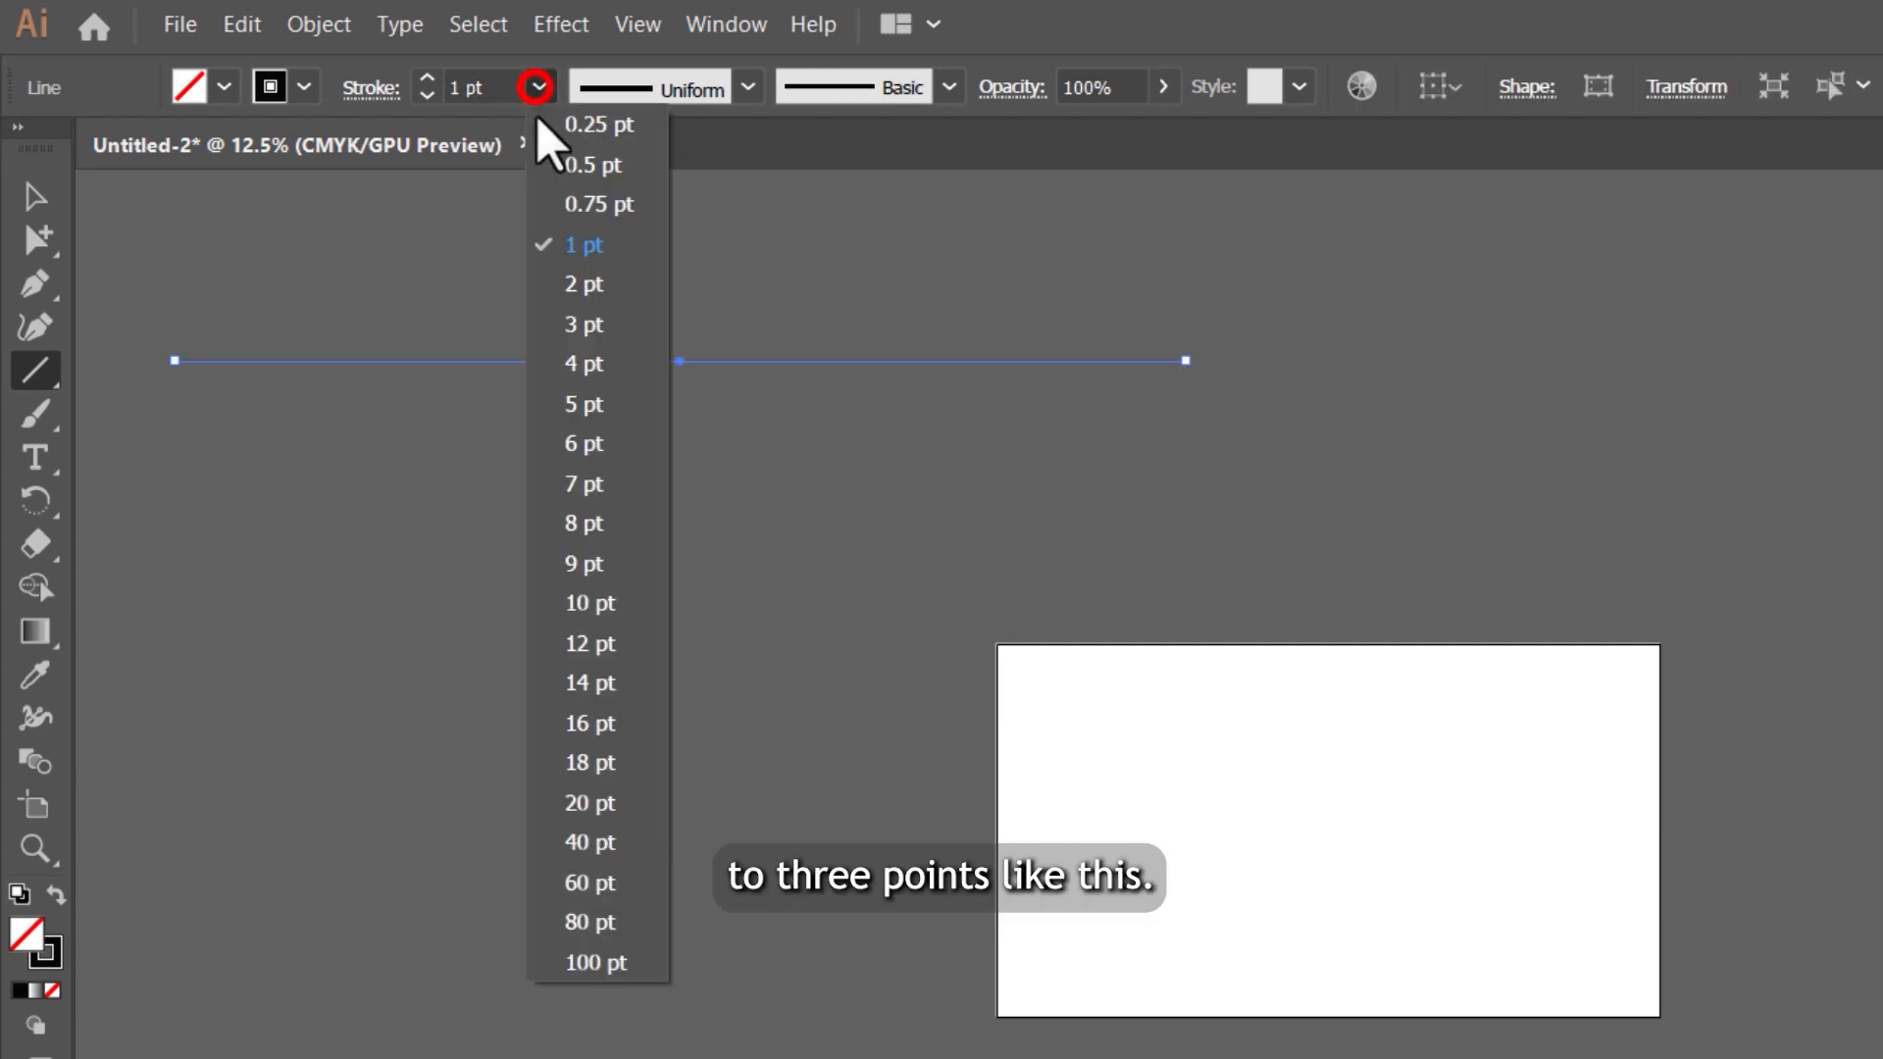
click(609, 324)
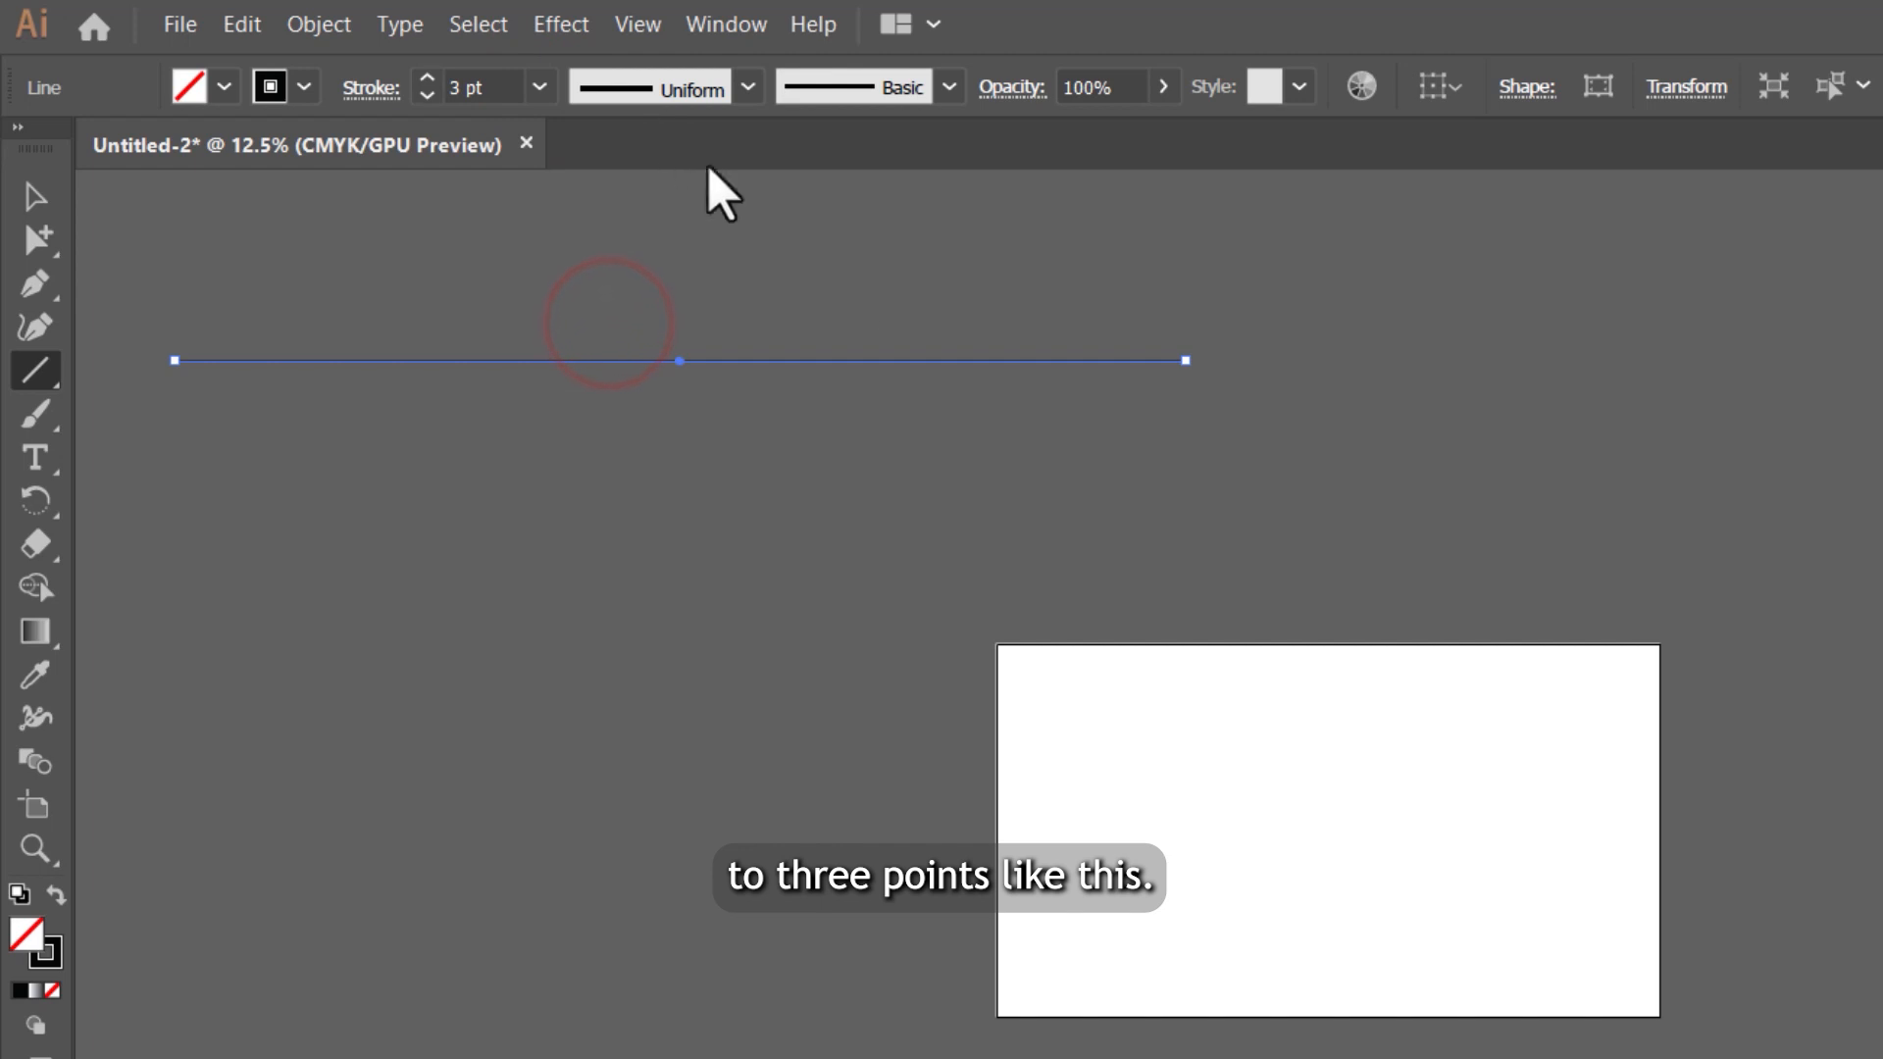
click(675, 89)
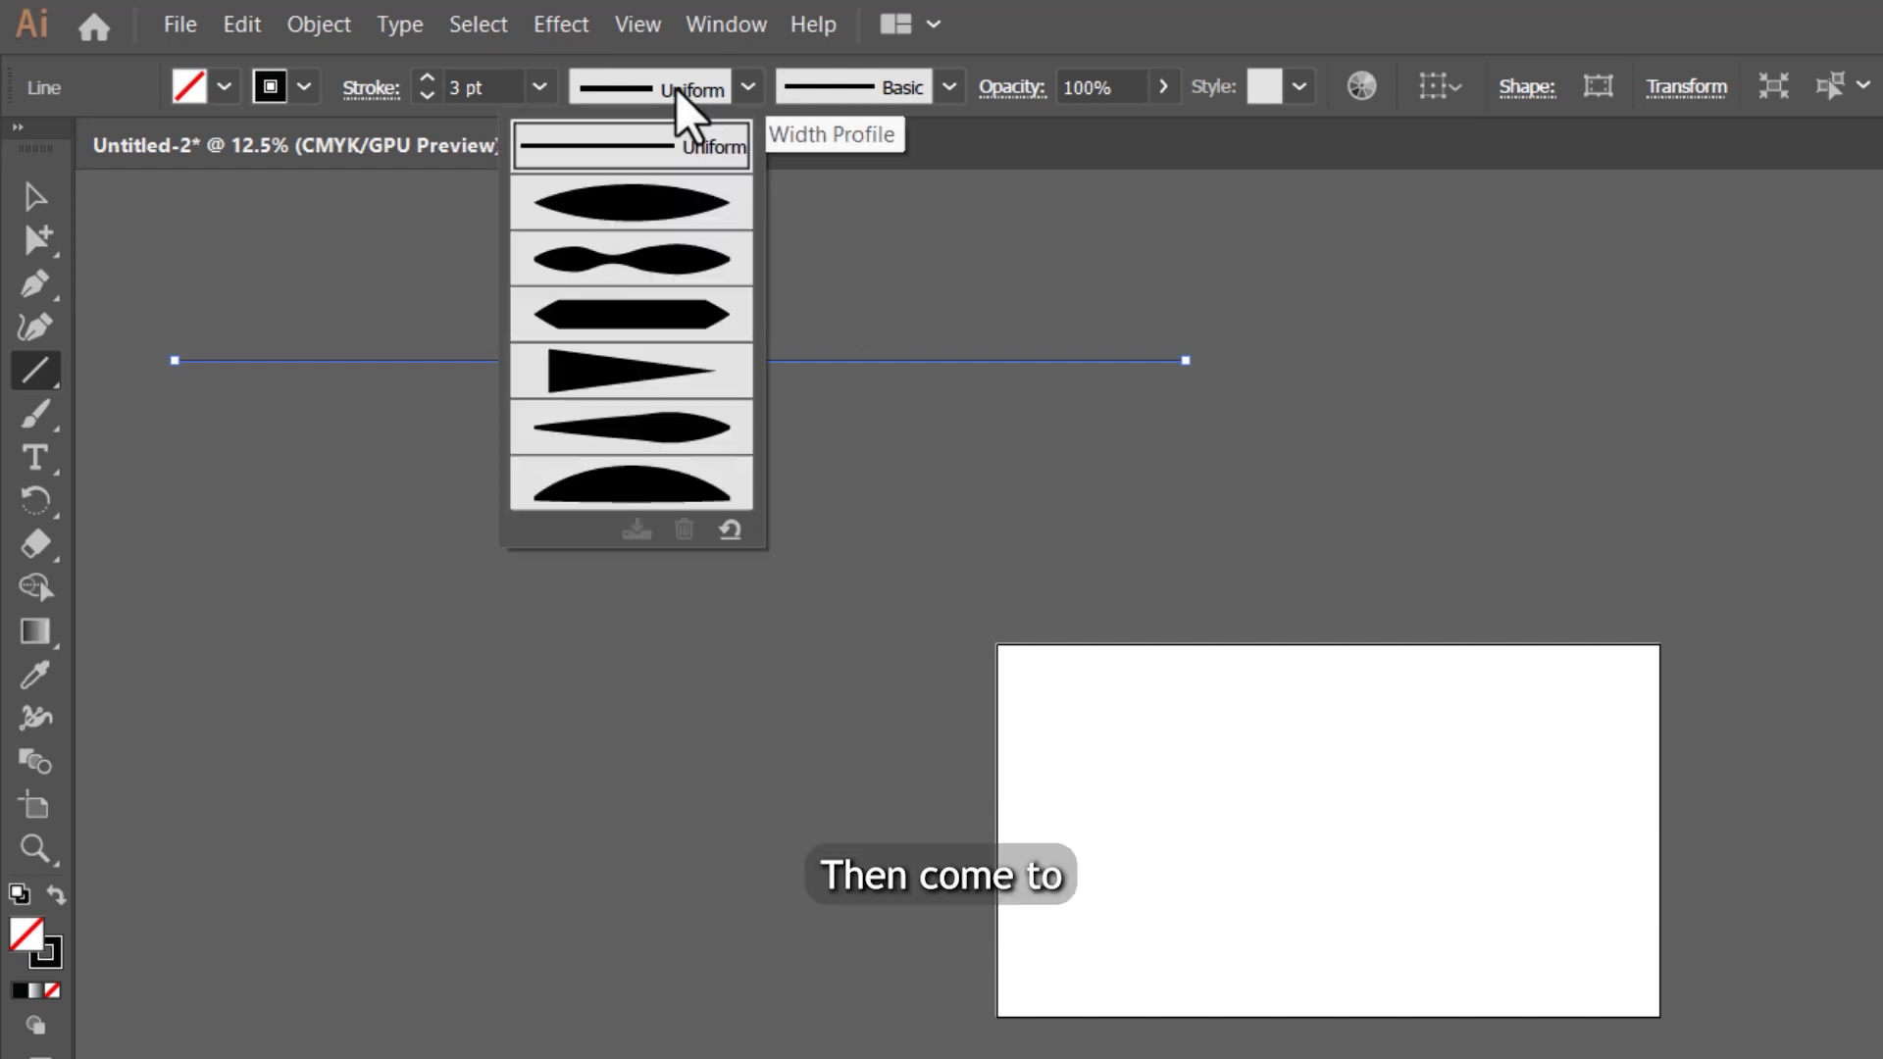
click(670, 203)
Step: Create an art brush from the tapered line, with left-to-right direction, Stretch to Fit Stroke Length and colorization method None
click(862, 84)
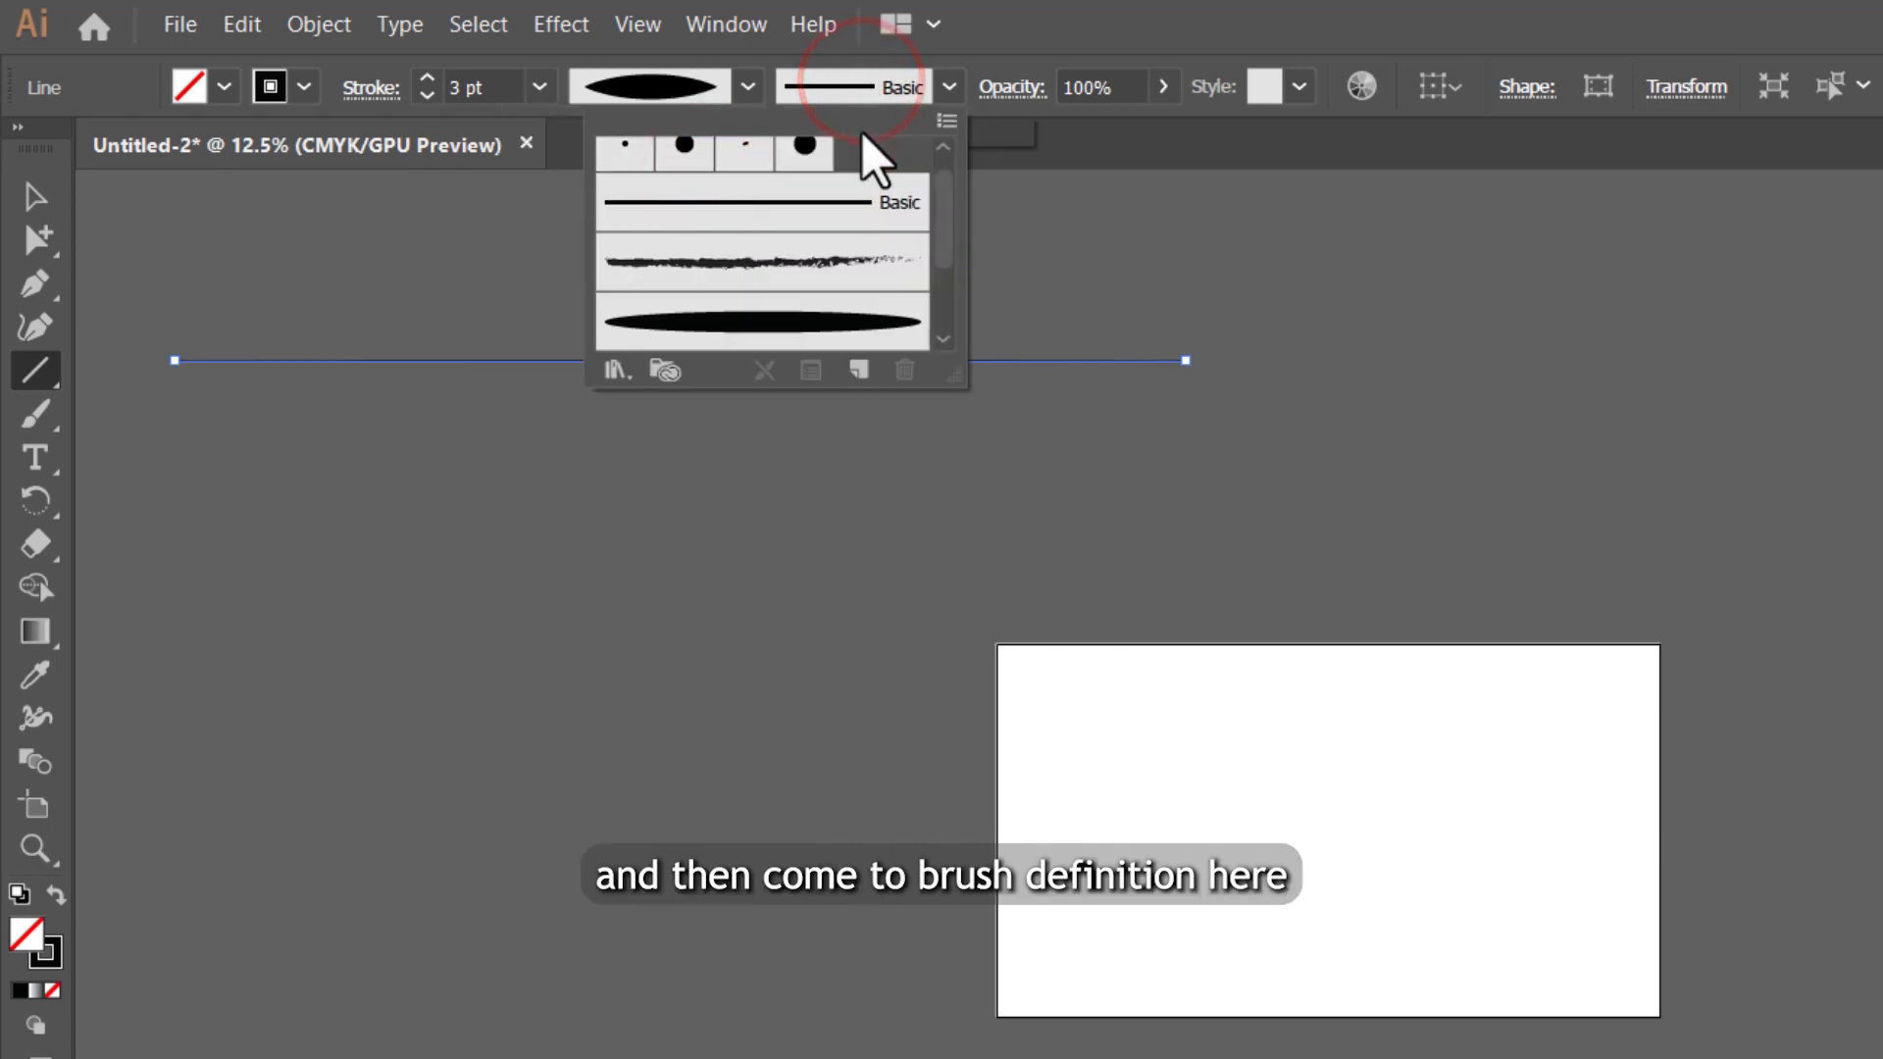
click(860, 370)
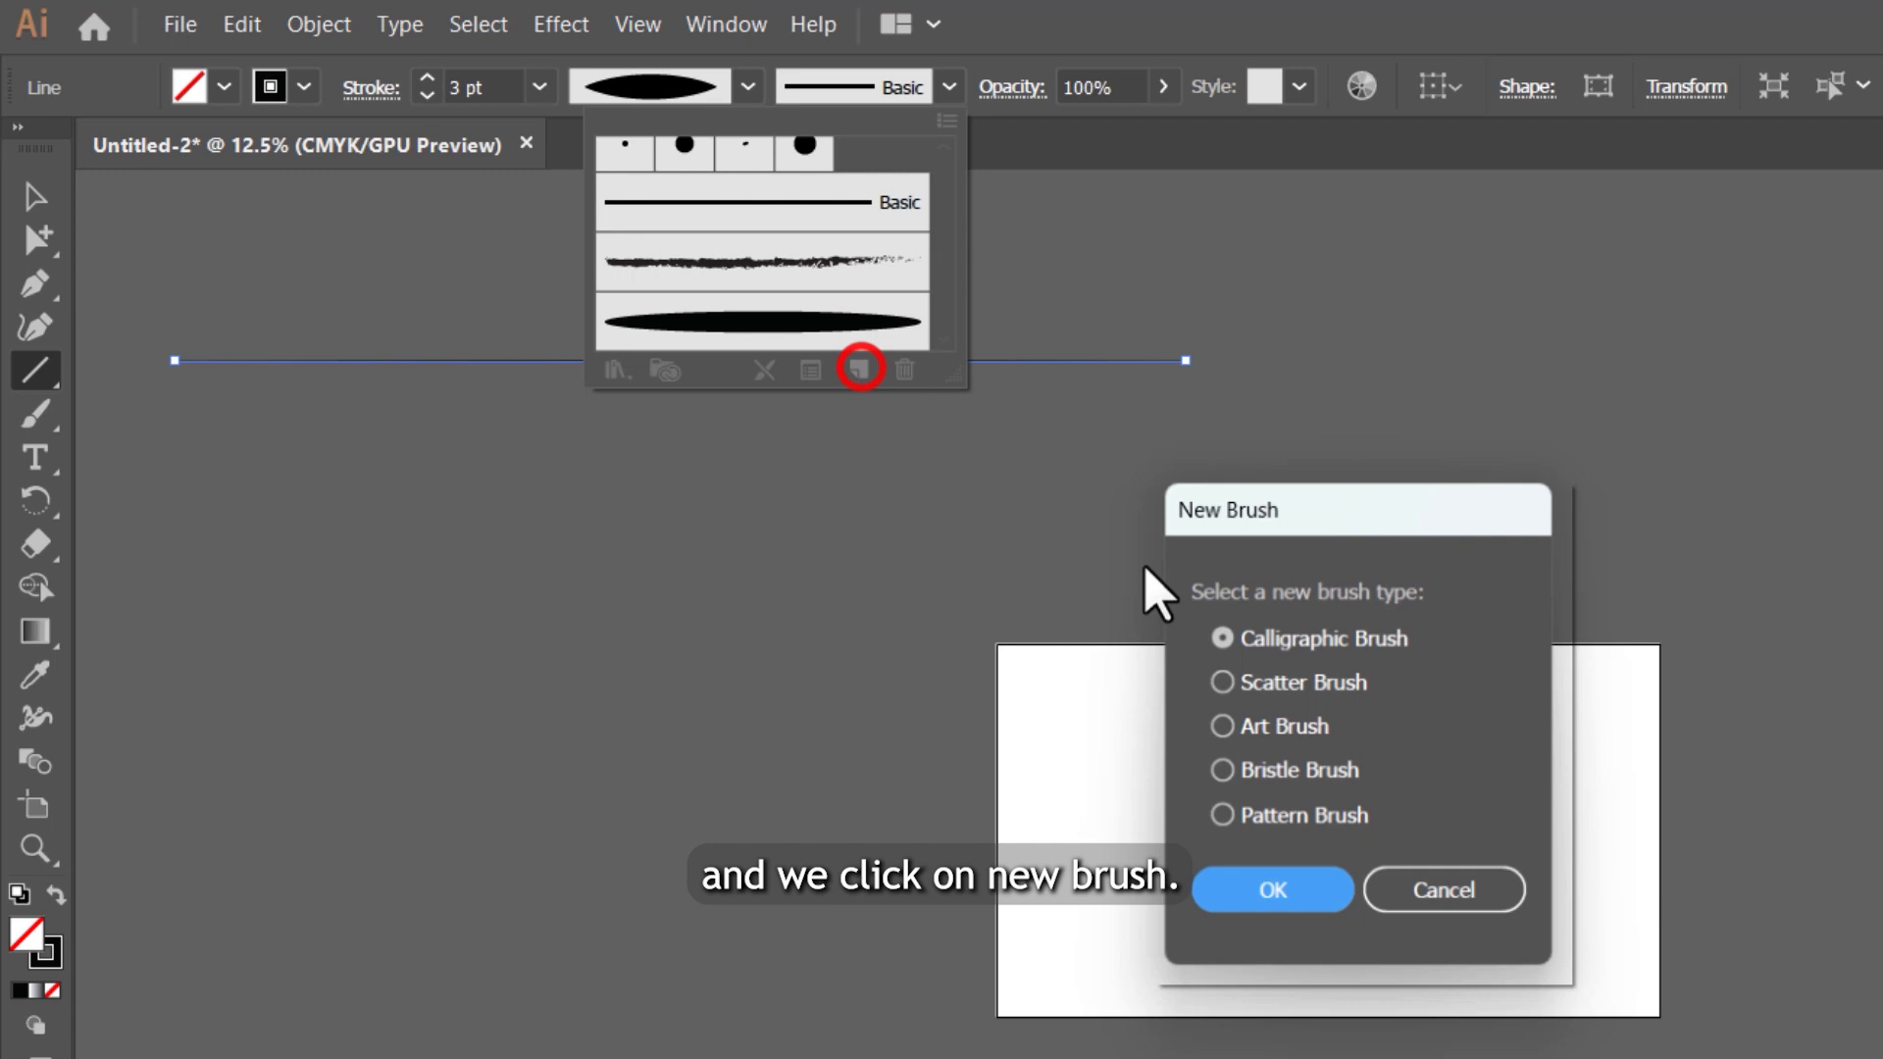
click(1305, 728)
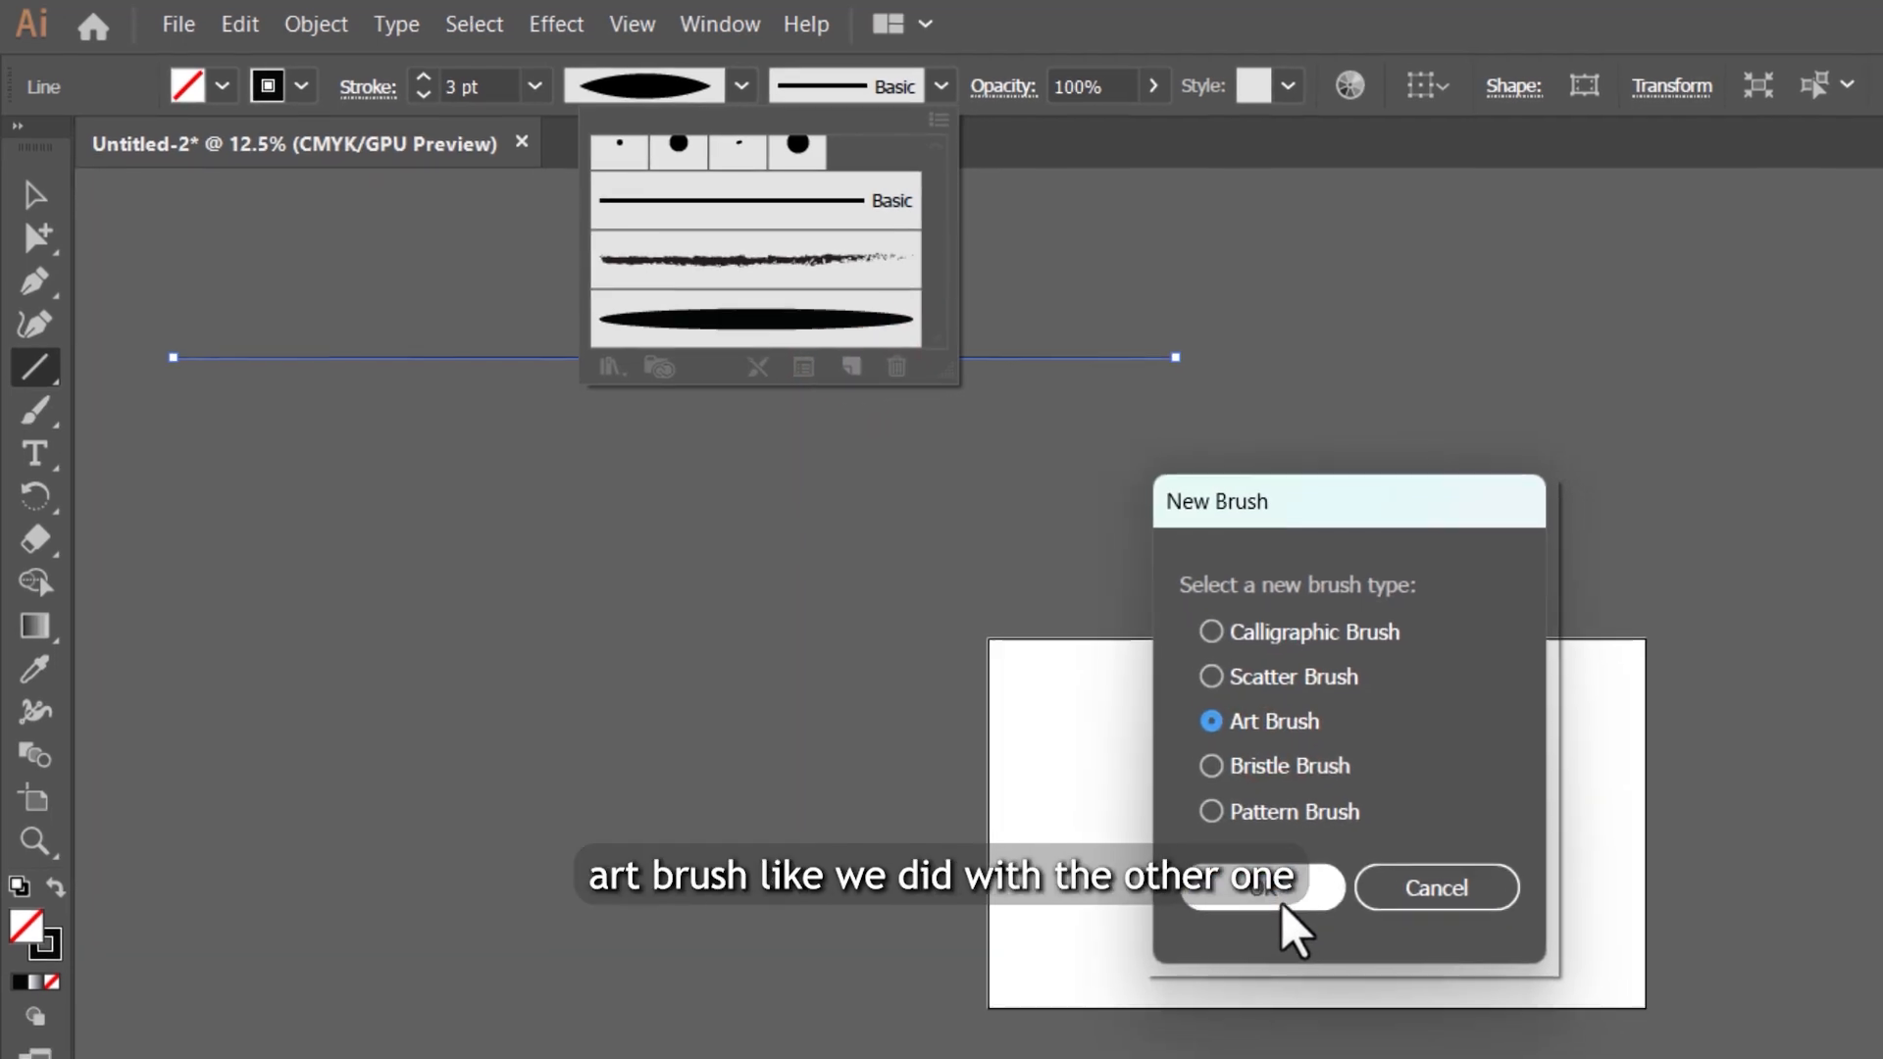
click(1280, 884)
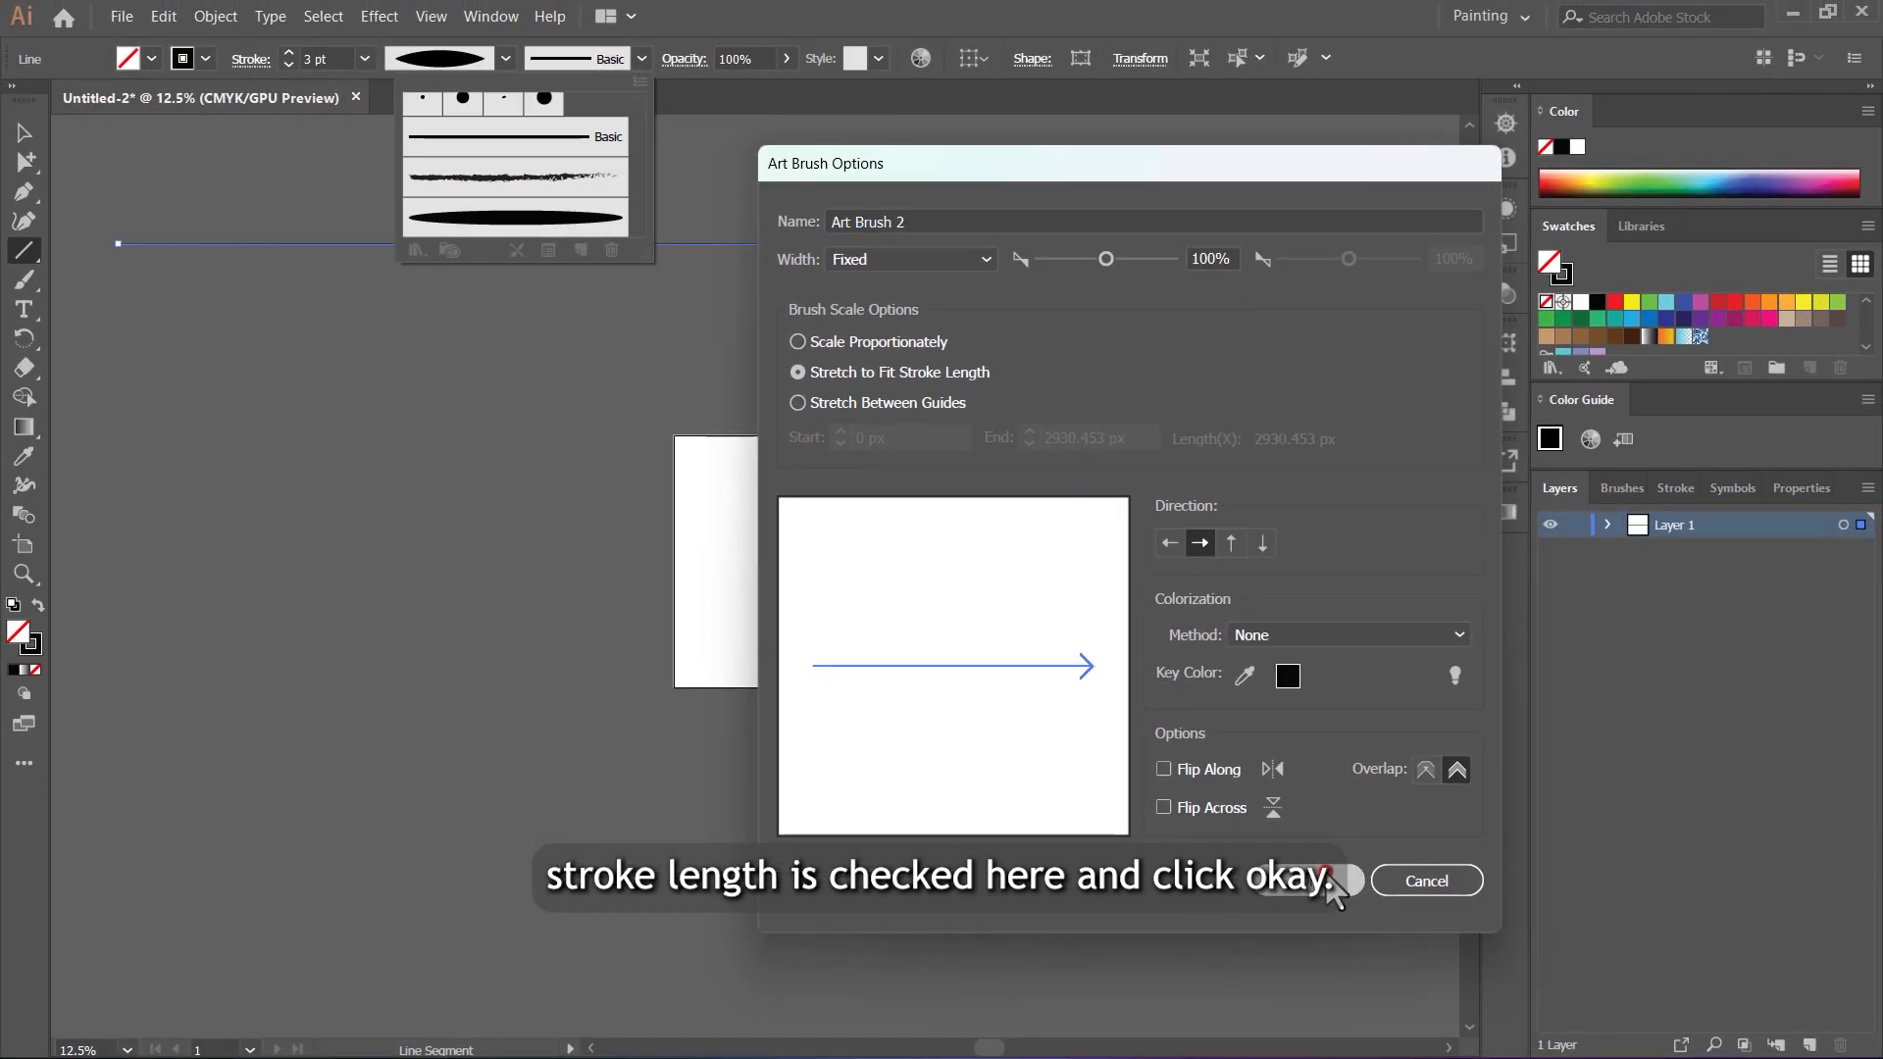
click(1246, 913)
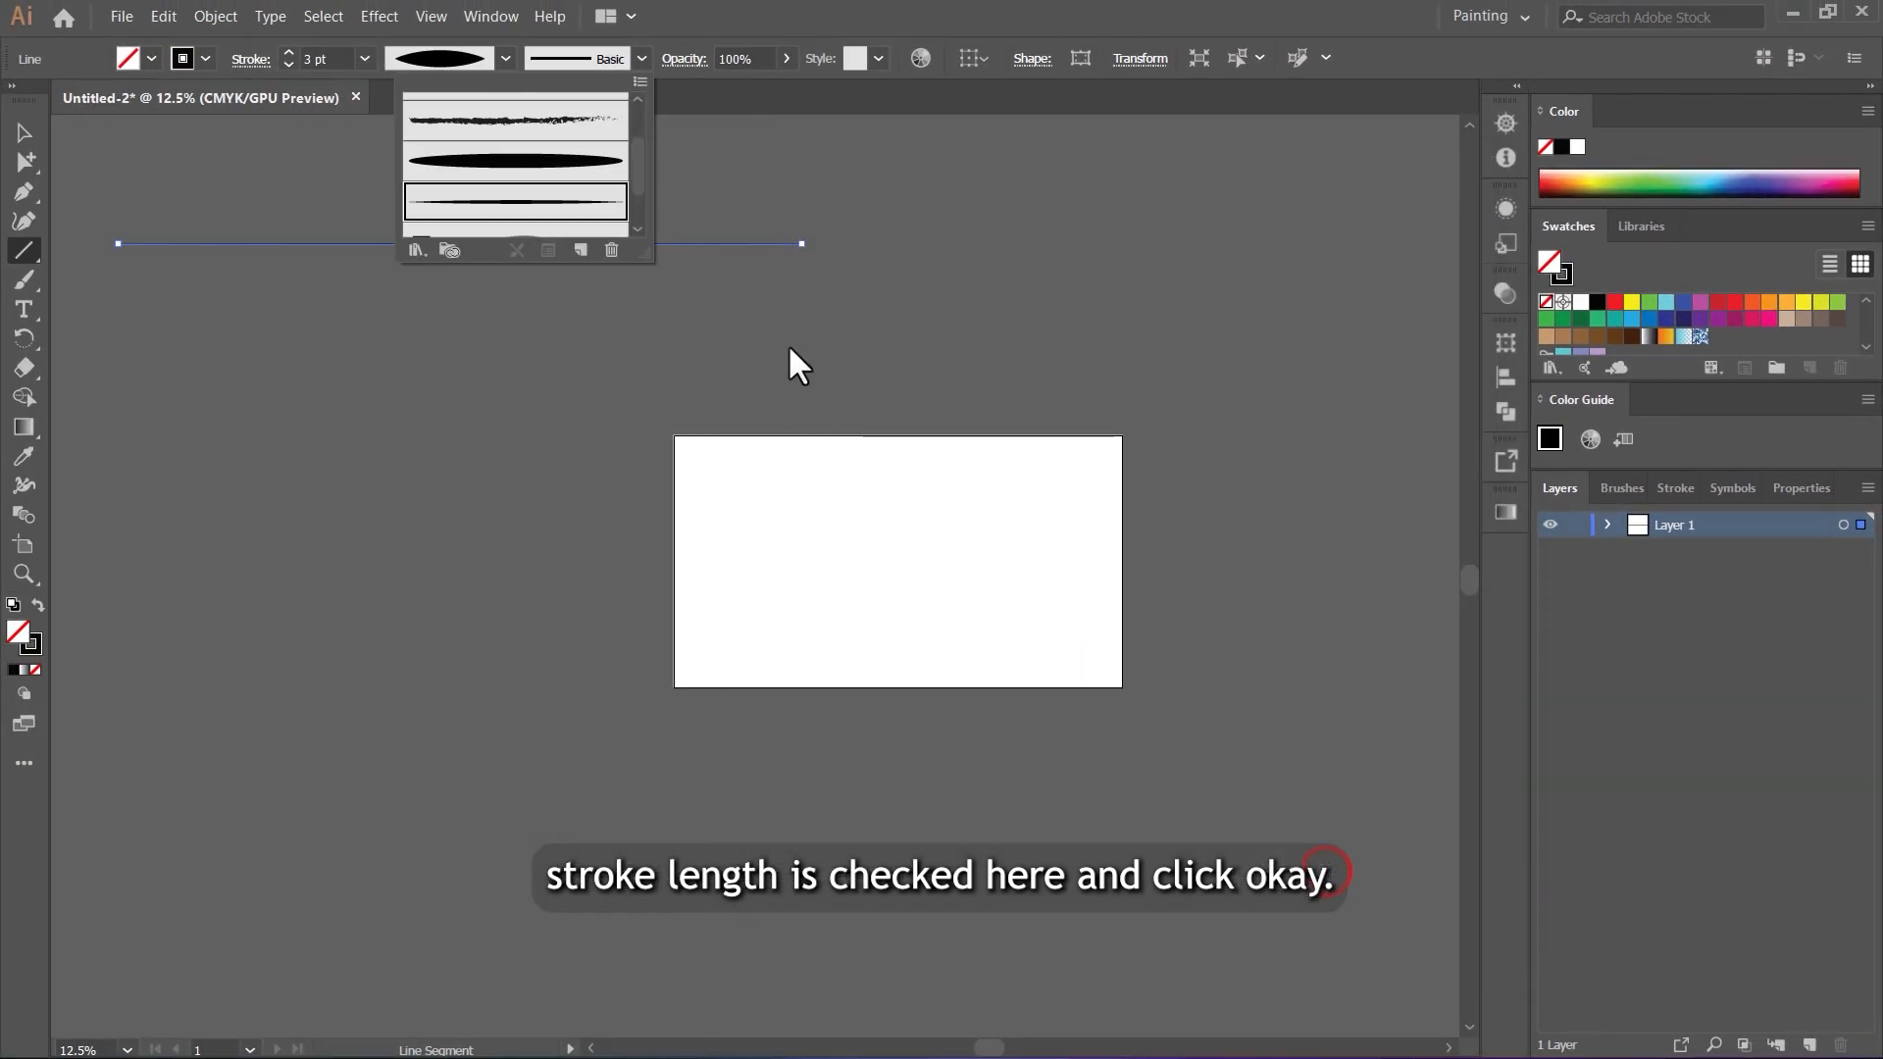
Step: Paint several curved test strokes above the artboard with the Paintbrush and the new brush, and inspect their tapered ends
double_click(25, 278)
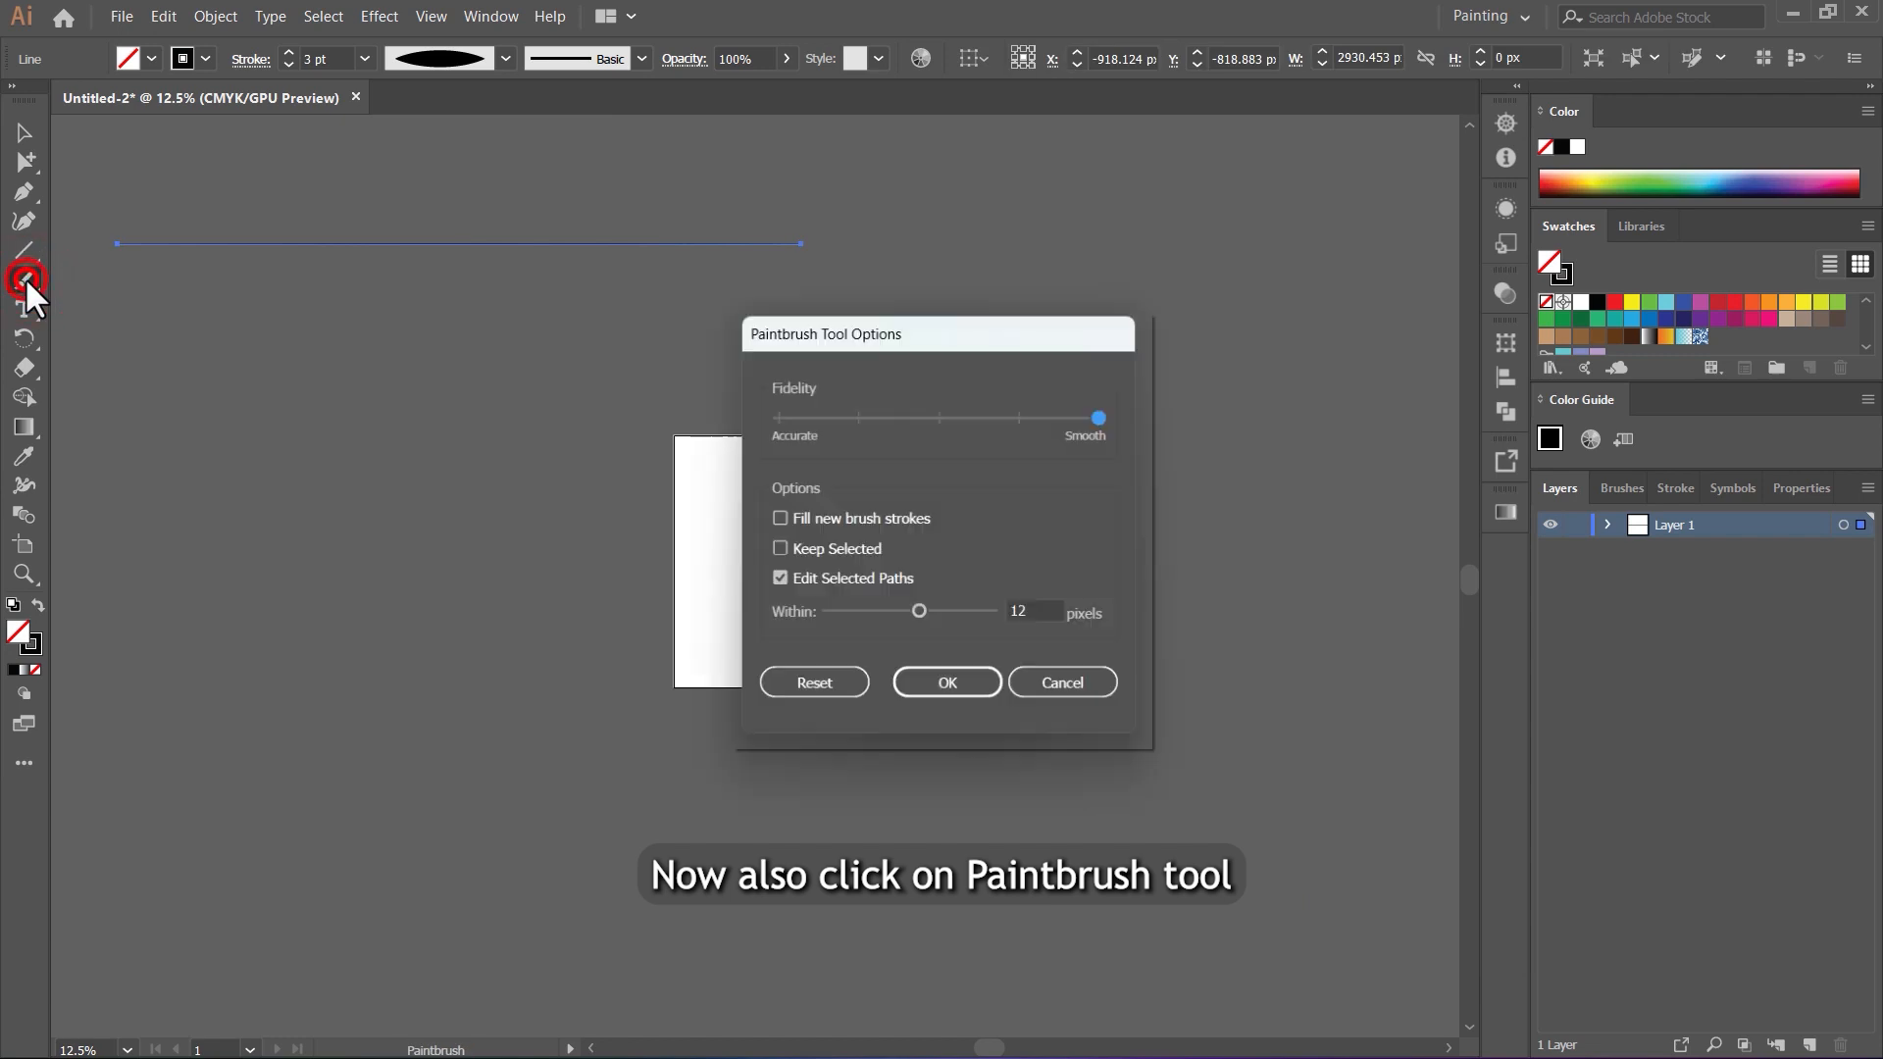
click(1059, 687)
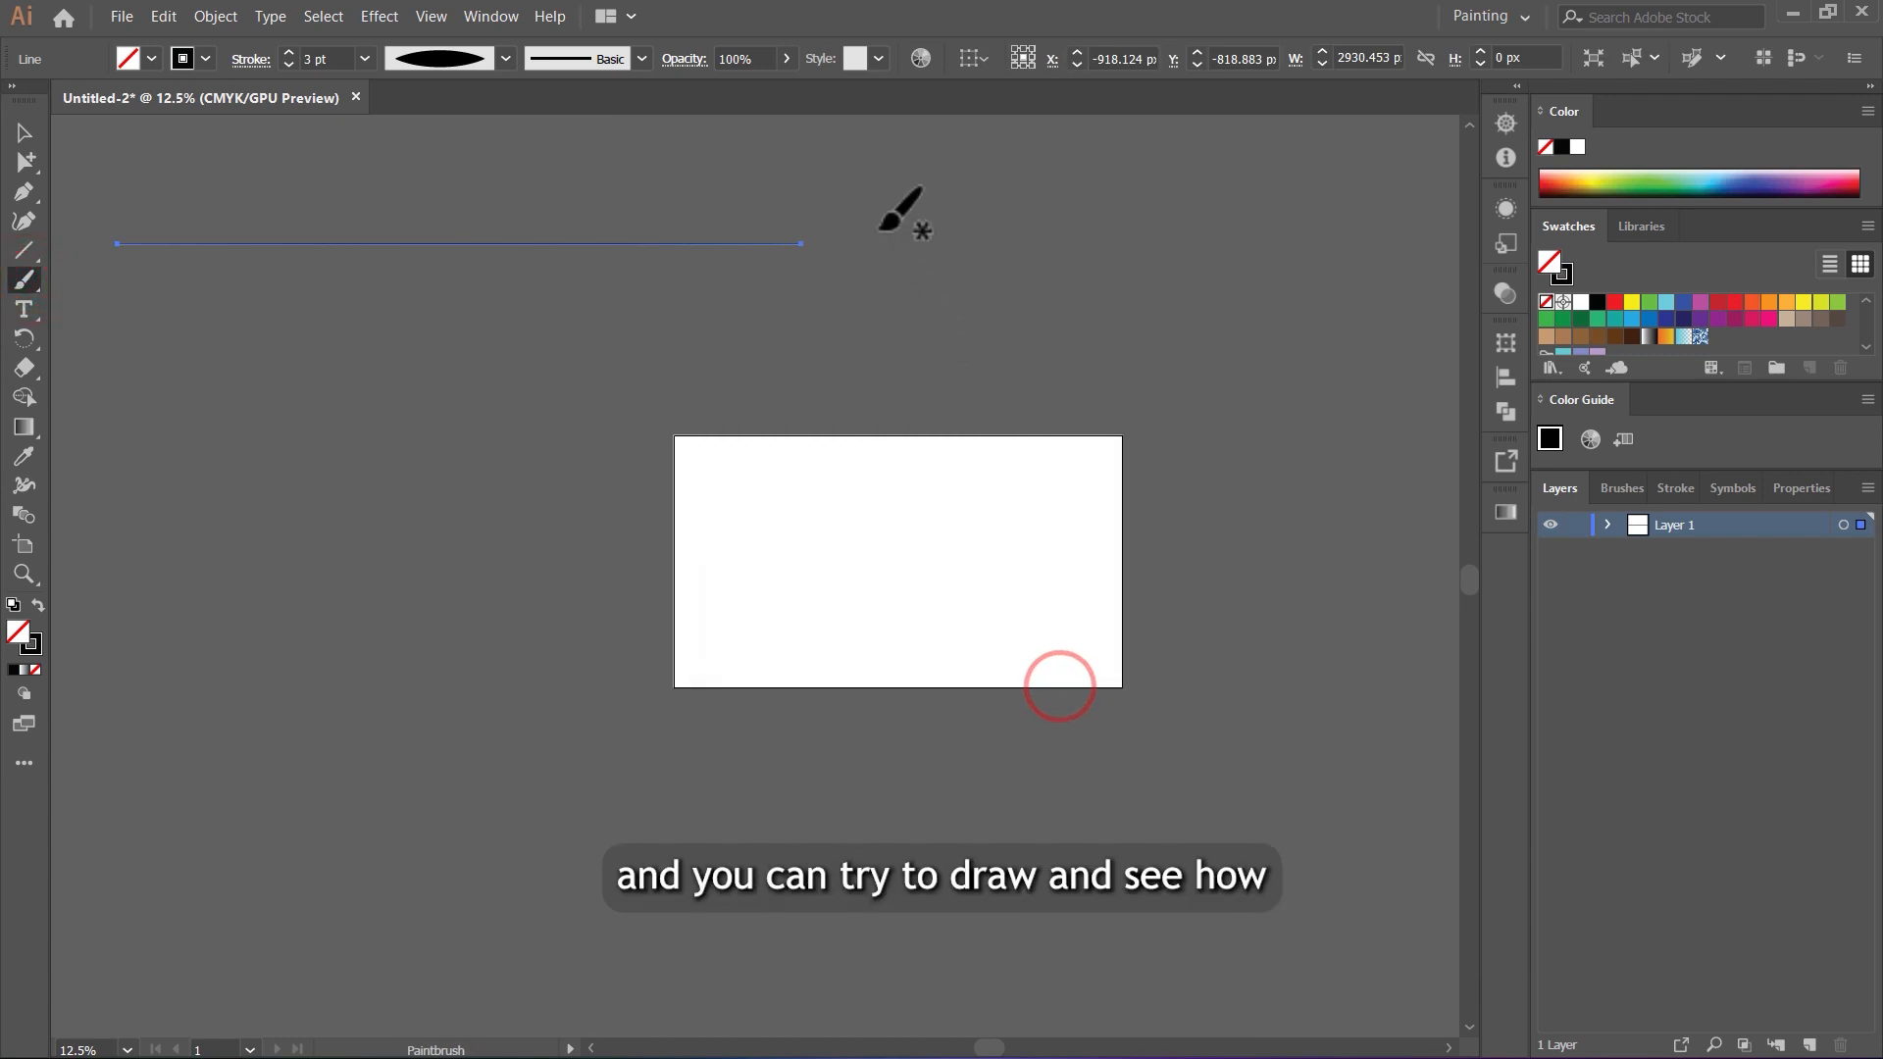
mouse_move(868, 218)
mouse_down()
mouse_move(910, 273)
mouse_move(1104, 223)
mouse_move(1219, 223)
mouse_up()
drag(1128, 262, 1259, 307)
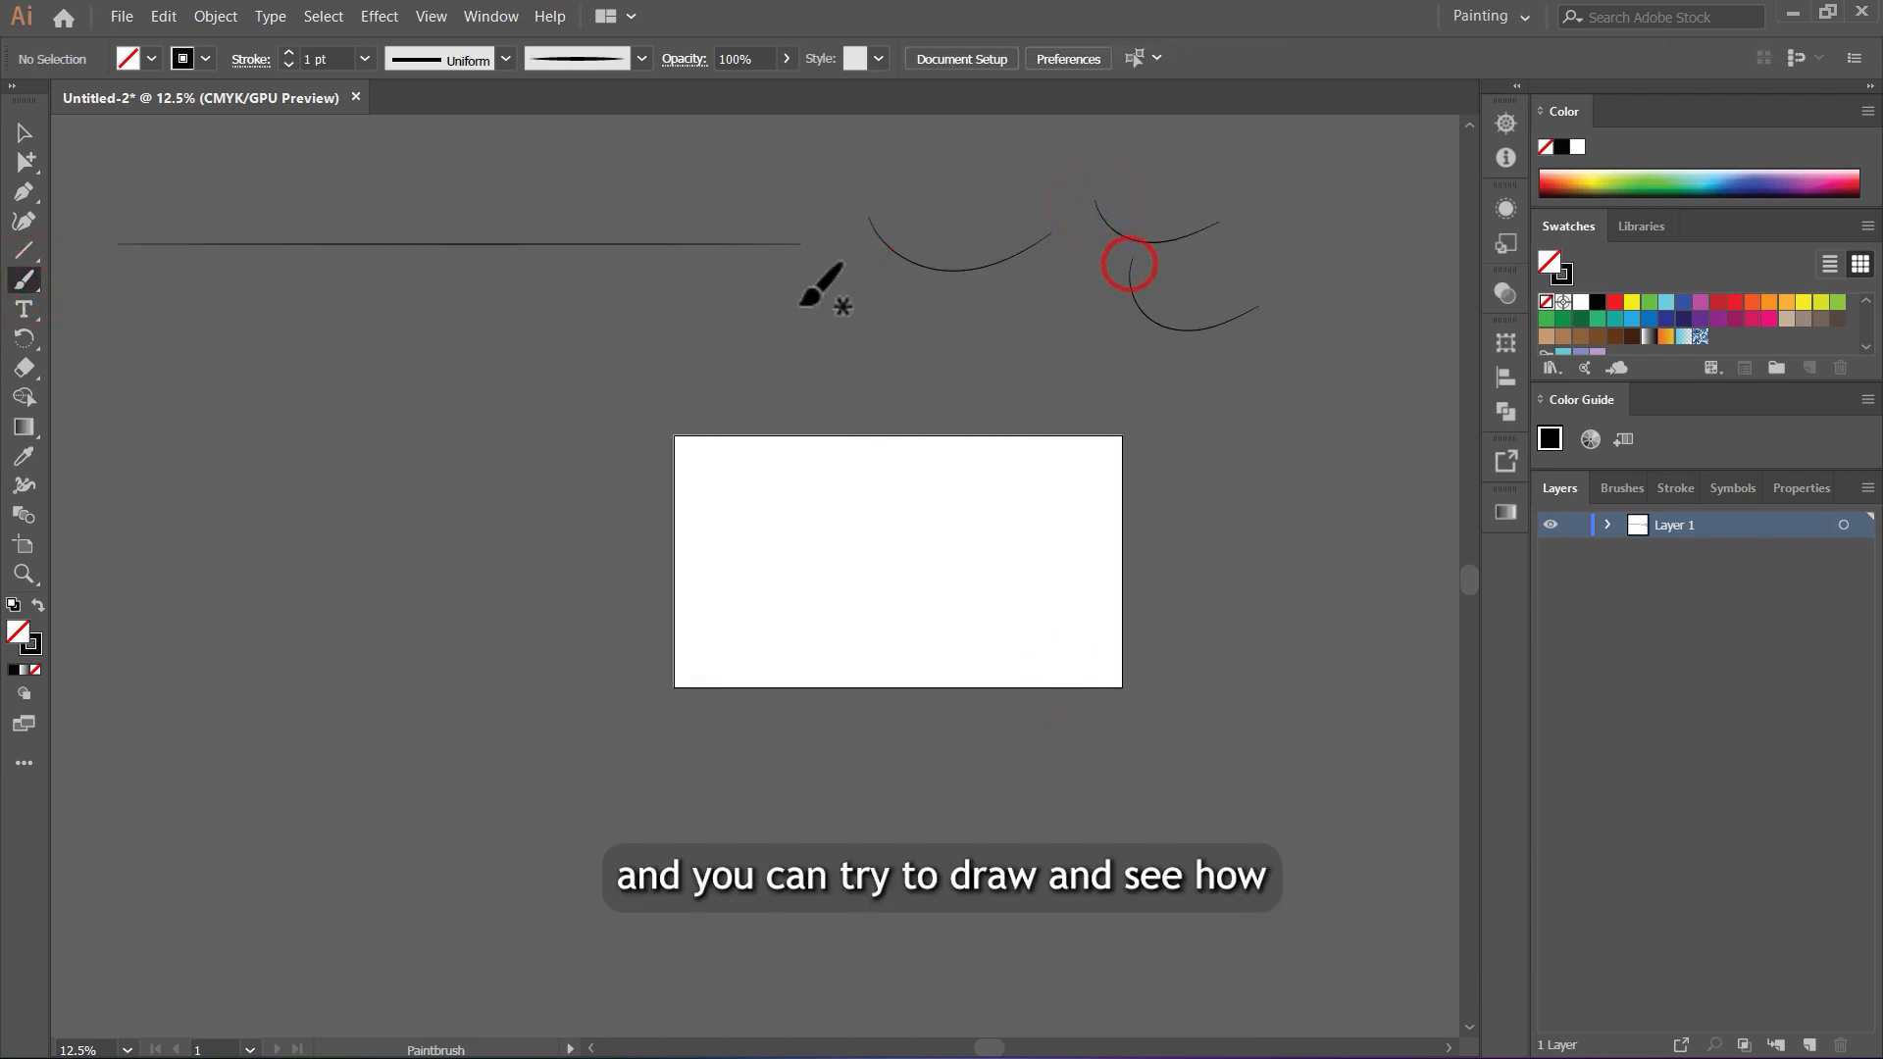
drag(745, 292, 966, 292)
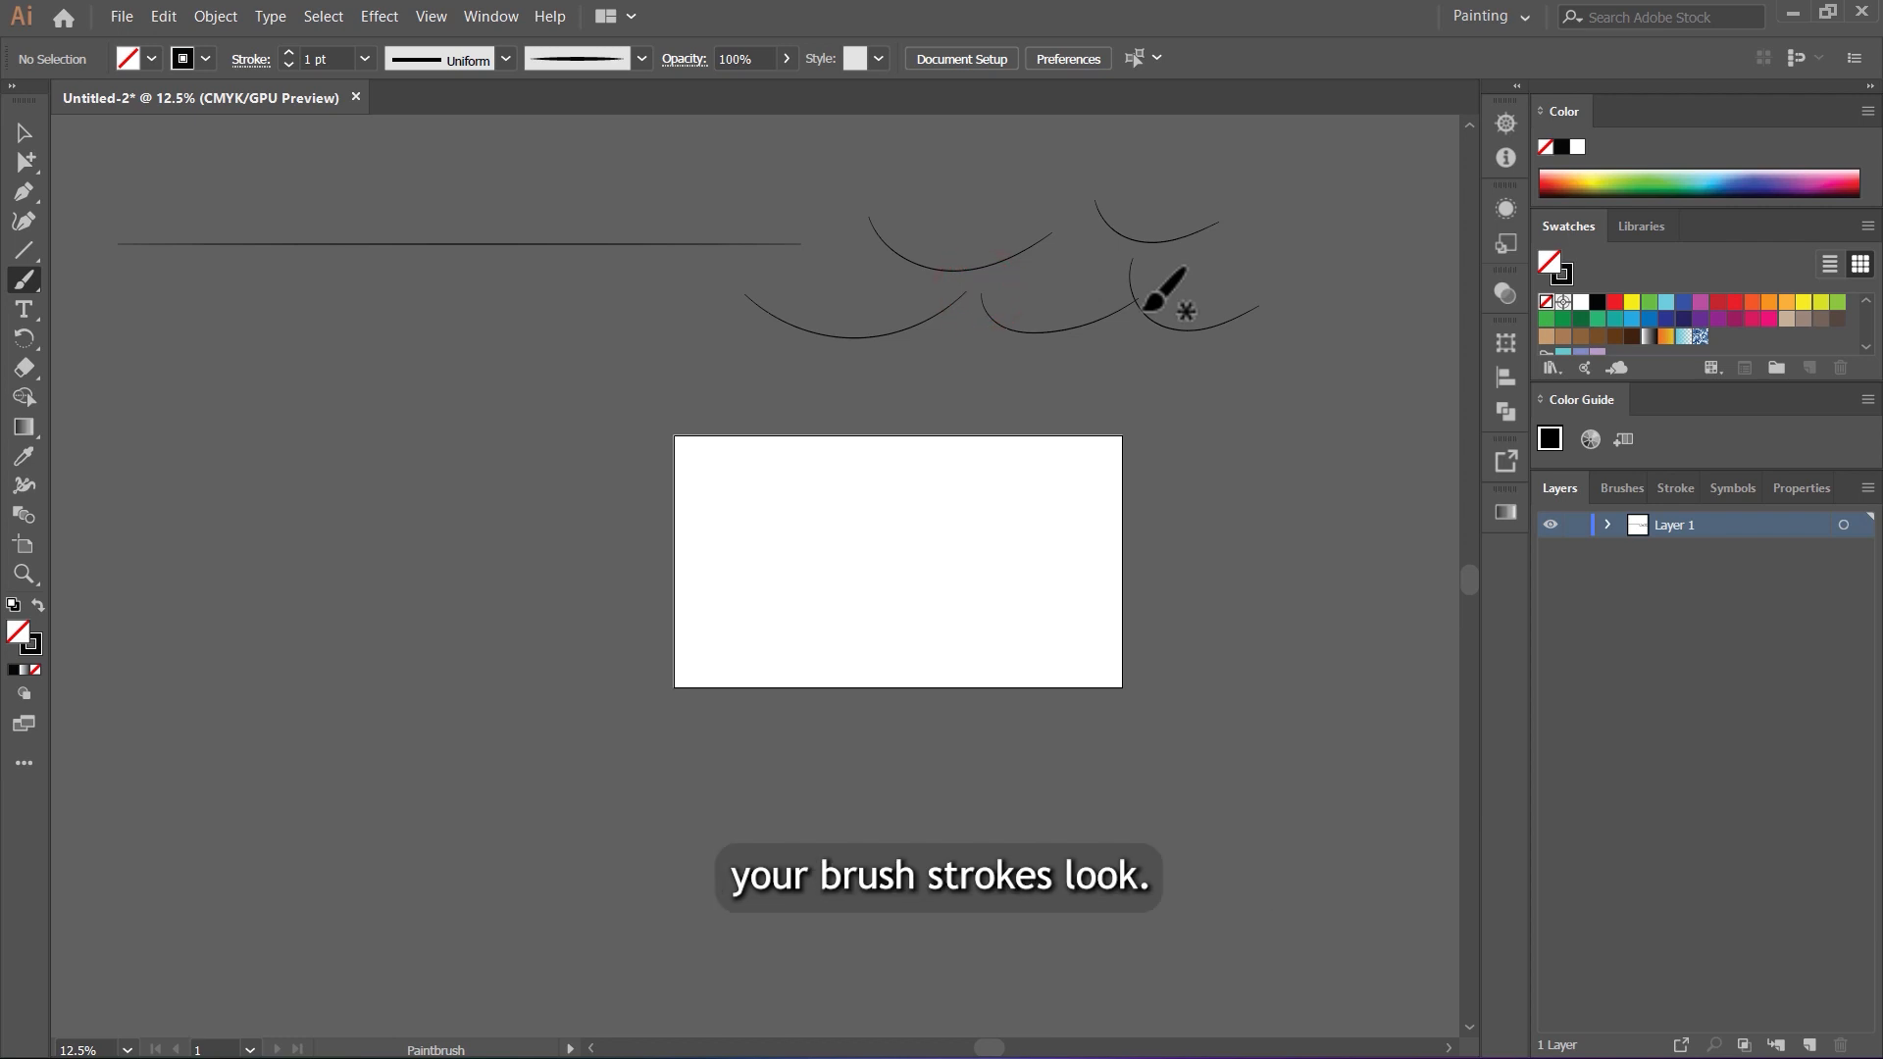
scroll(1146, 306, up, 4)
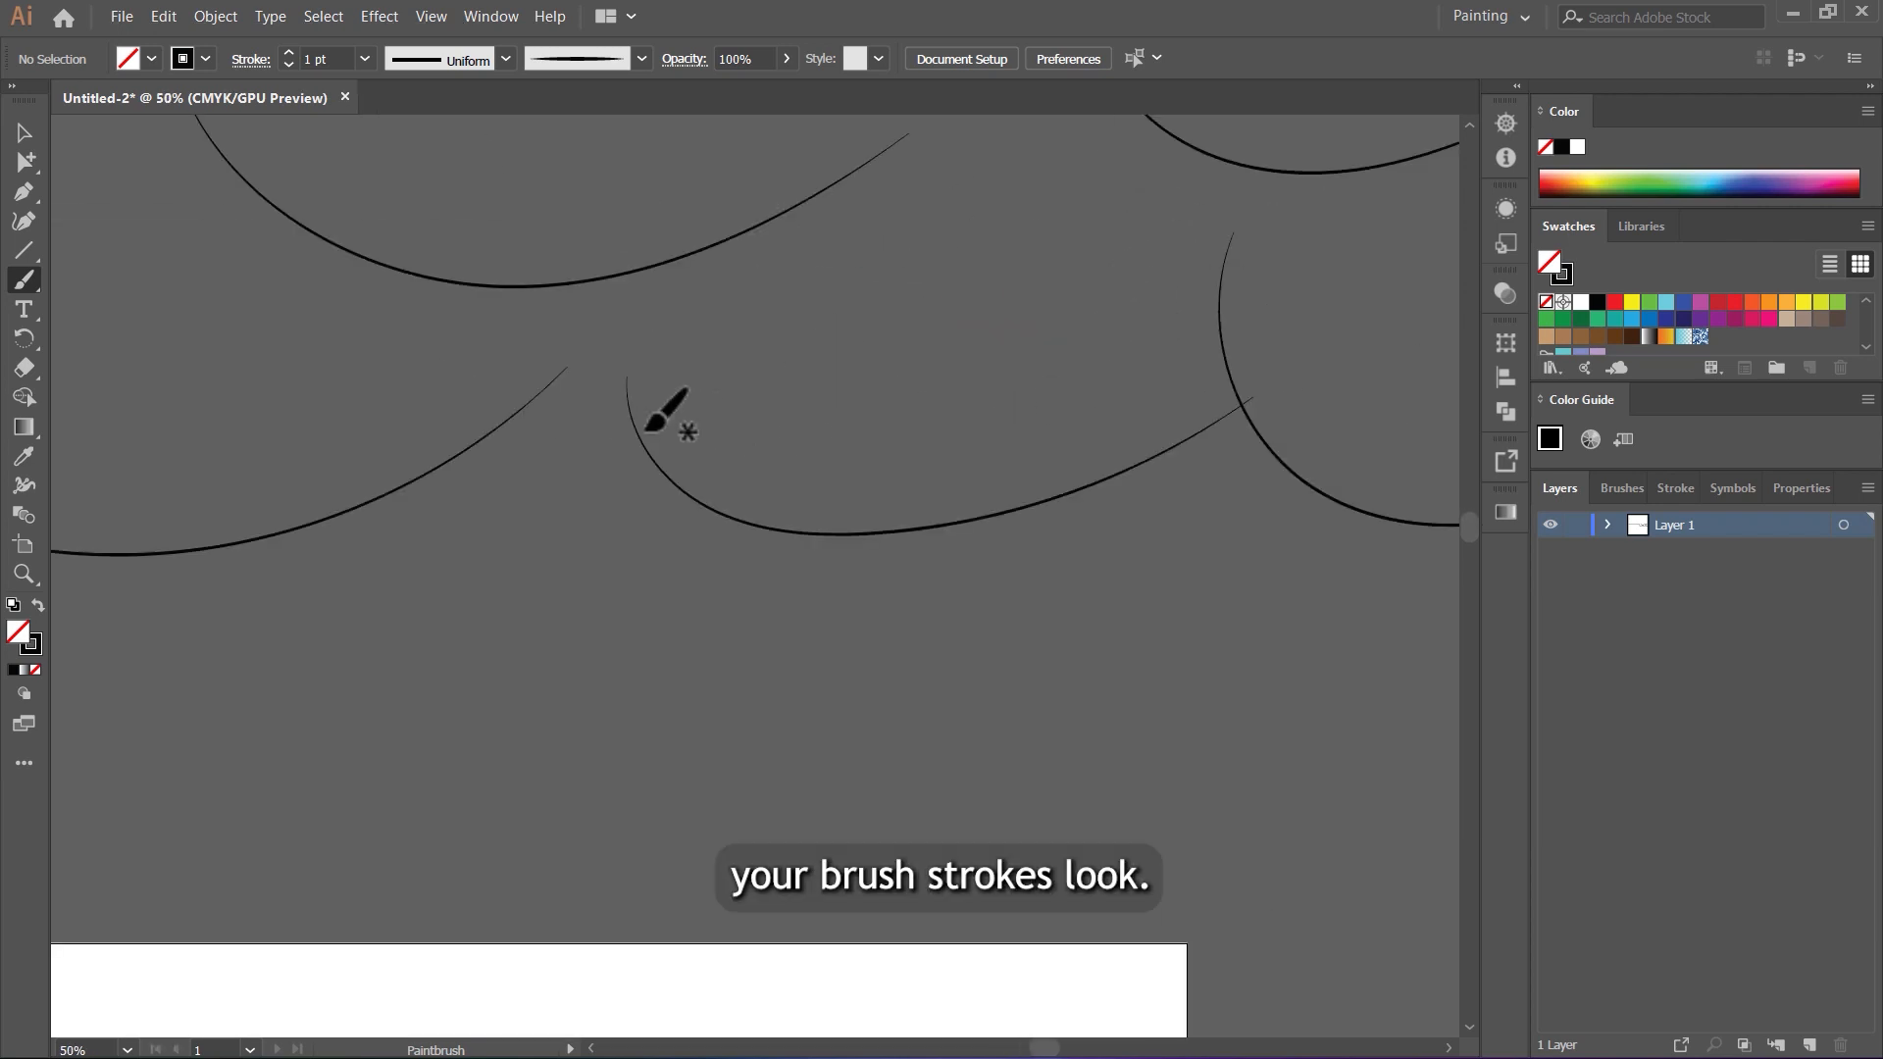
scroll(647, 428, up, 3)
scroll(522, 386, down, 3)
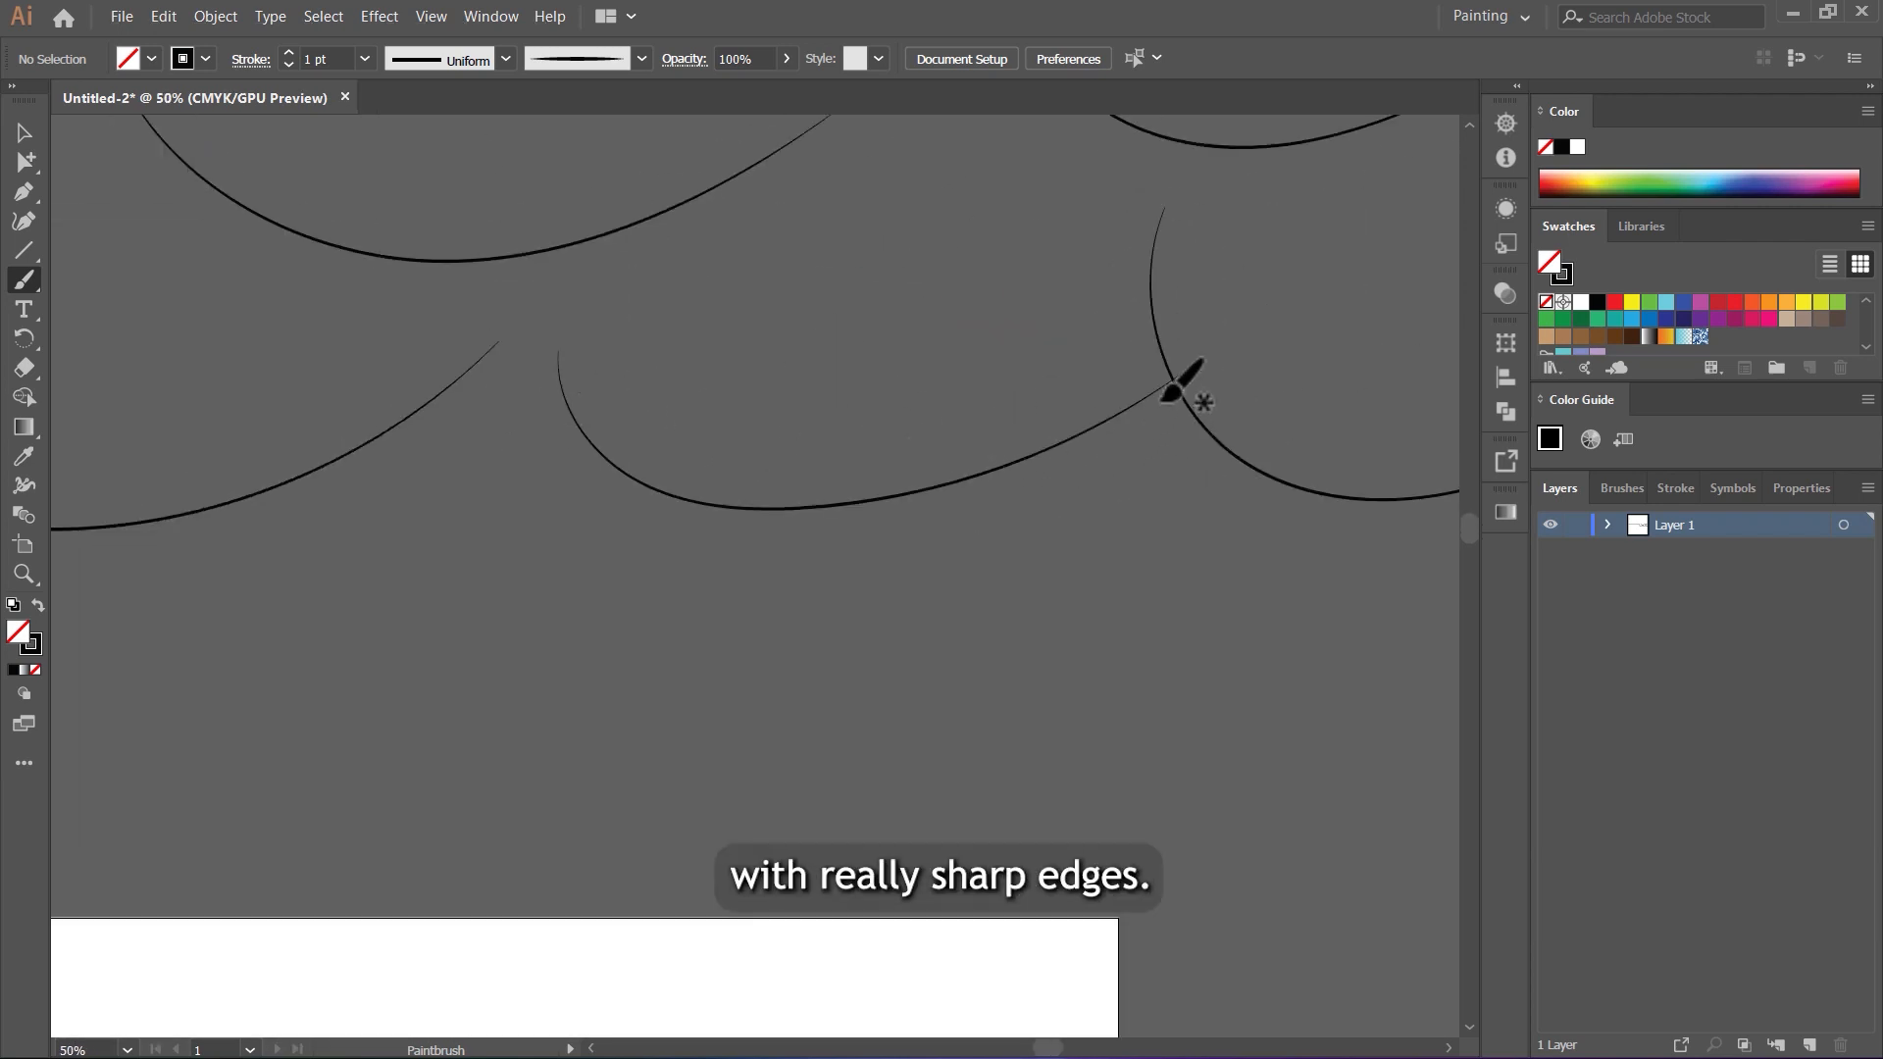
scroll(1169, 395, up, 5)
scroll(1223, 322, down, 5)
Step: Delete the line and all test strokes, and paint an almond-shaped eye outline on the artboard with the Paintbrush
key(v)
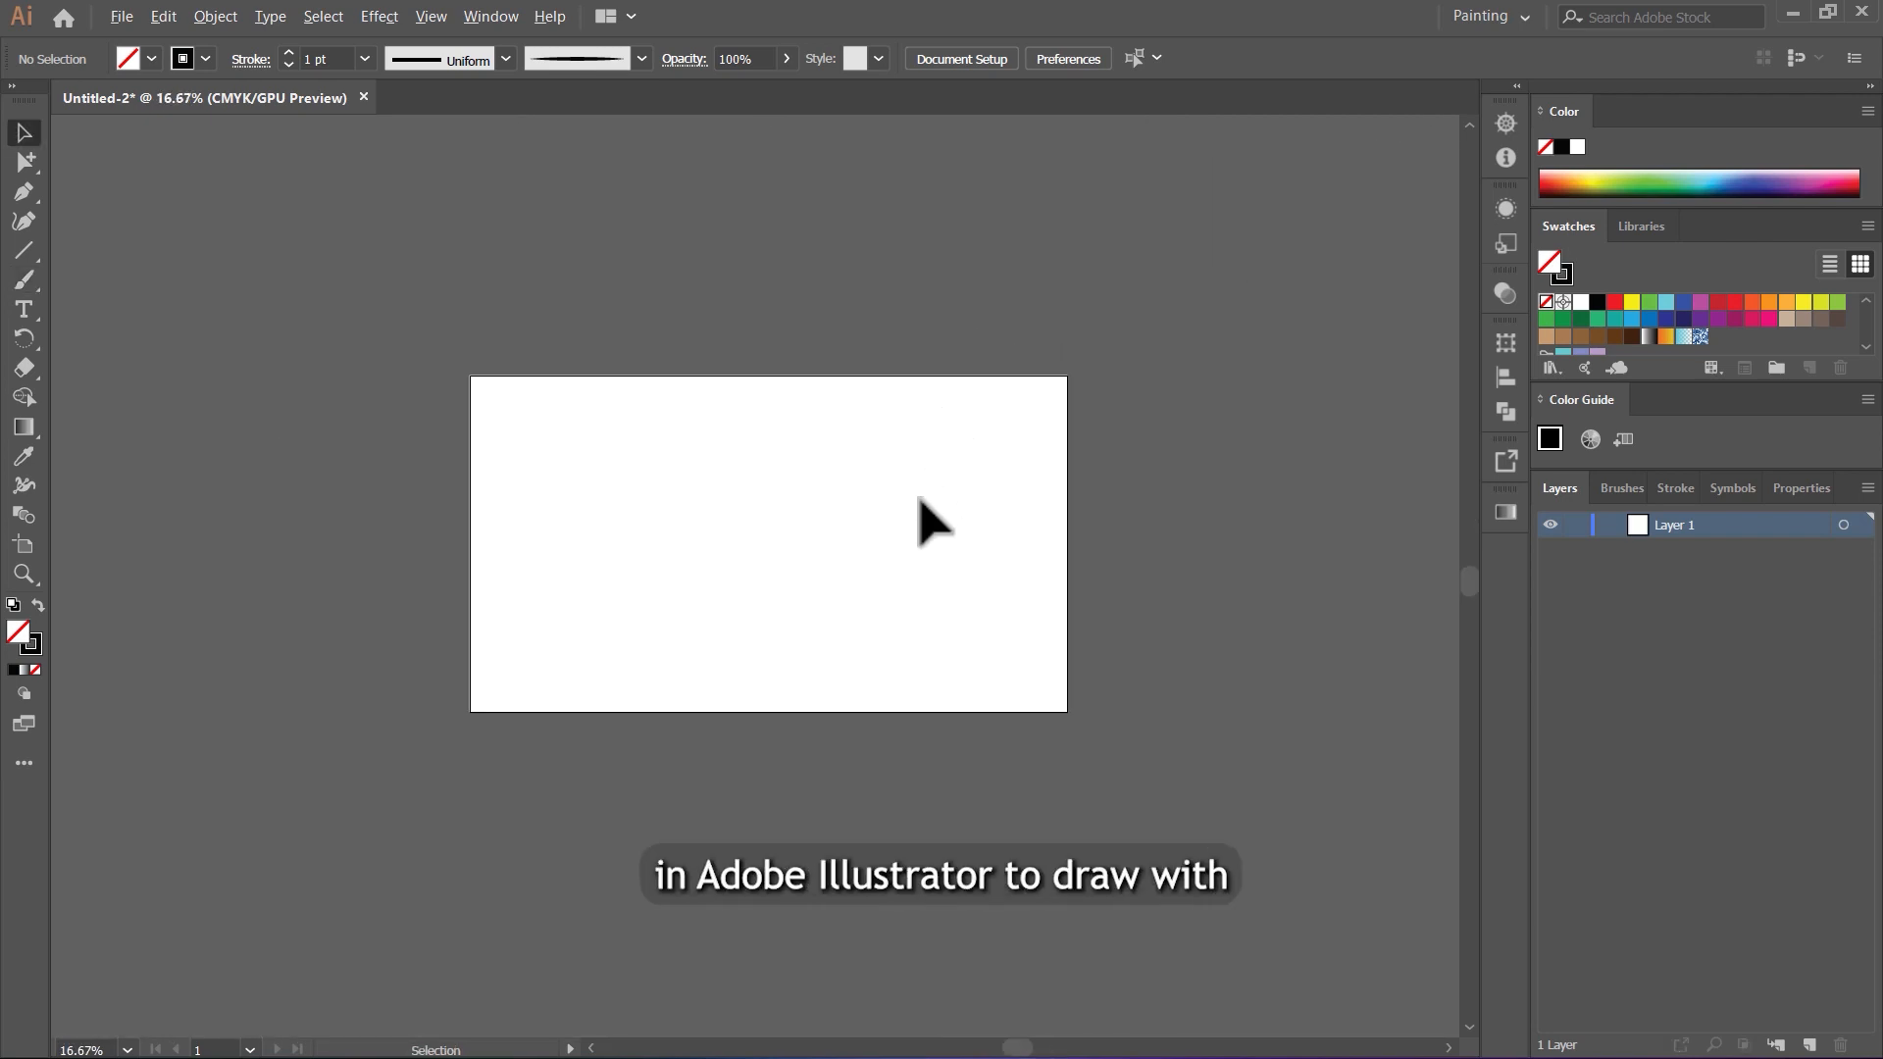
scroll(920, 499, up, 3)
key(b)
scroll(827, 471, down, 1)
scroll(1004, 301, down, 2)
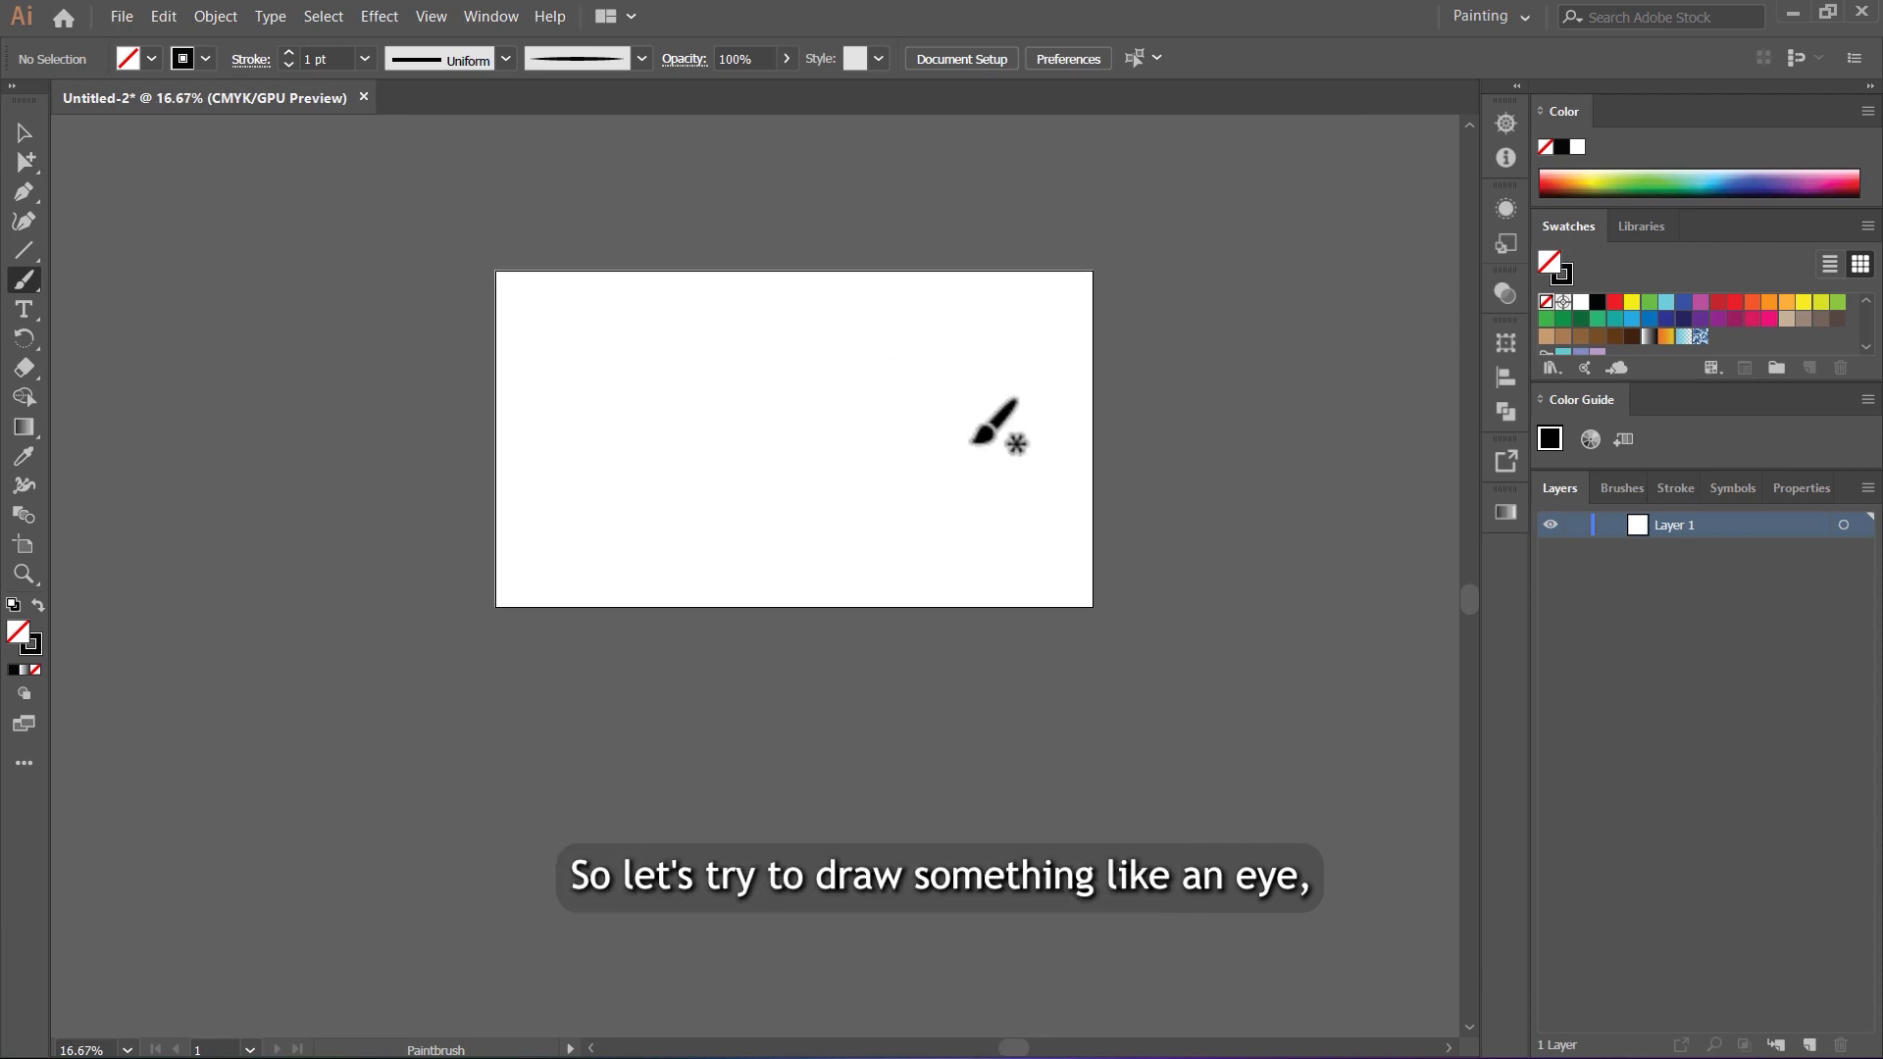
scroll(971, 442, up, 3)
scroll(987, 343, down, 1)
scroll(1009, 328, up, 1)
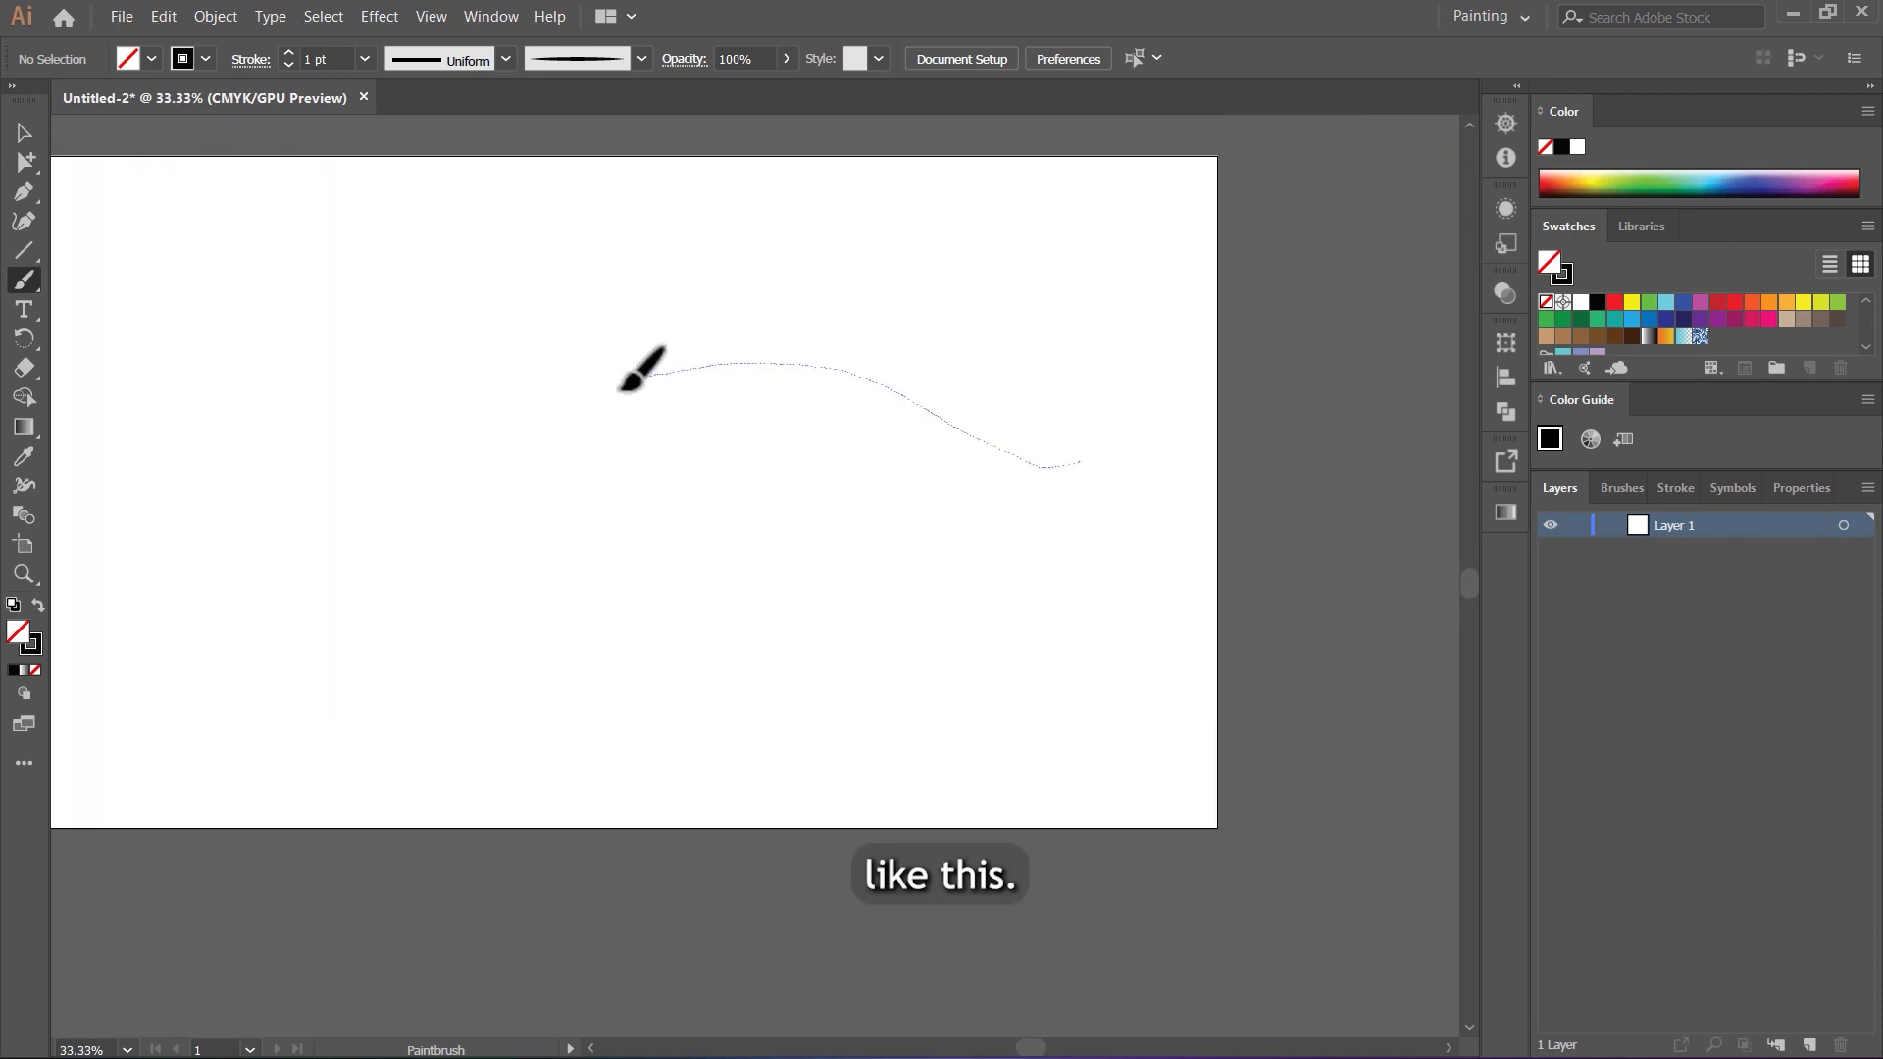
mouse_move(451, 554)
mouse_down()
mouse_move(907, 535)
mouse_move(1067, 394)
mouse_up()
Step: Reshape the lower eyelid curve by shifting its anchor points slightly with the Direct Selection tool
key(a)
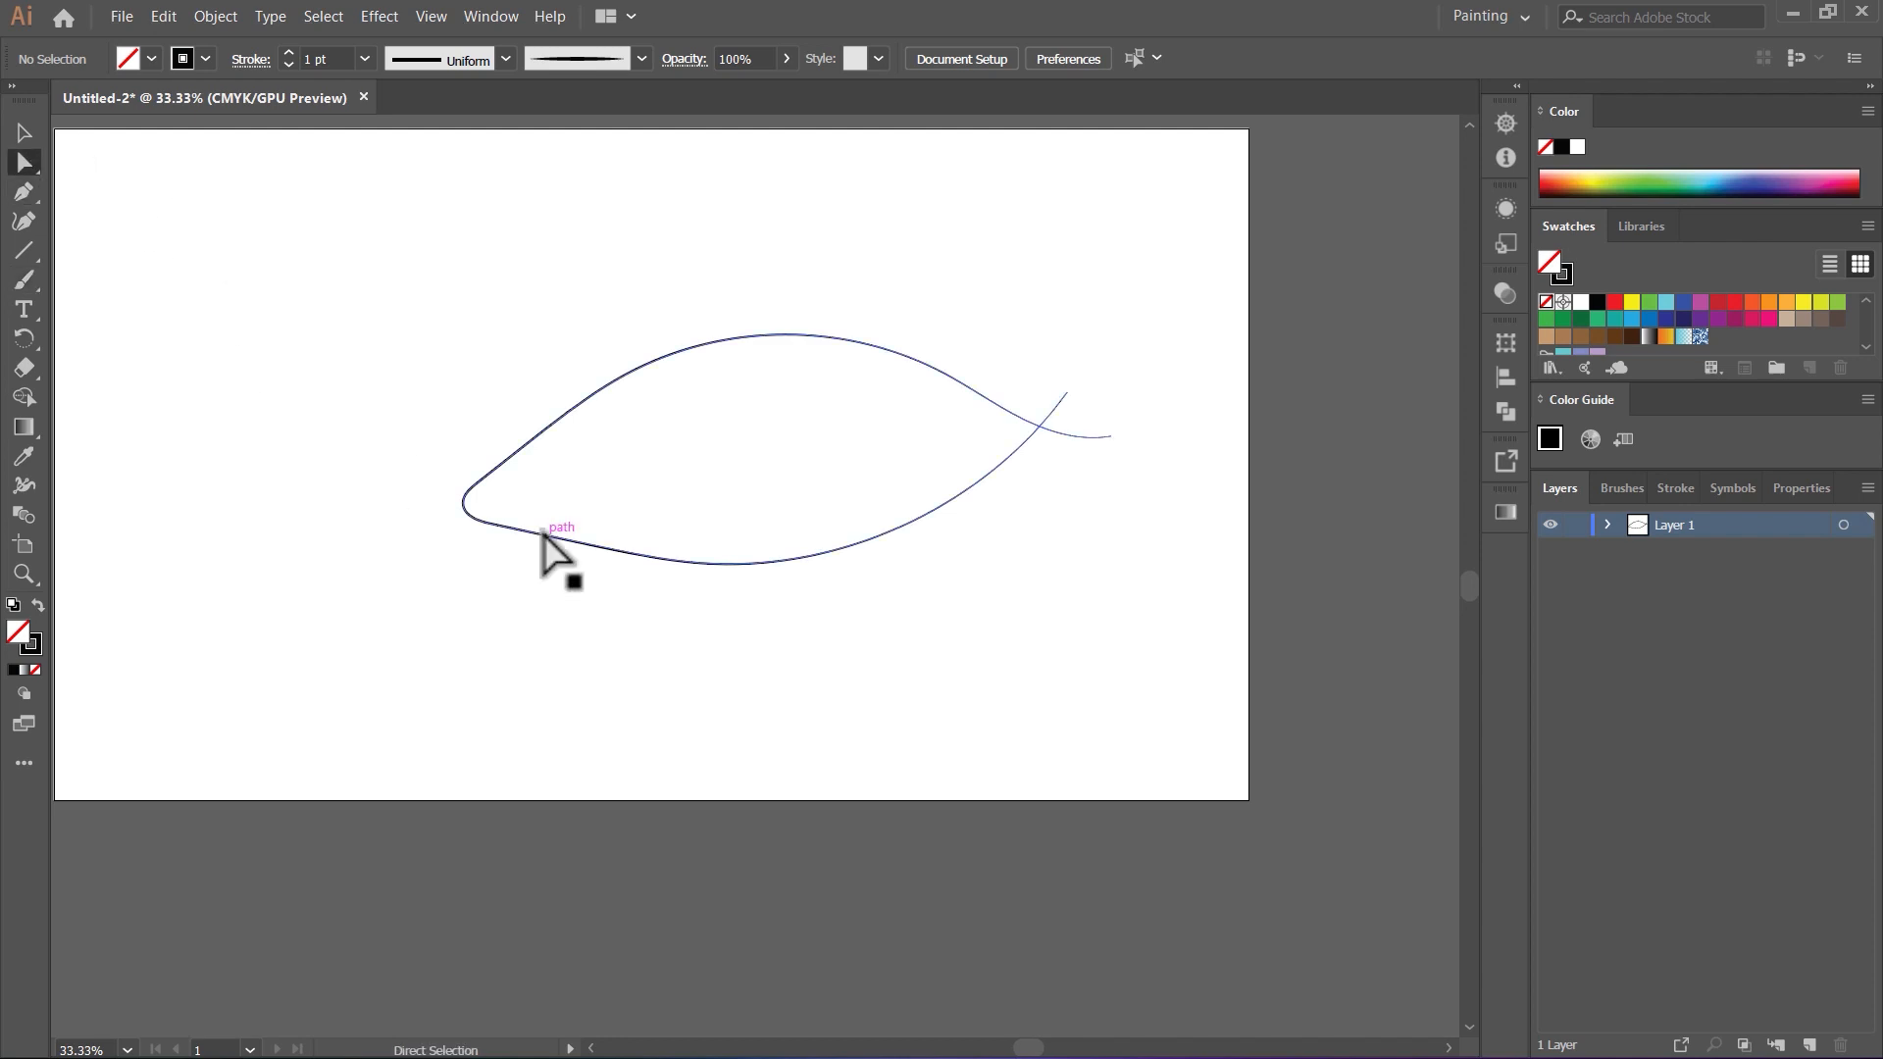
drag(549, 531, 583, 528)
key(ctrl+z)
drag(699, 563, 700, 552)
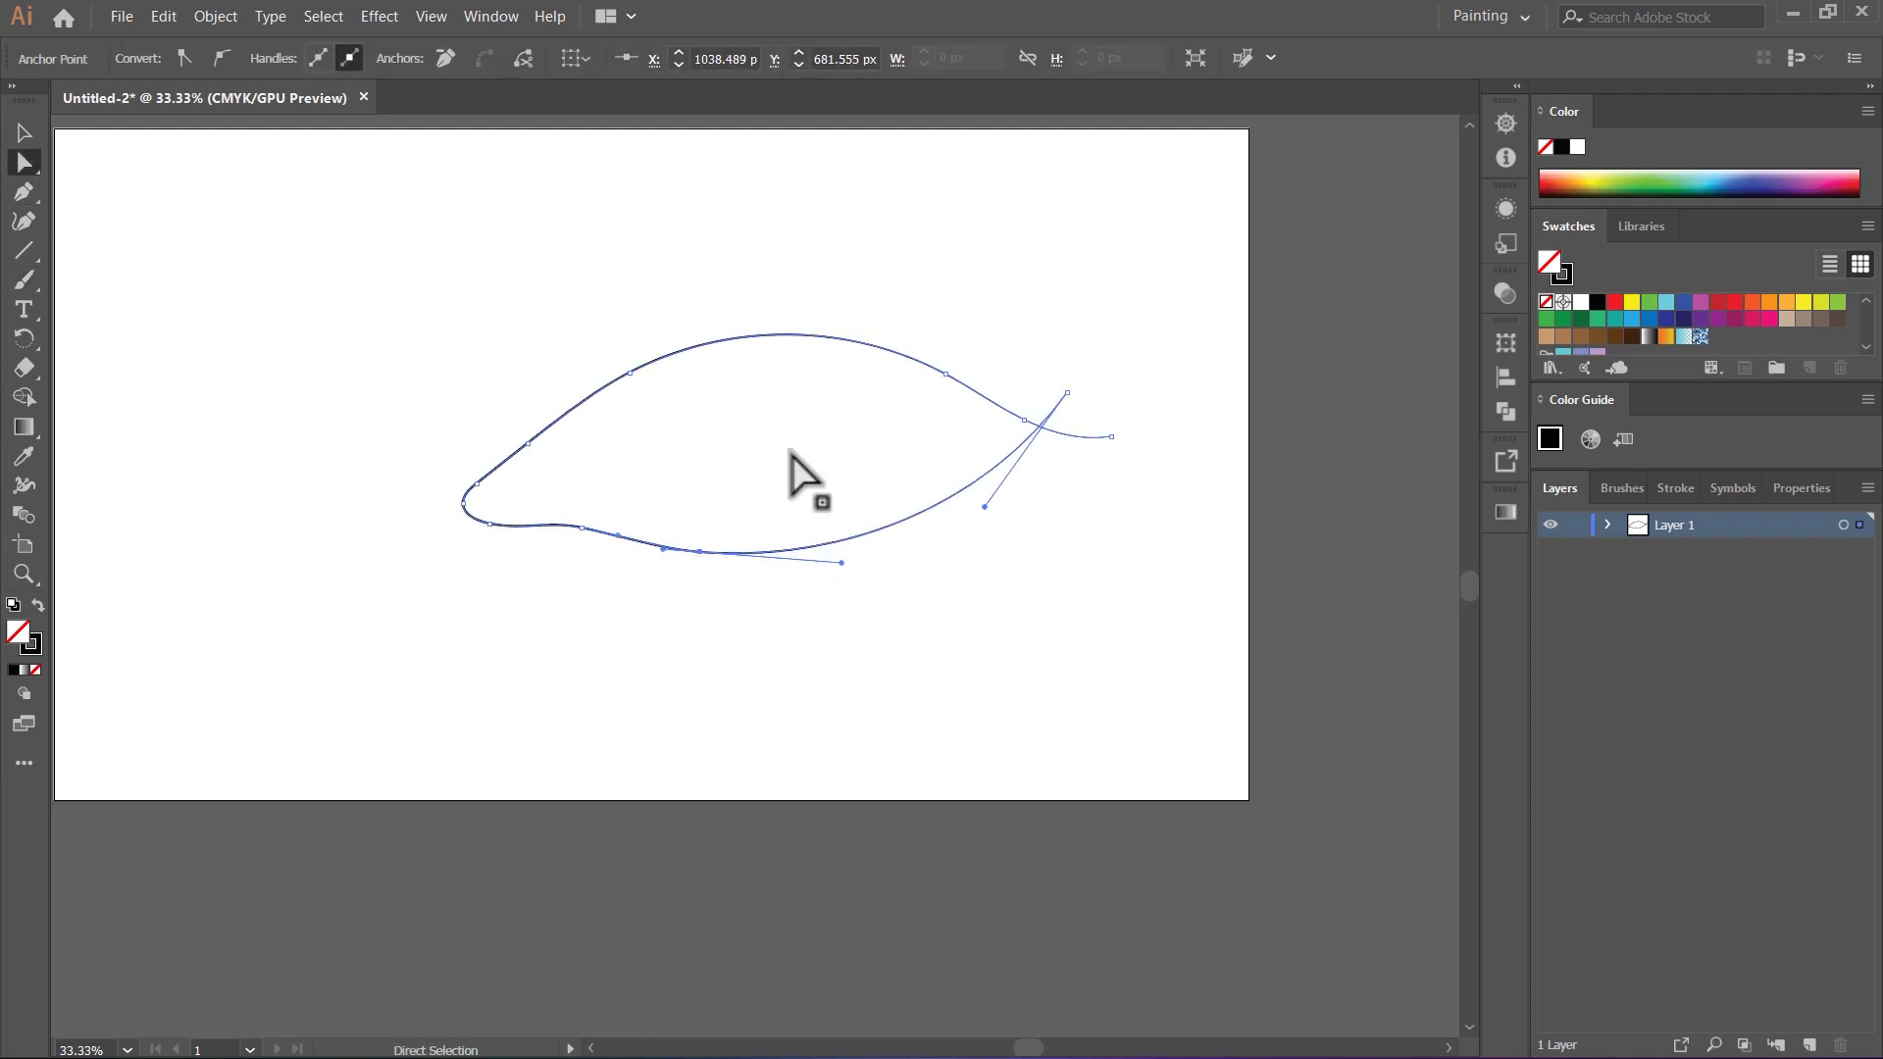
click(792, 454)
Step: Draw a solid black iris and spiky upper eyelashes, and paint crease lines at the inner corner, below and above the eye
key(b)
key(n)
mouse_move(858, 348)
mouse_down()
mouse_move(890, 435)
mouse_move(800, 543)
mouse_move(625, 477)
mouse_move(619, 375)
mouse_move(703, 281)
mouse_move(774, 280)
mouse_move(829, 321)
mouse_move(945, 342)
mouse_move(979, 379)
mouse_move(1160, 402)
mouse_move(1019, 422)
mouse_up()
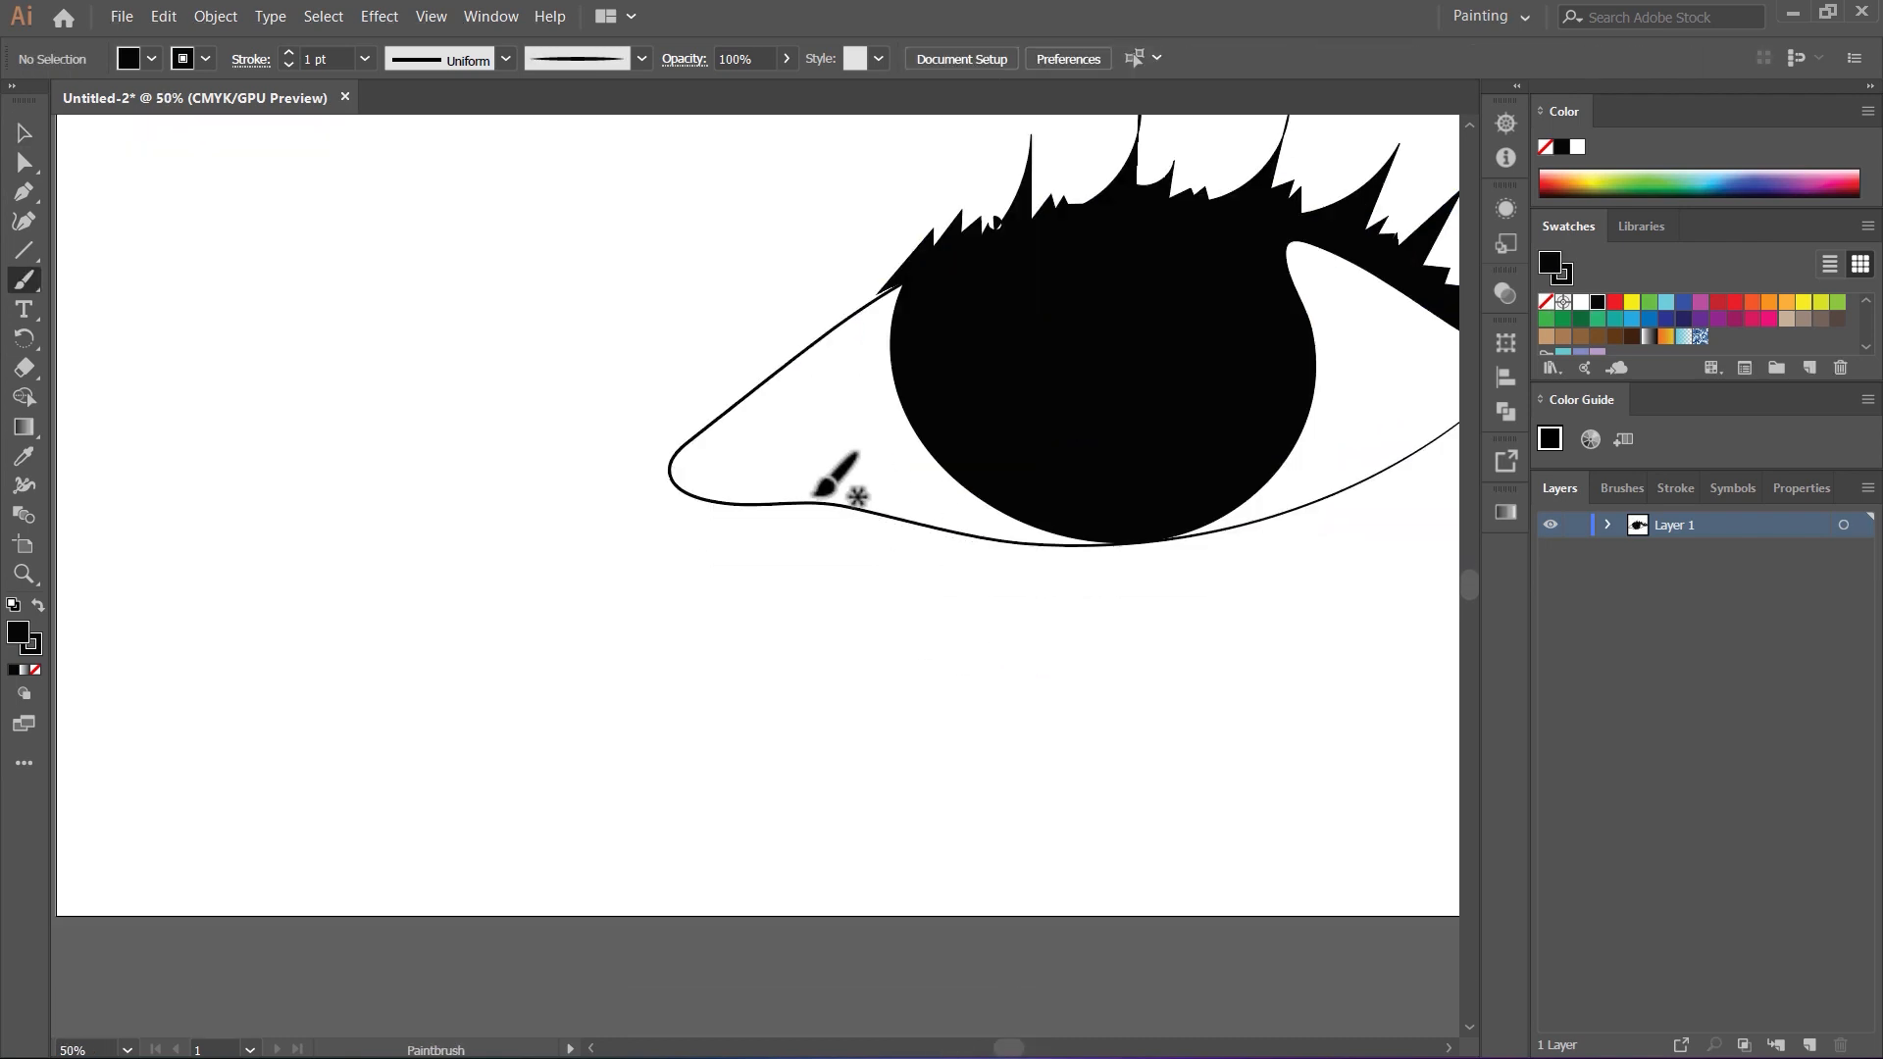
mouse_move(623, 470)
mouse_down()
mouse_move(761, 475)
mouse_move(1079, 432)
mouse_move(1123, 385)
mouse_move(941, 357)
mouse_move(539, 504)
mouse_up()
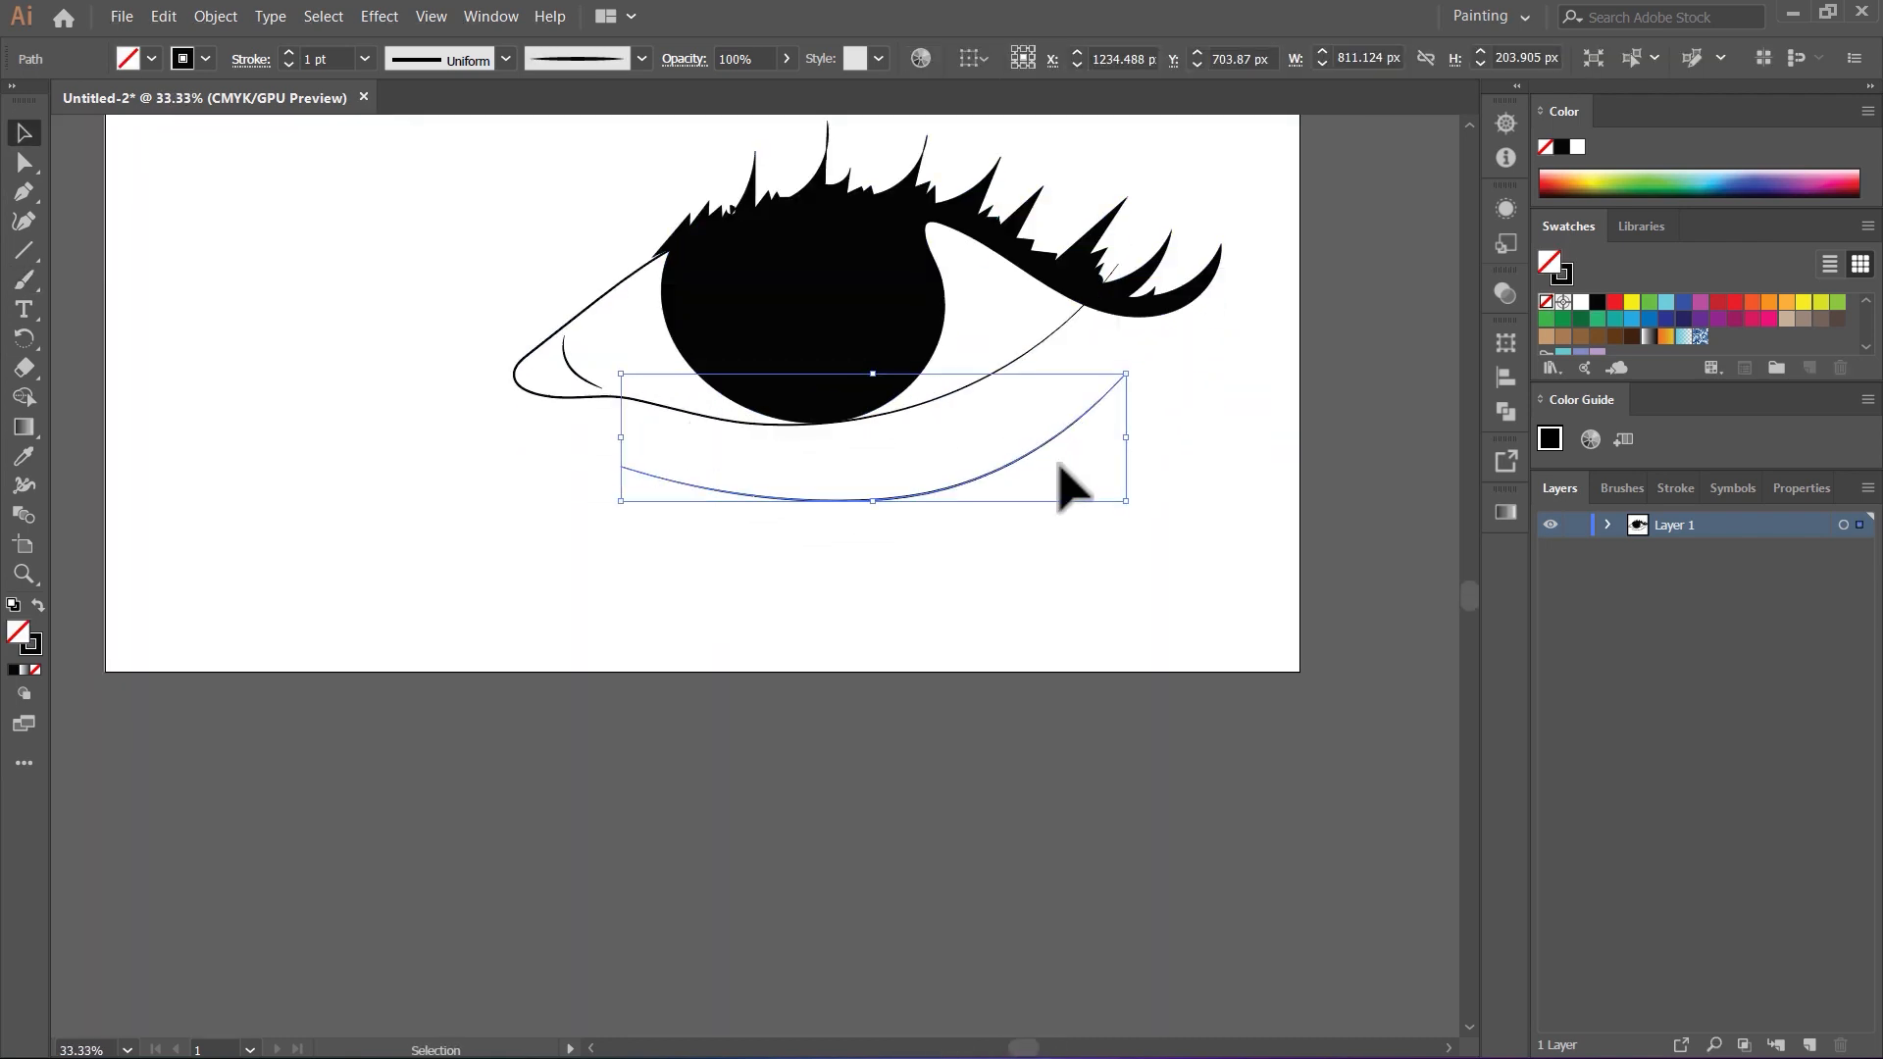
scroll(1118, 412, up, 5)
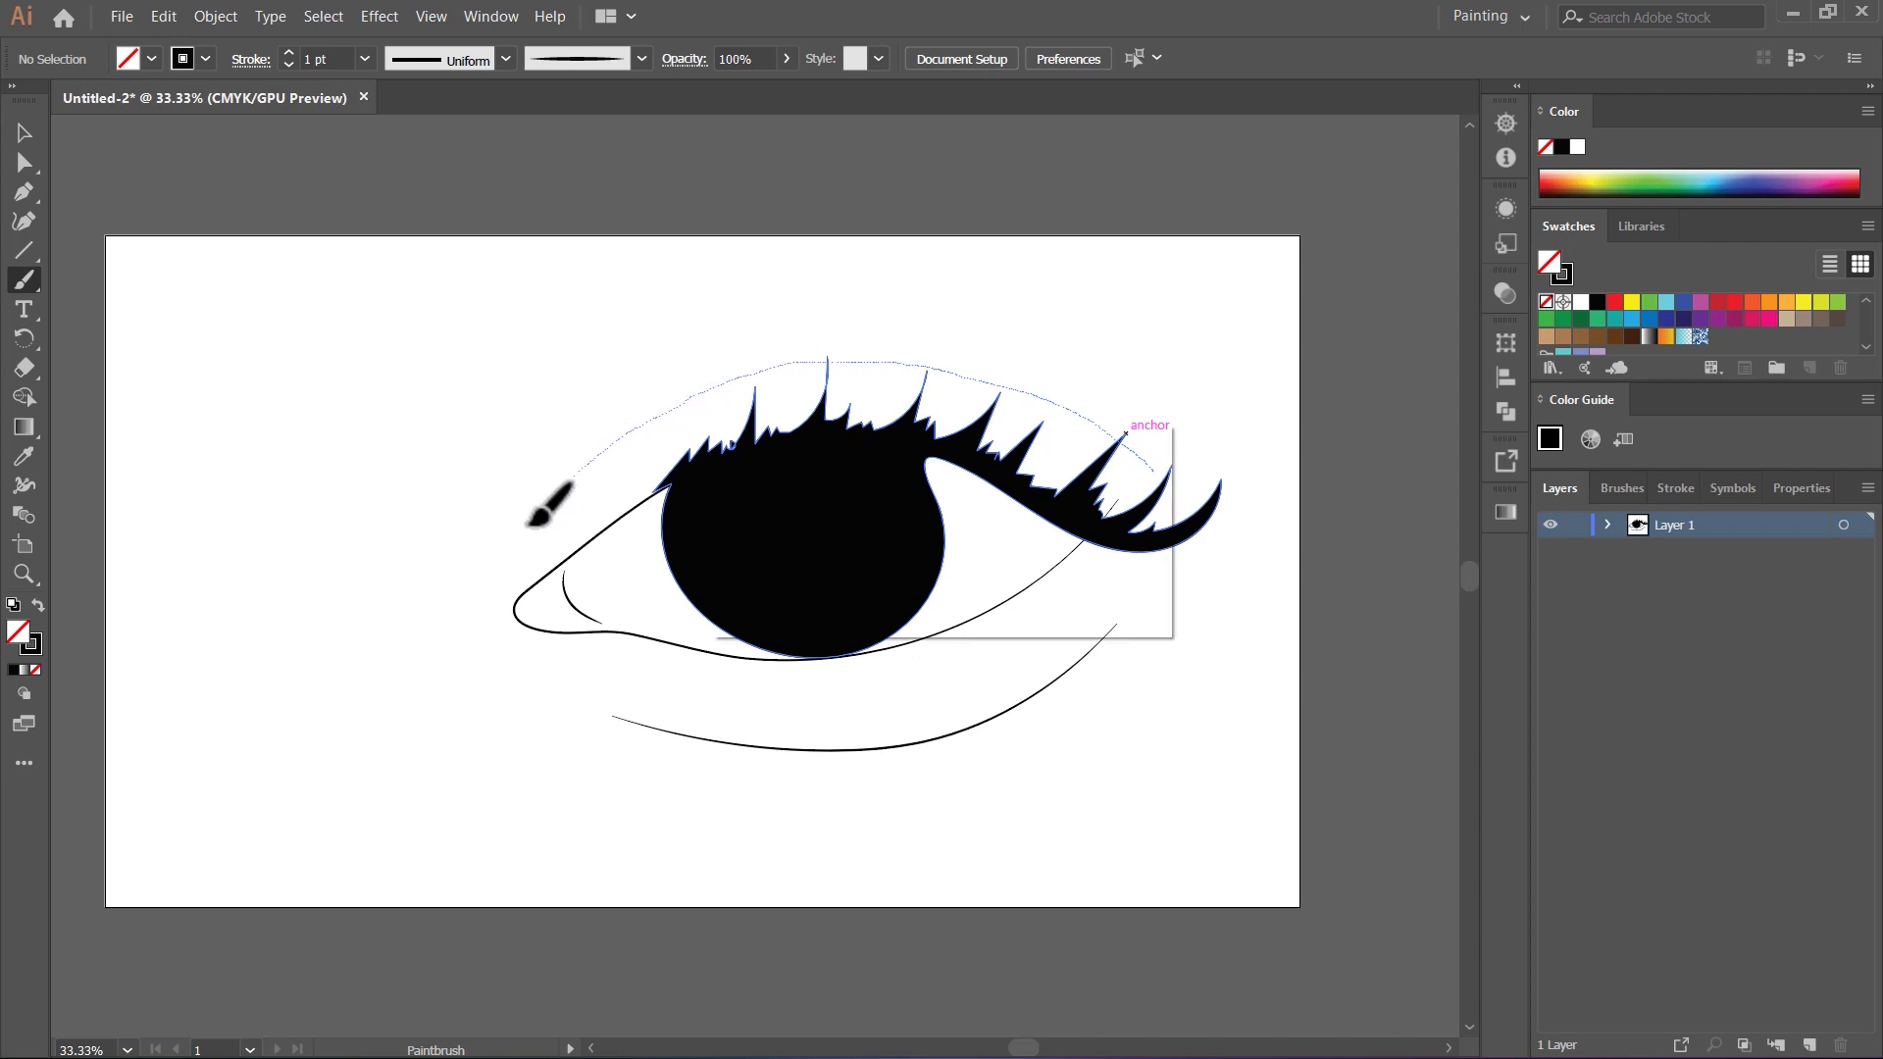
Step: Move the upper crease line slightly to the left, and erase a small round highlight in the iris
key(v)
drag(973, 369, 946, 368)
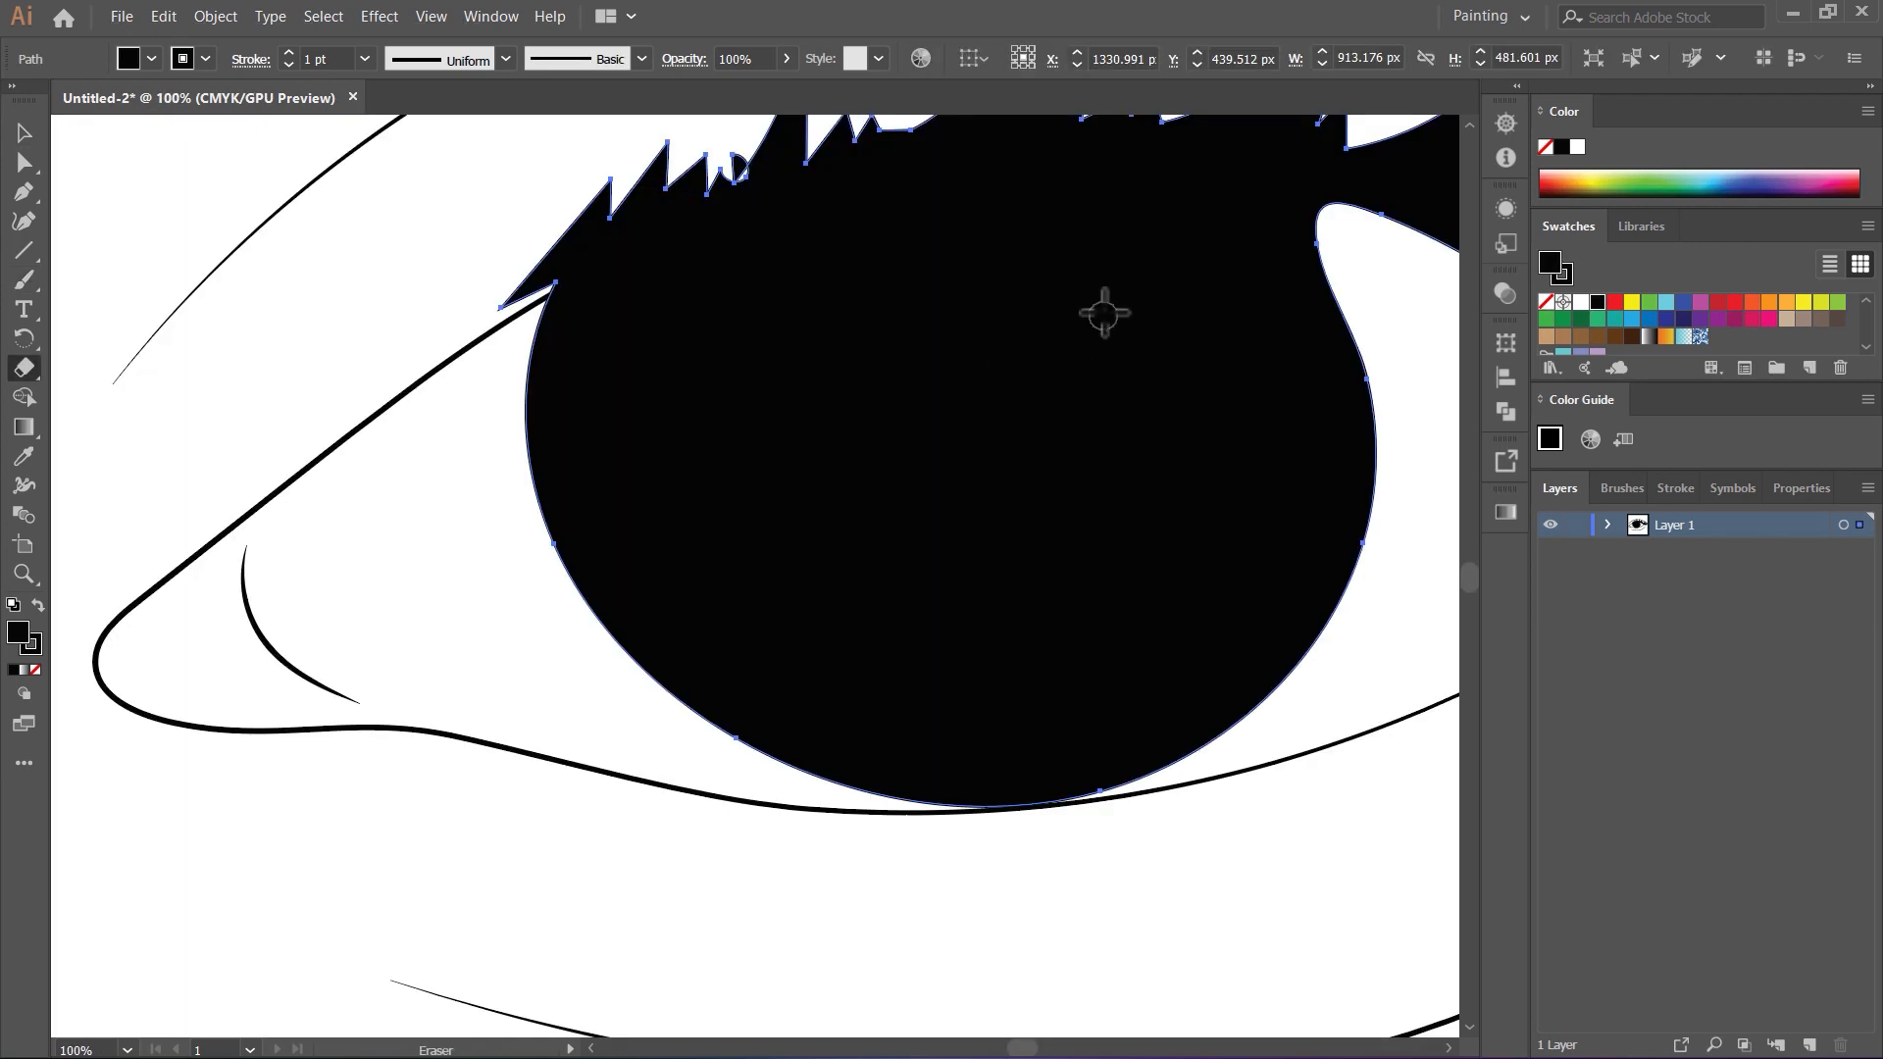
mouse_move(833, 324)
mouse_down()
mouse_move(810, 354)
mouse_move(859, 384)
mouse_move(832, 331)
mouse_move(872, 370)
mouse_move(831, 394)
mouse_move(805, 346)
mouse_move(869, 345)
mouse_move(835, 330)
mouse_move(874, 370)
mouse_up()
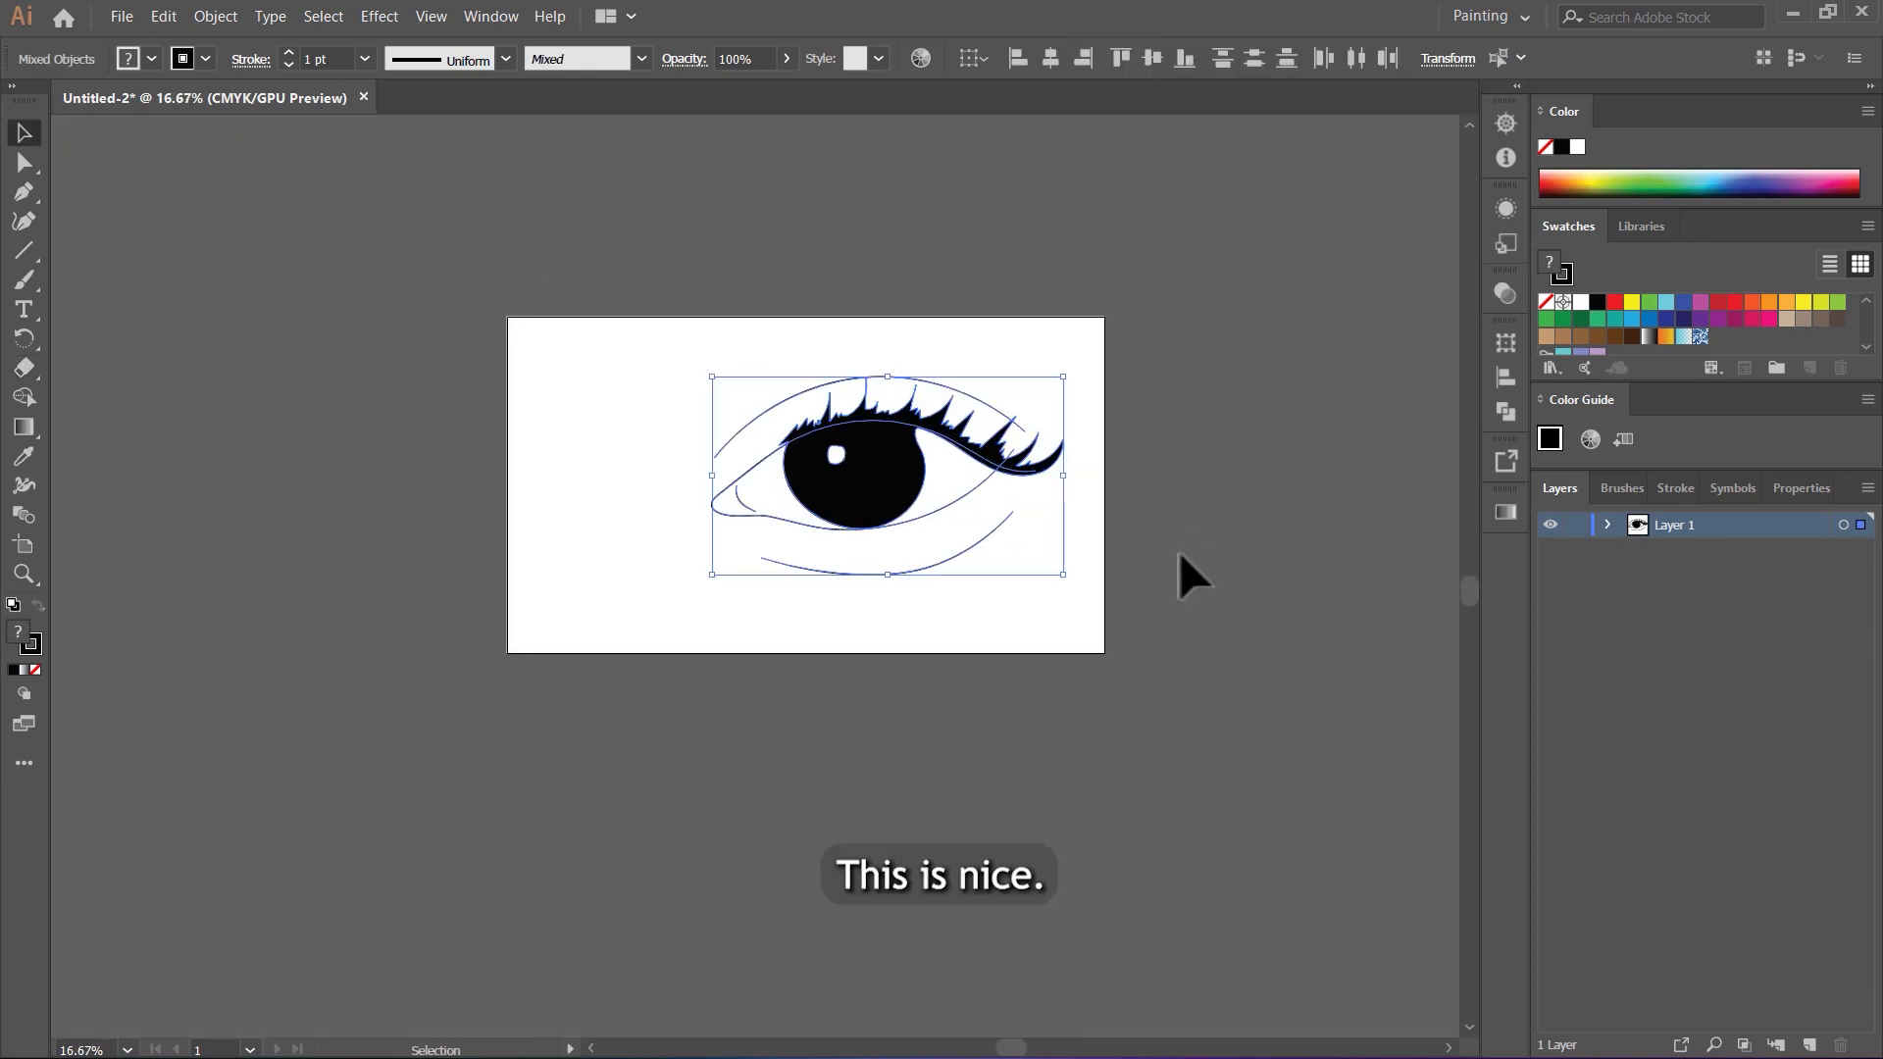
Step: Scale the whole eye drawing down proportionally and place it in the right half of the artboard
drag(1052, 488, 1001, 496)
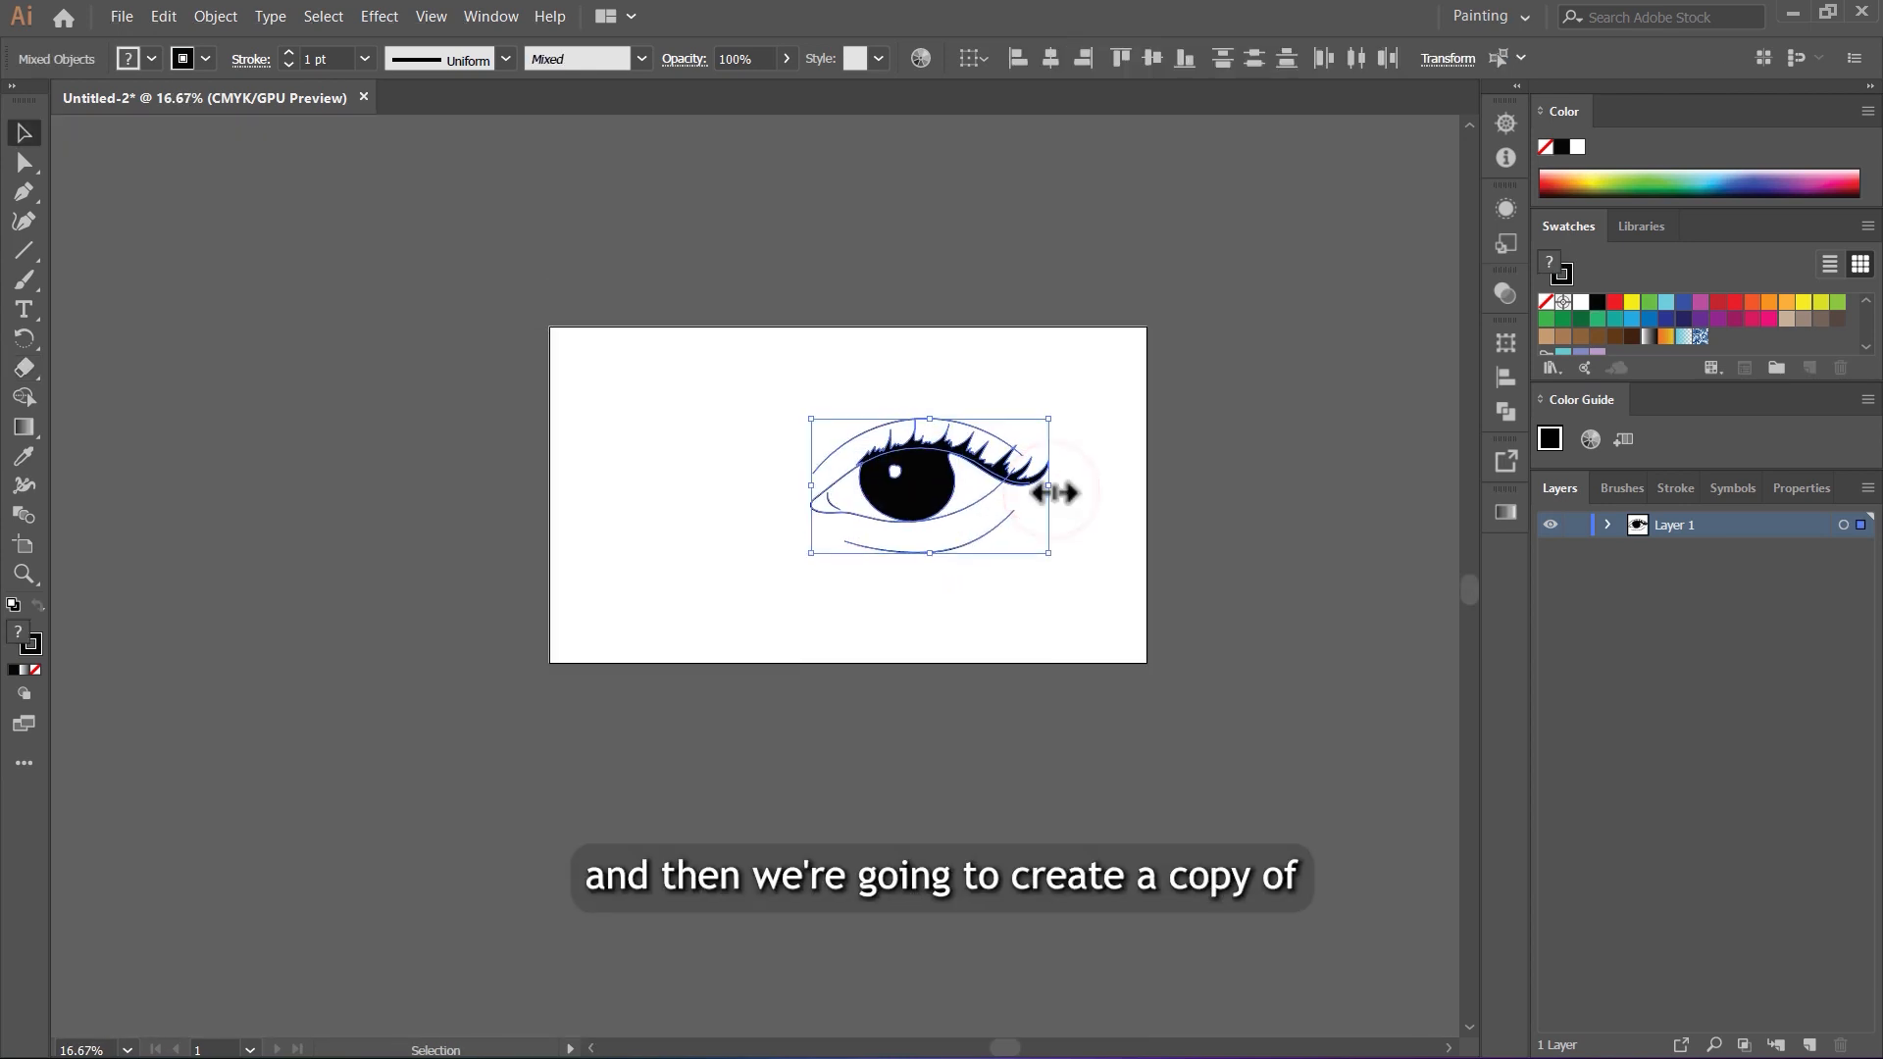
scroll(1047, 487, up, 2)
mouse_move(1052, 490)
mouse_down()
mouse_move(1015, 490)
mouse_move(1067, 498)
mouse_up()
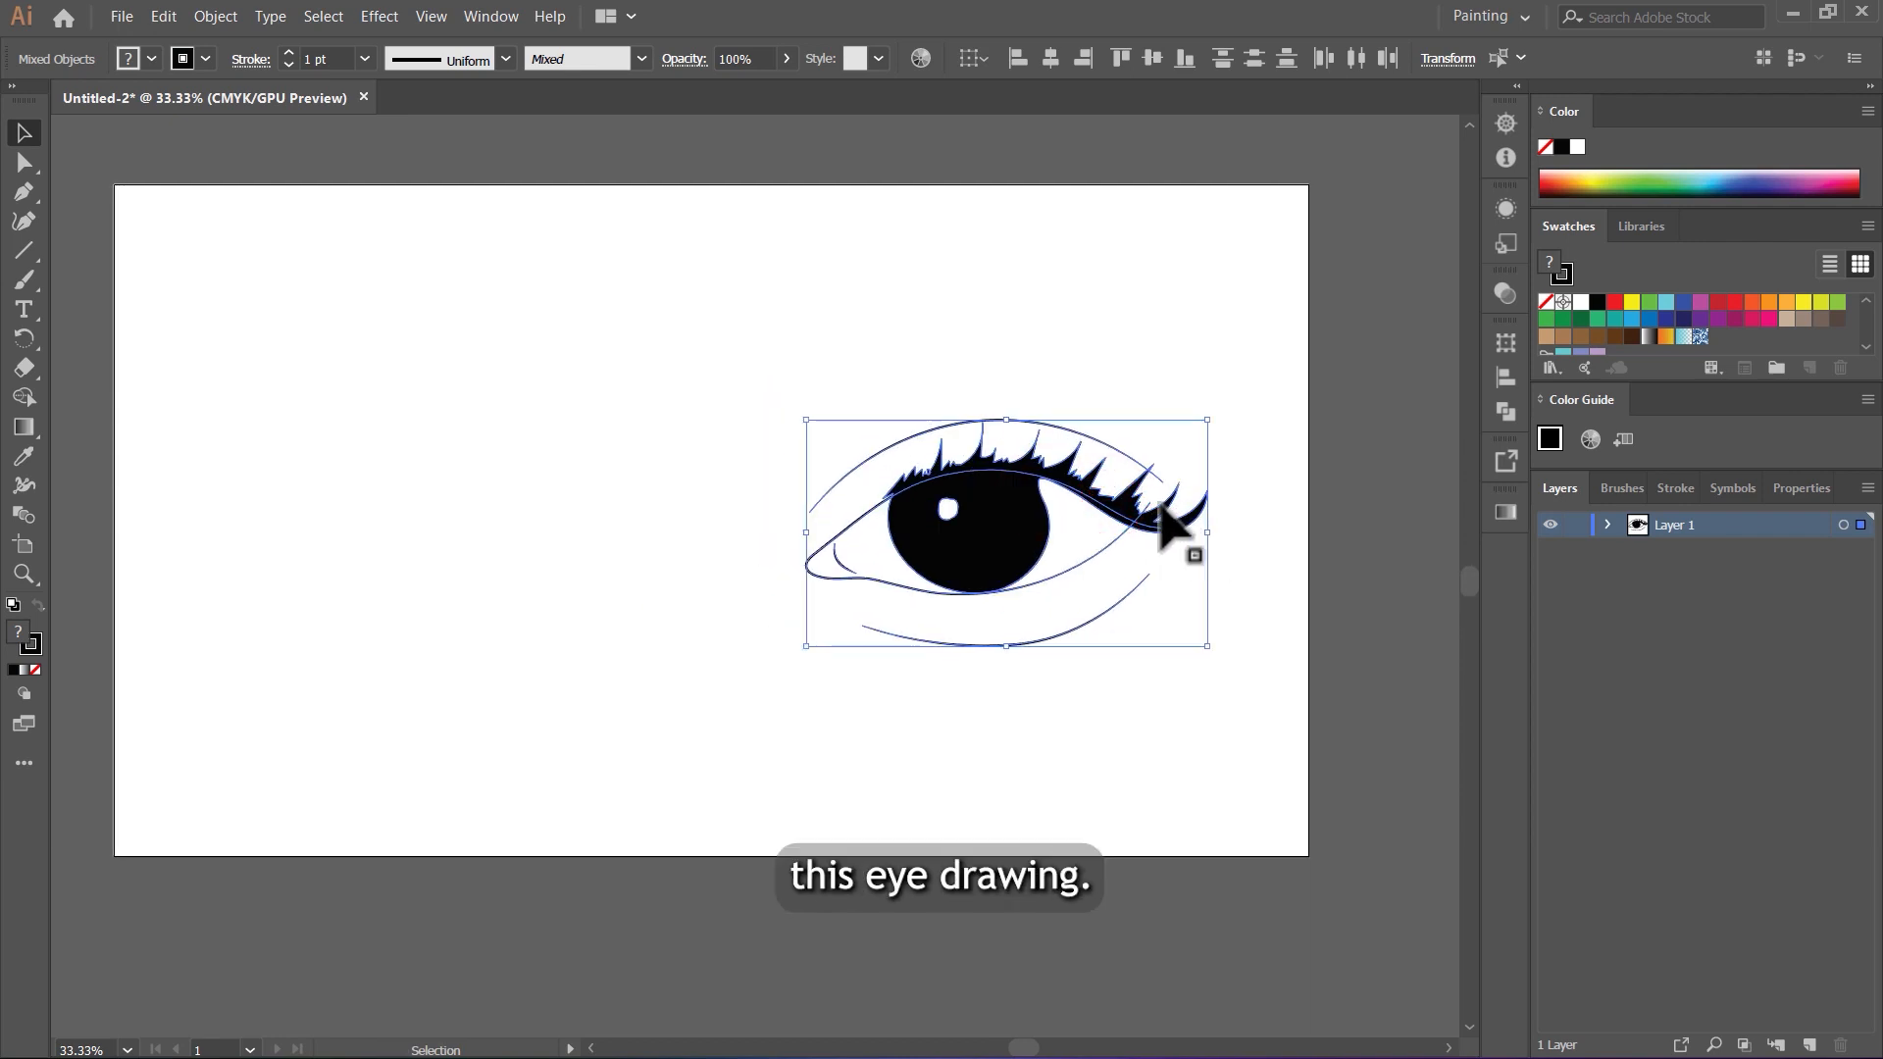
Step: Make a mirrored copy of the eye with Reflect about the vertical axis, with the preview on
right_click(1171, 513)
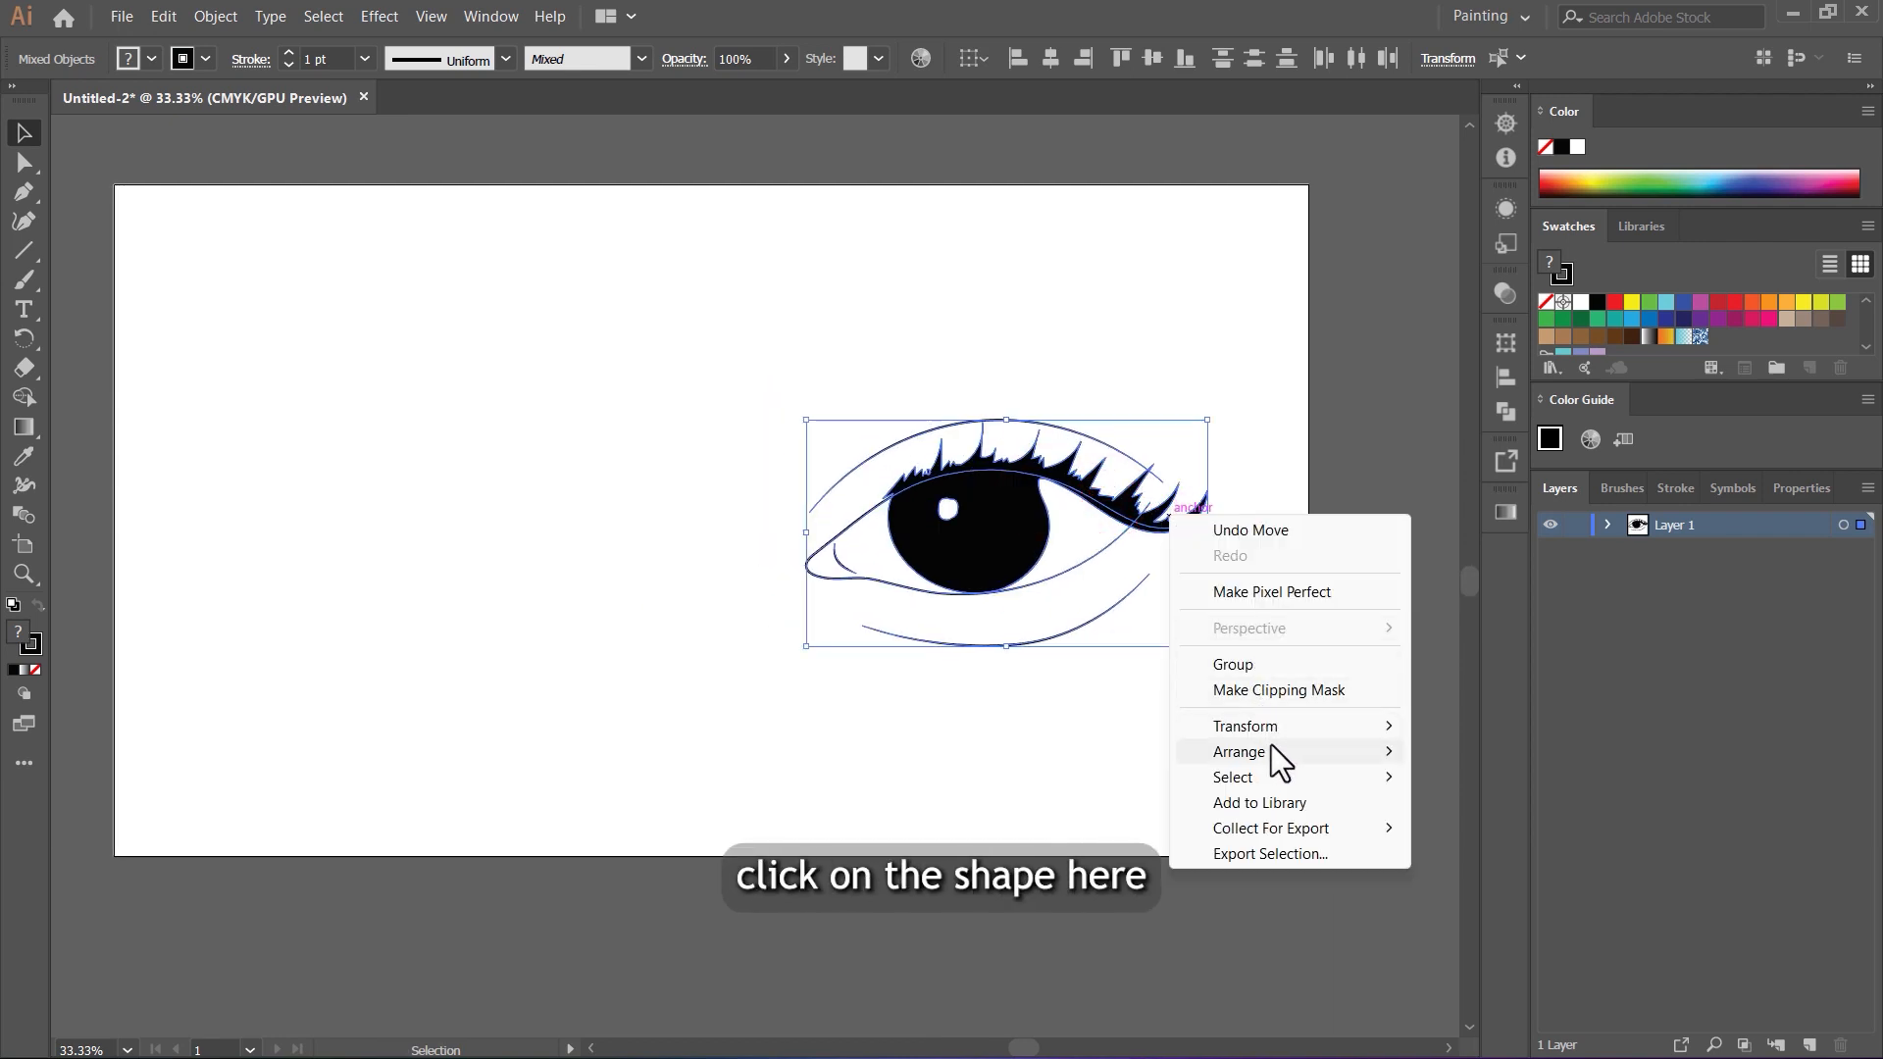
mouse_move(1272, 745)
mouse_move(1338, 733)
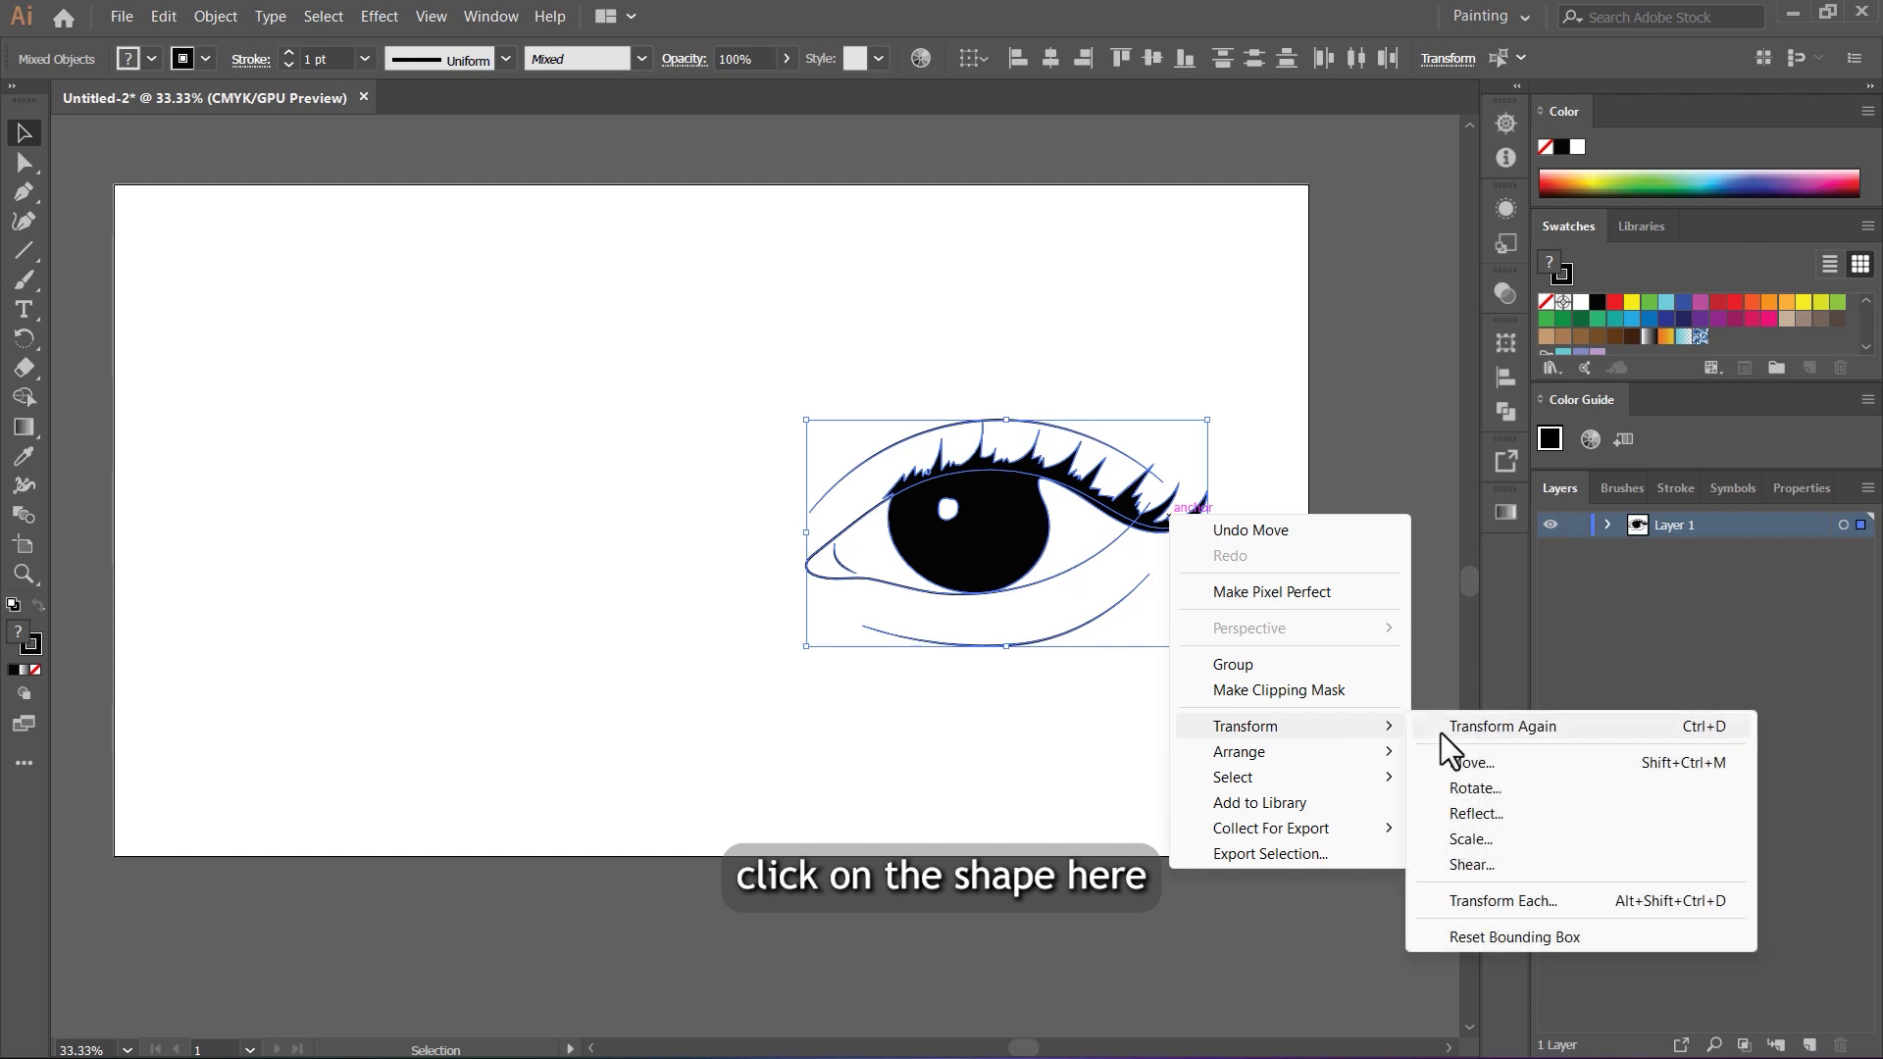
click(1503, 816)
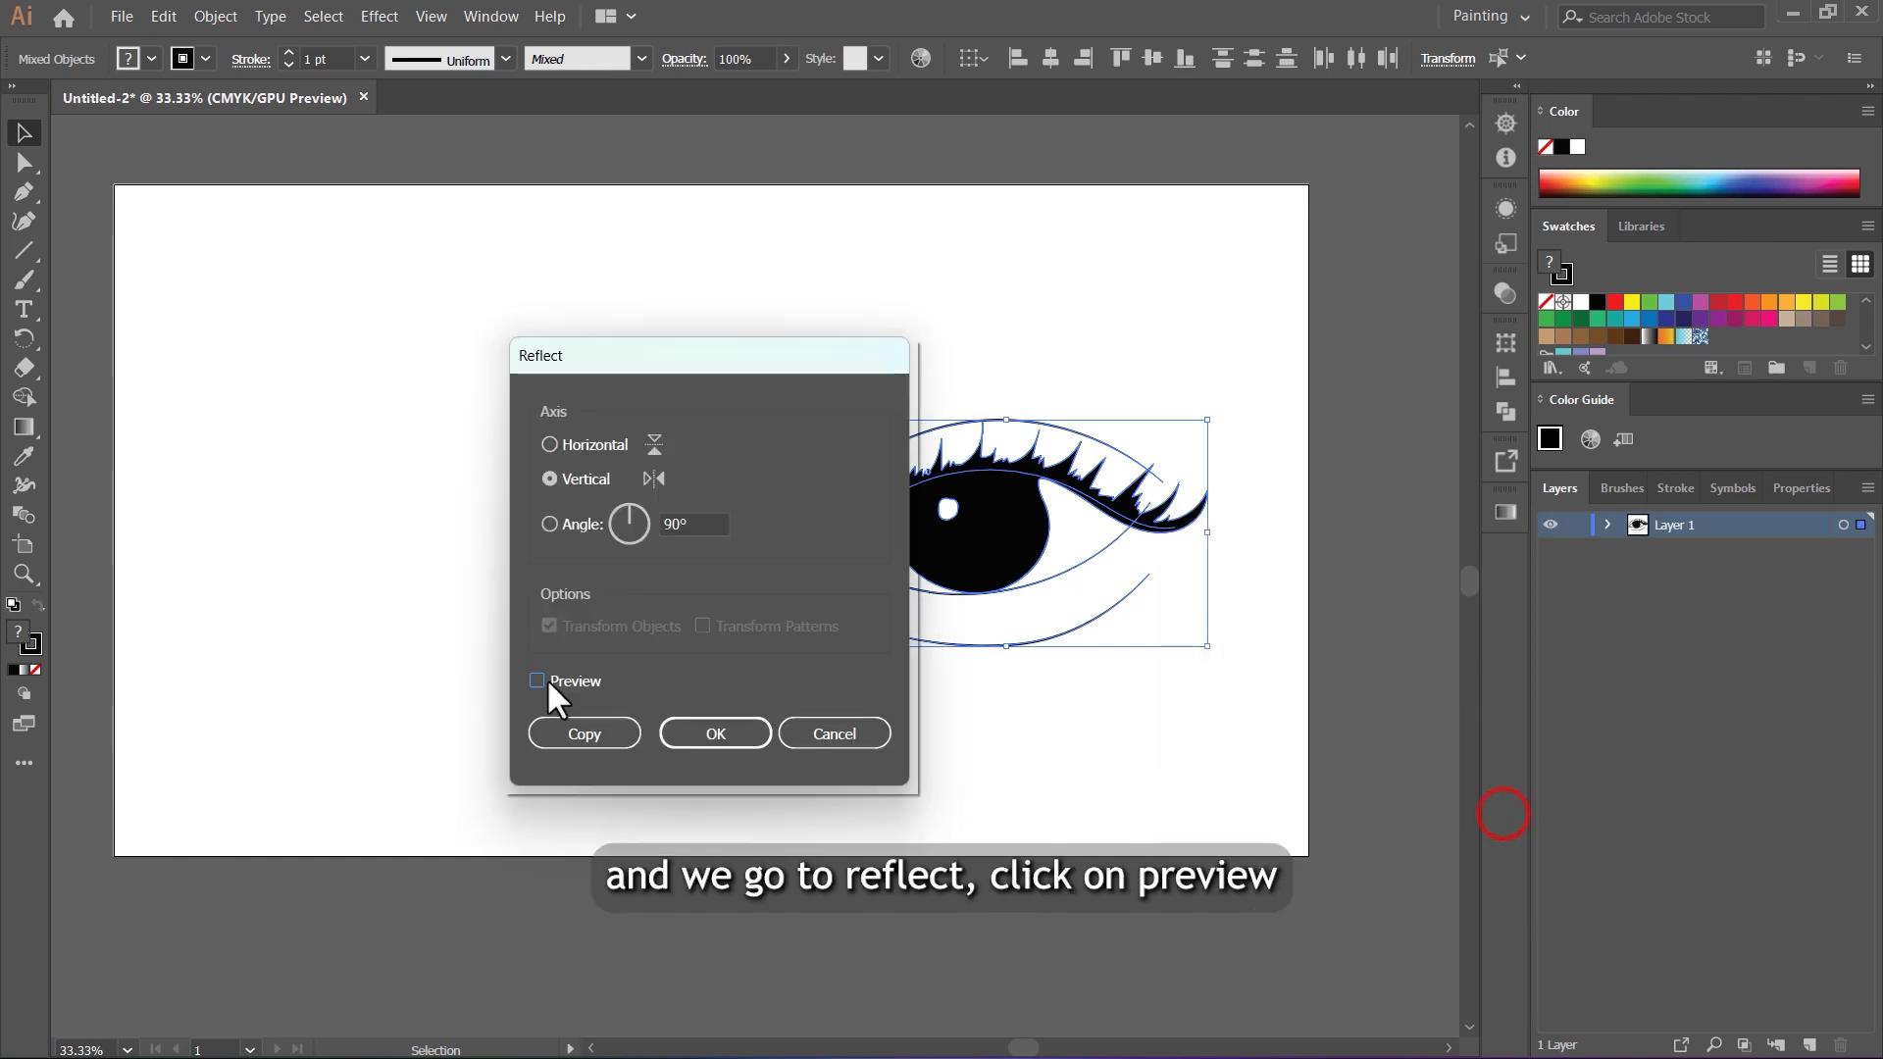
click(538, 681)
click(580, 733)
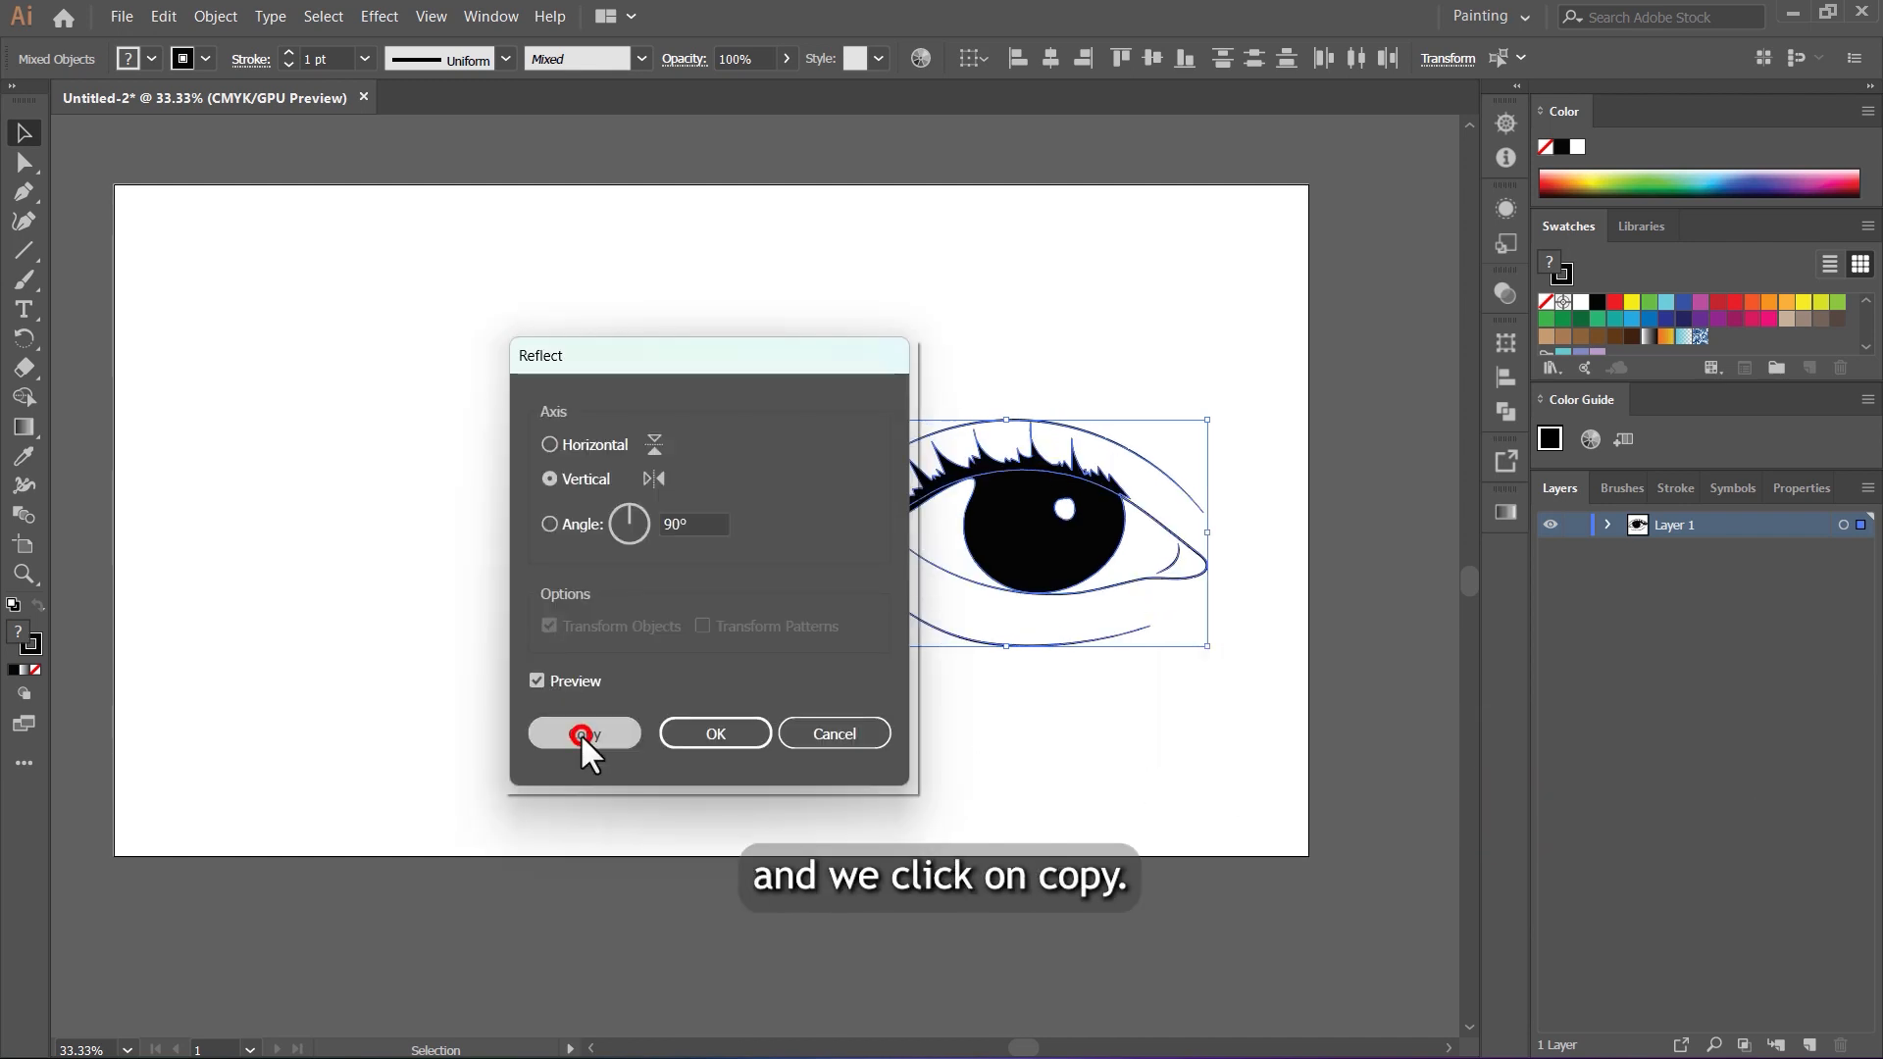
Step: Move the mirrored eye to the left half of the artboard, level with the original eye
drag(1079, 552, 443, 572)
scroll(797, 529, down, 1)
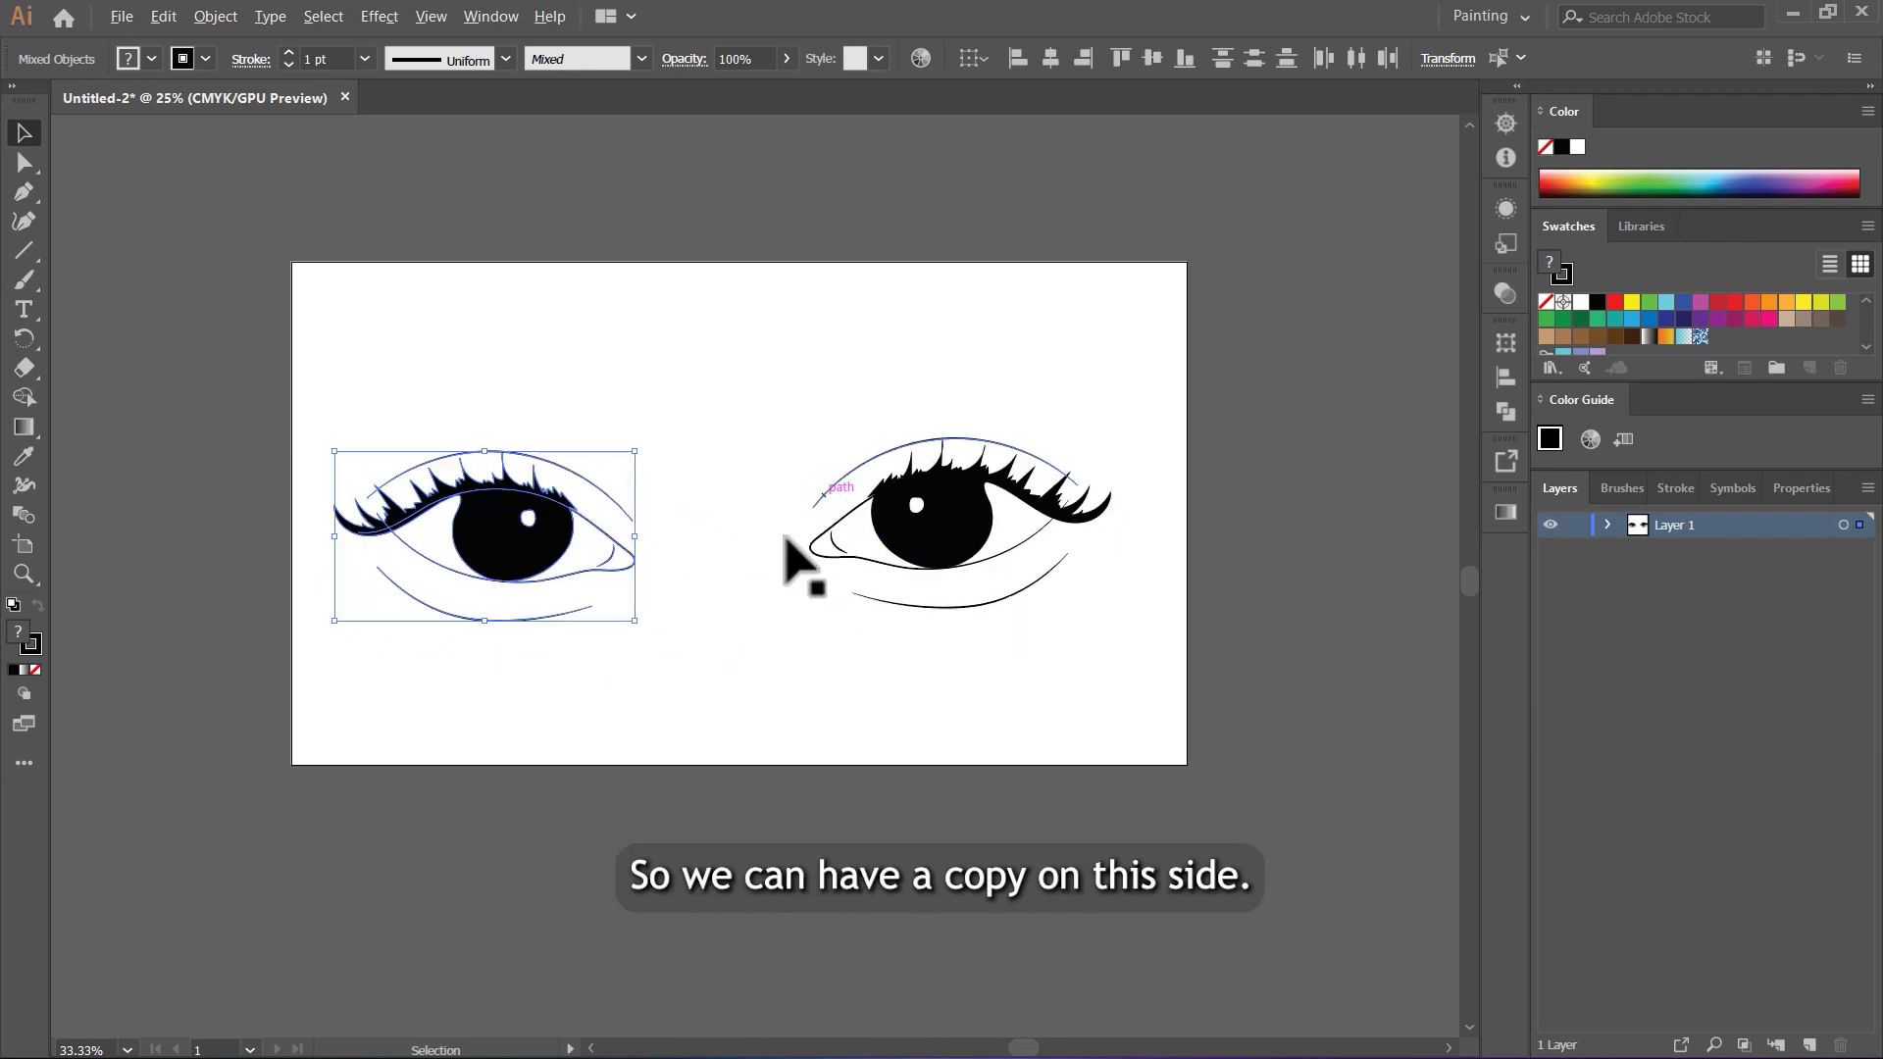
drag(786, 533, 840, 495)
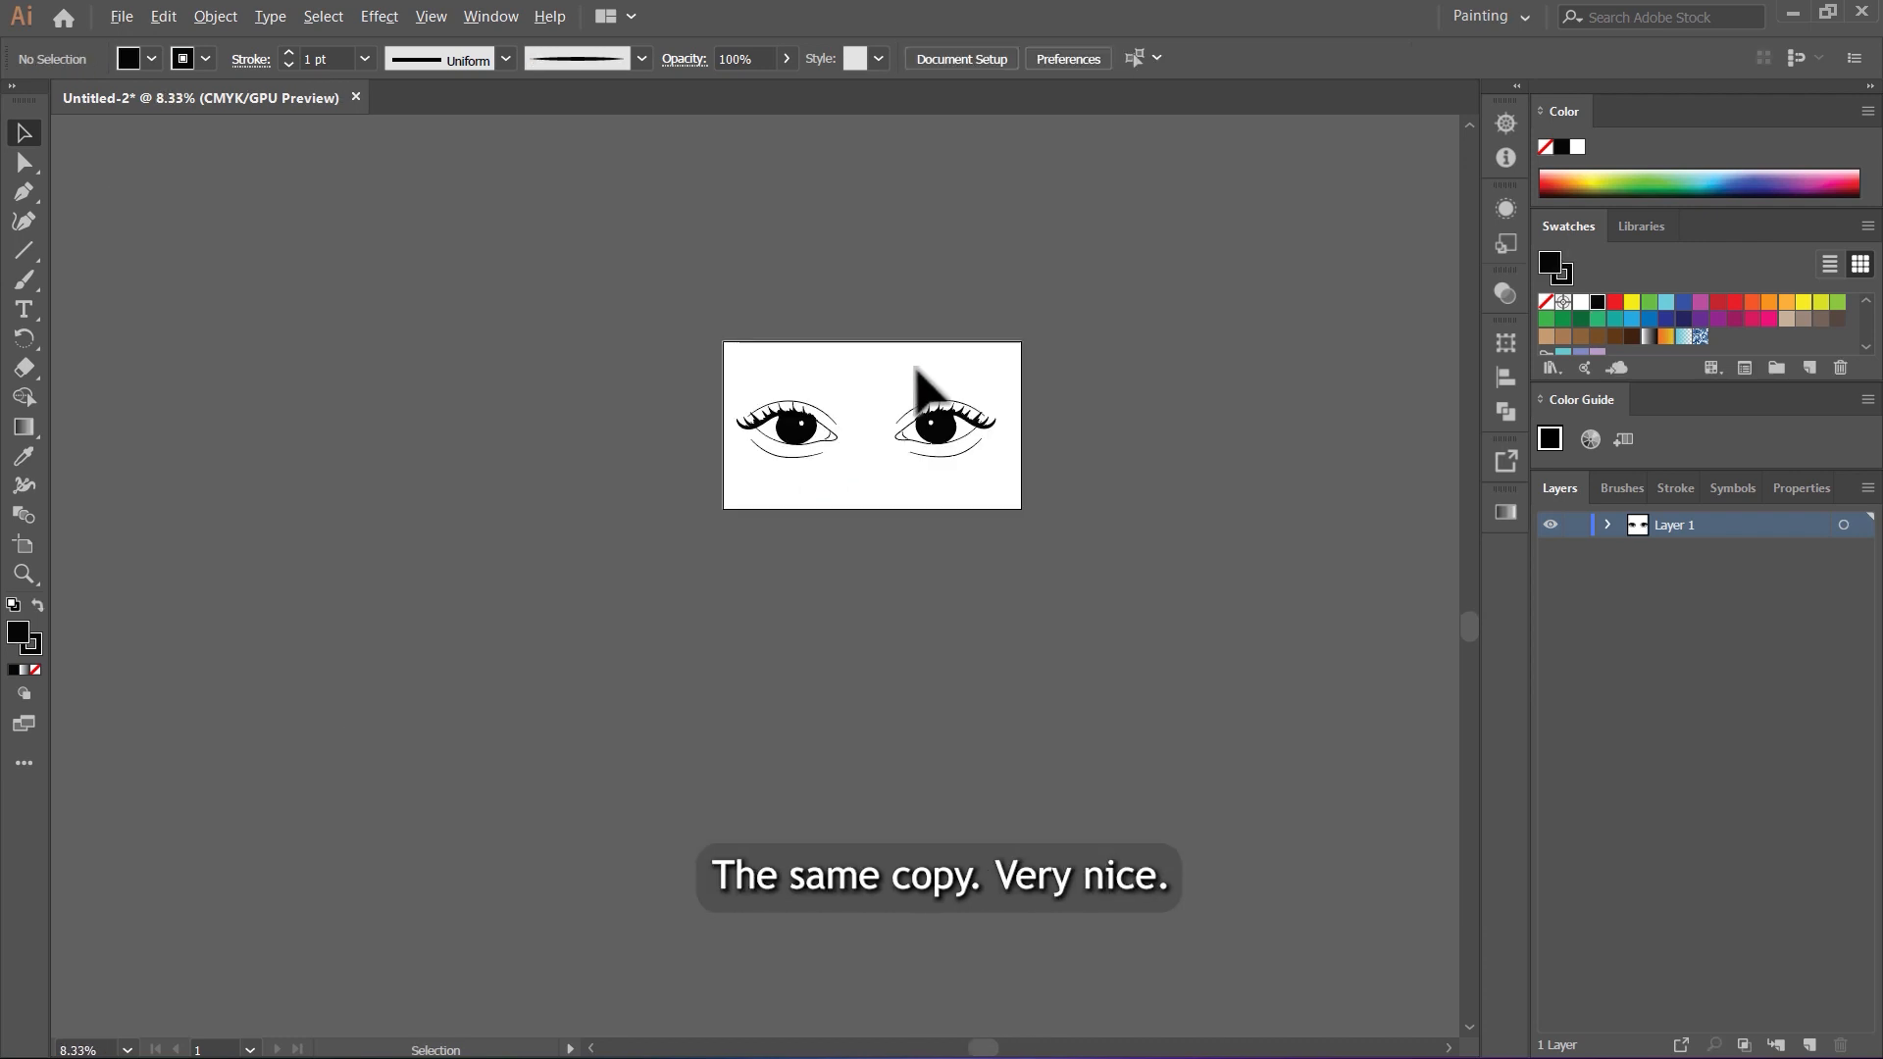
scroll(917, 370, up, 3)
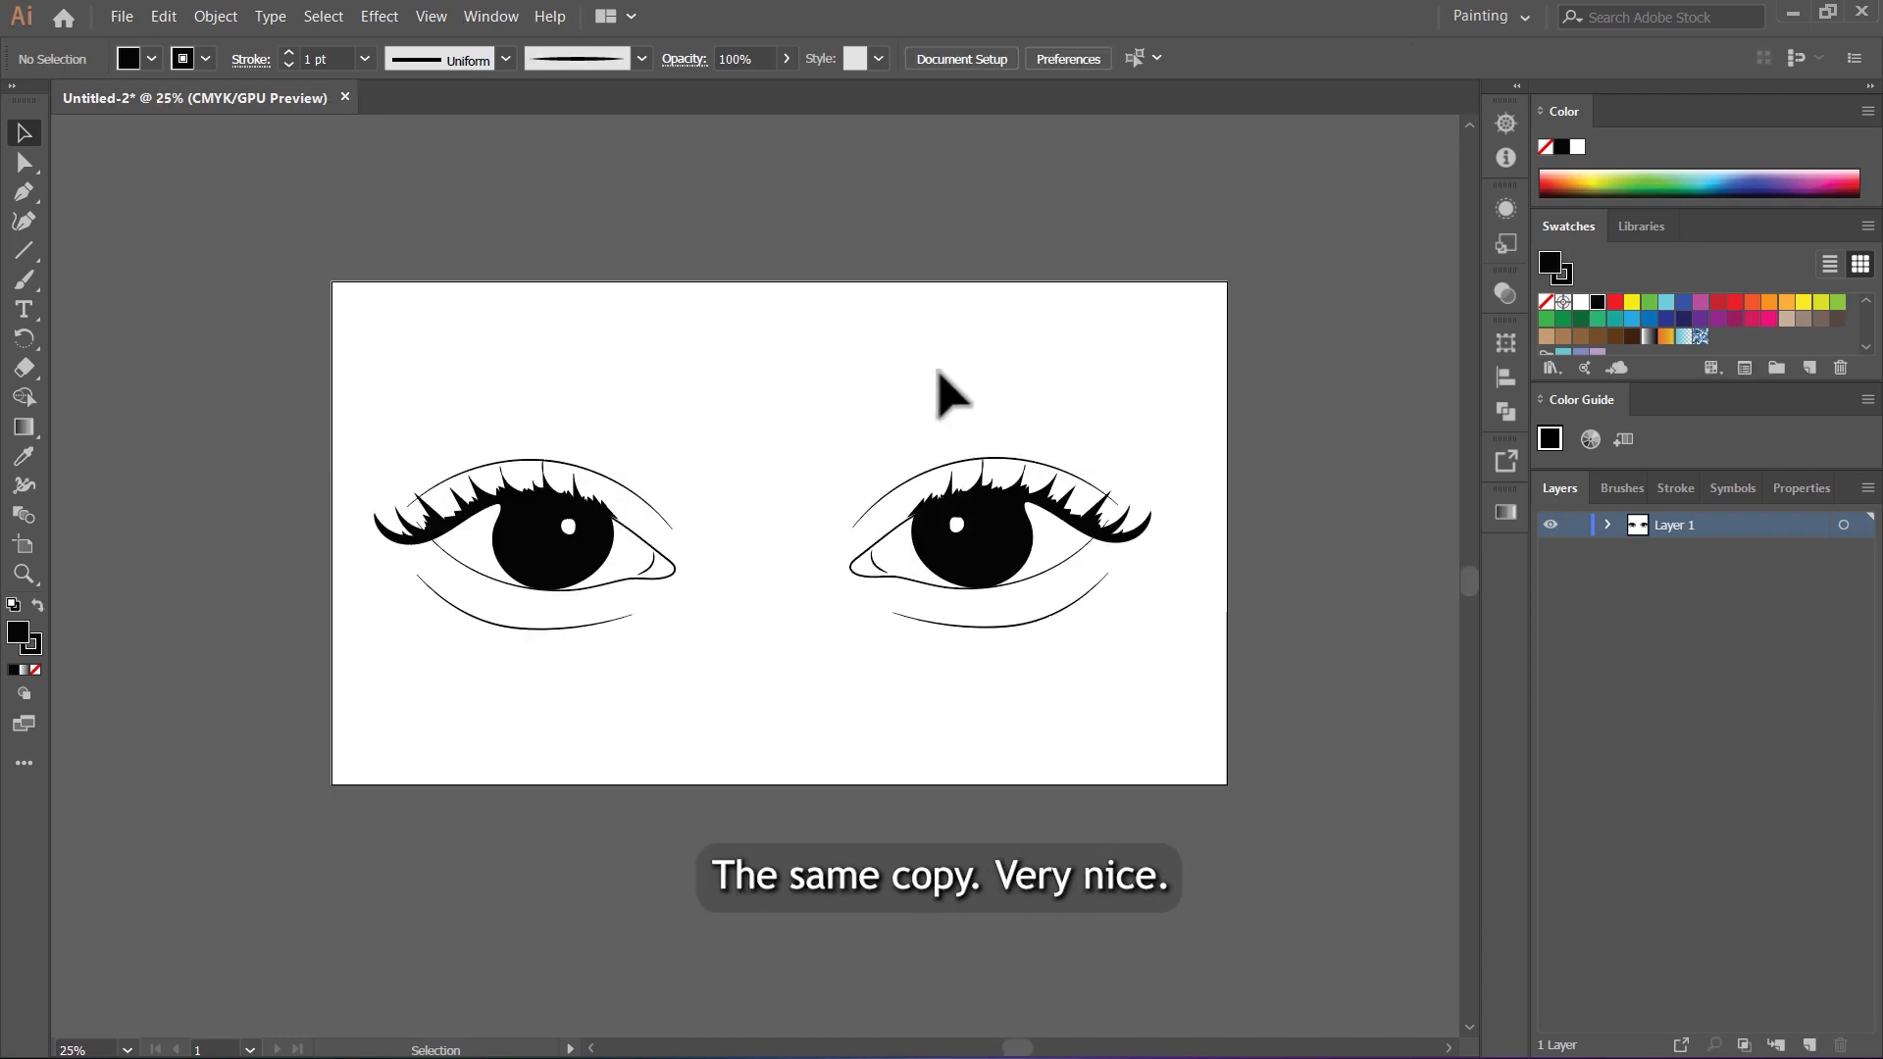